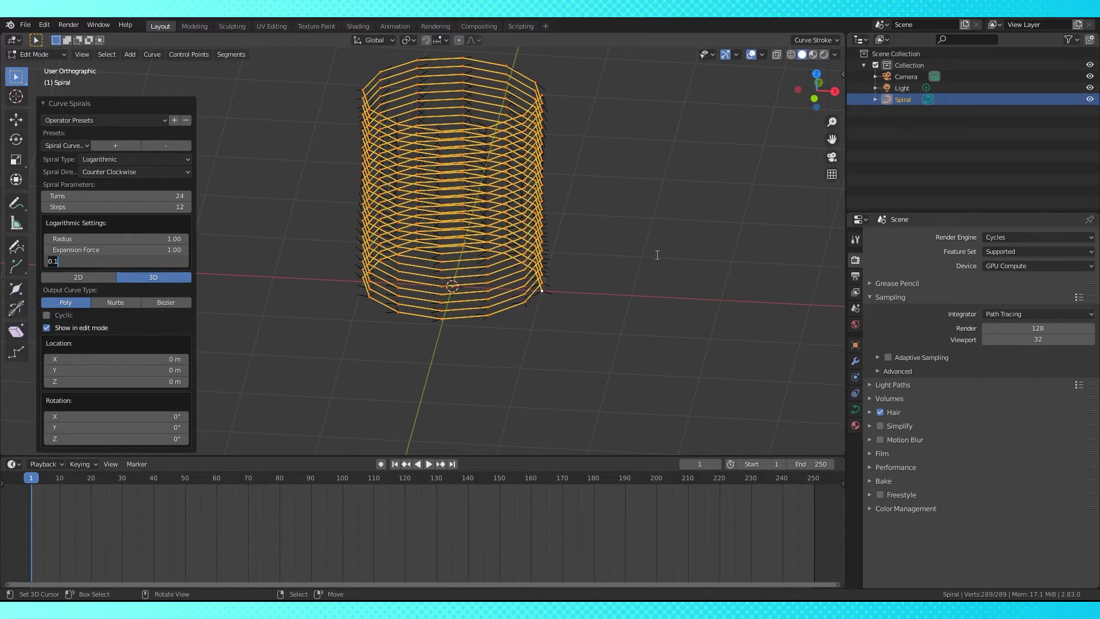
Set the spiral's height to 0.20 and its output curve type to Bezier, and return to Object Mode
key(KP_1)
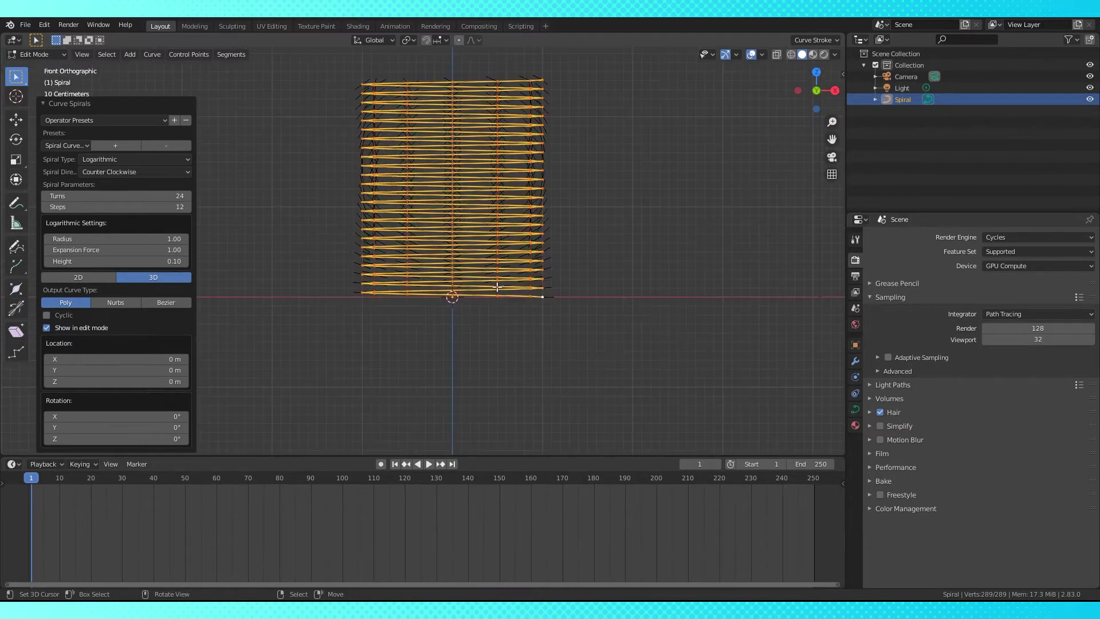
click(152, 260)
text(.2)
key(Return)
scroll(500, 194, down, 3)
shift+middle_drag(574, 167, 567, 255)
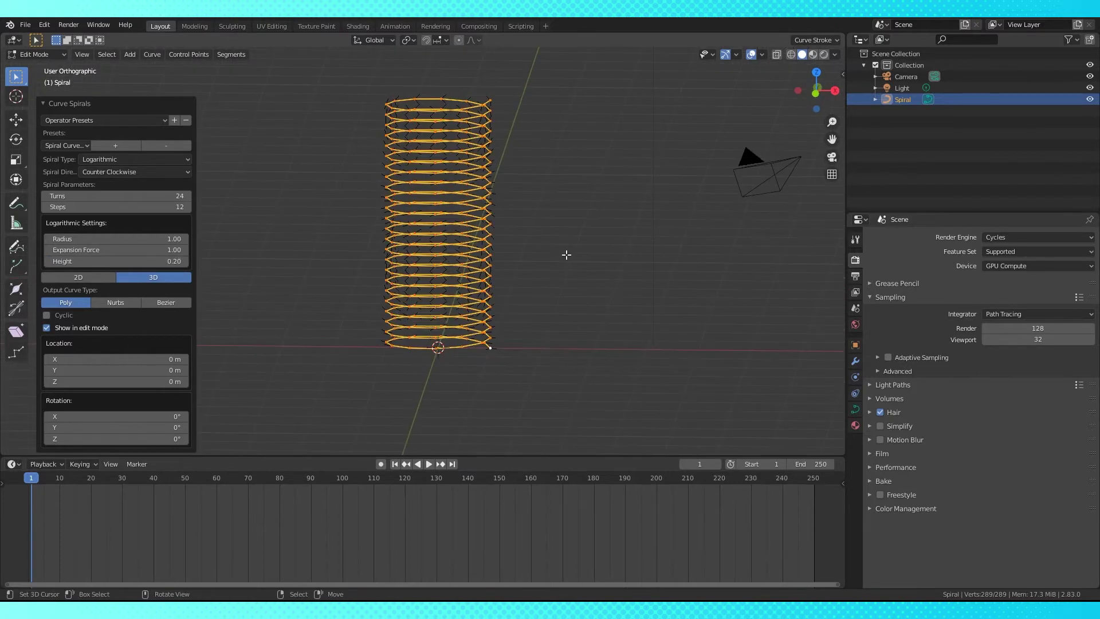
click(168, 302)
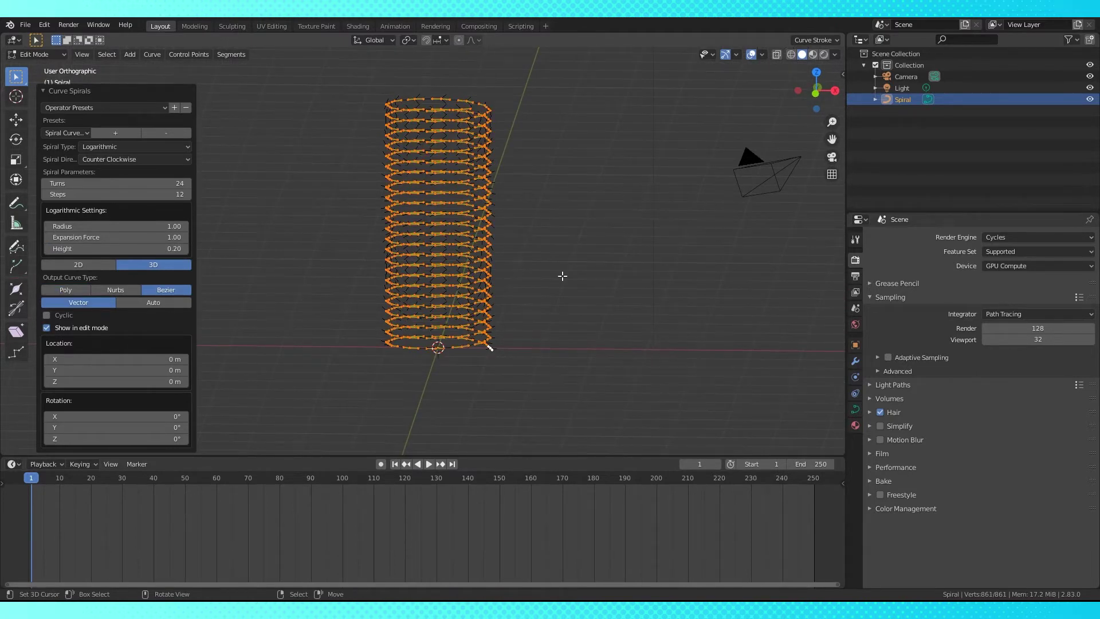
key(Tab)
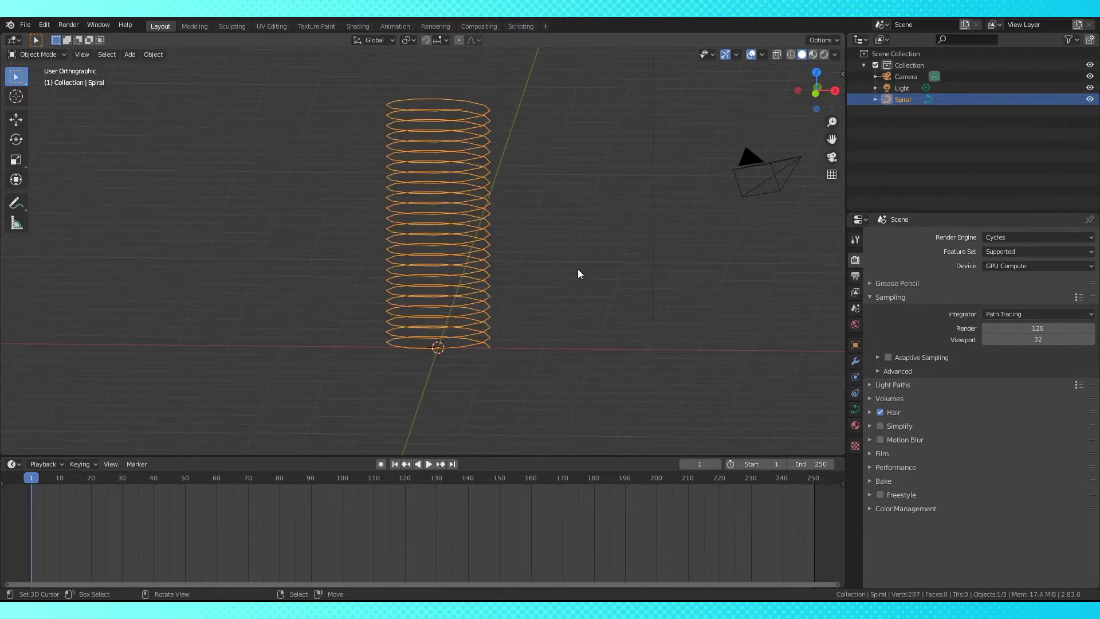
Add a Bezier circle at the spiral's base and scale its points down in Edit Mode to a small wire profile
key(KP_1)
key(shift+a)
mouse_move(542, 306)
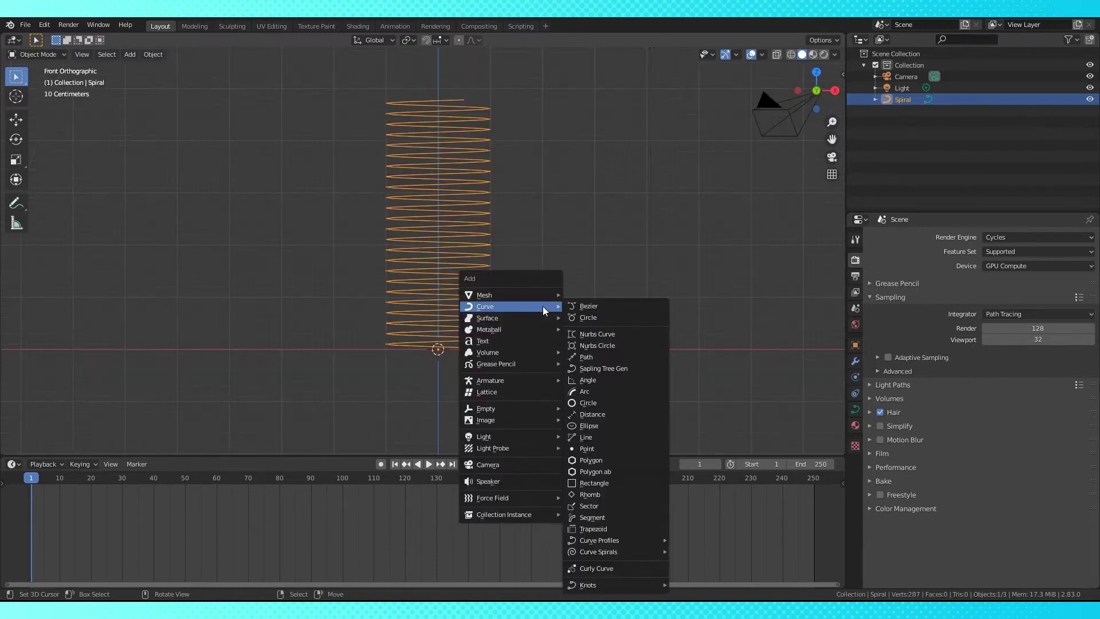
click(597, 318)
scroll(589, 328, down, 1)
key(Tab)
scroll(573, 312, up, 3)
middle_drag(690, 342, 644, 343)
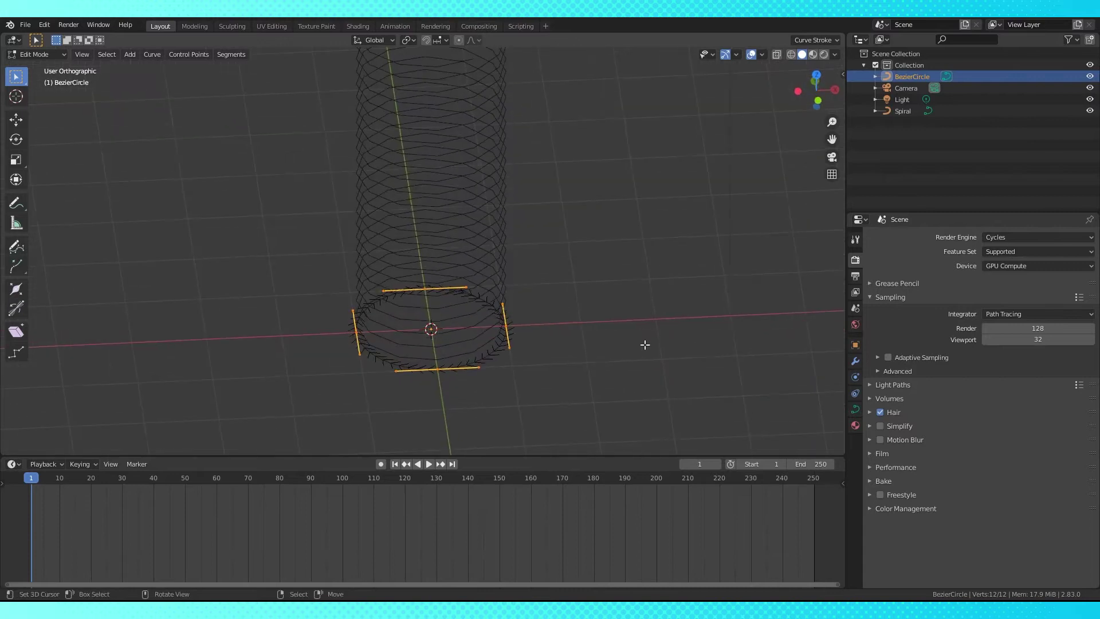
key(s)
click(467, 334)
key(Tab)
Assign BezierCircle as the spiral curve's bevel object in its geometry settings
click(488, 345)
click(856, 407)
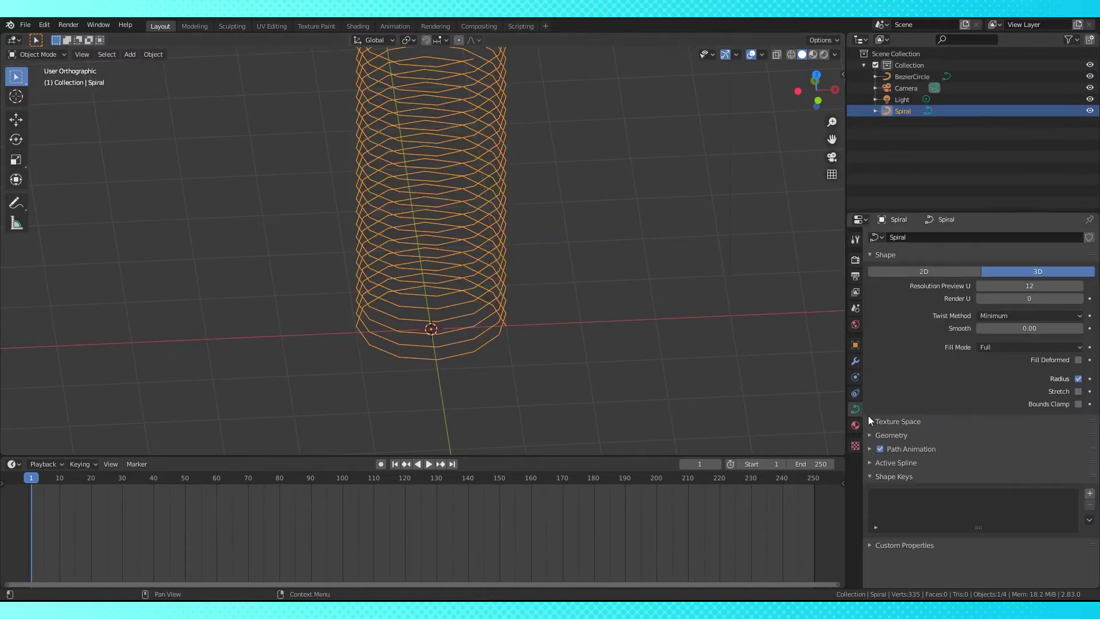
click(870, 435)
scroll(1013, 459, down, 4)
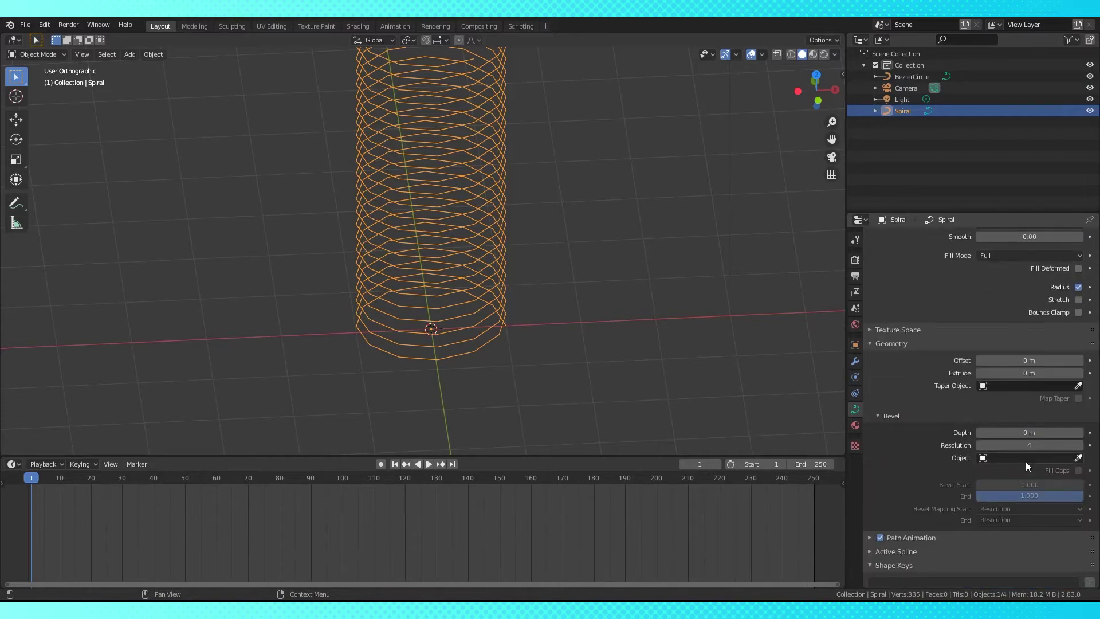
click(1025, 458)
click(974, 474)
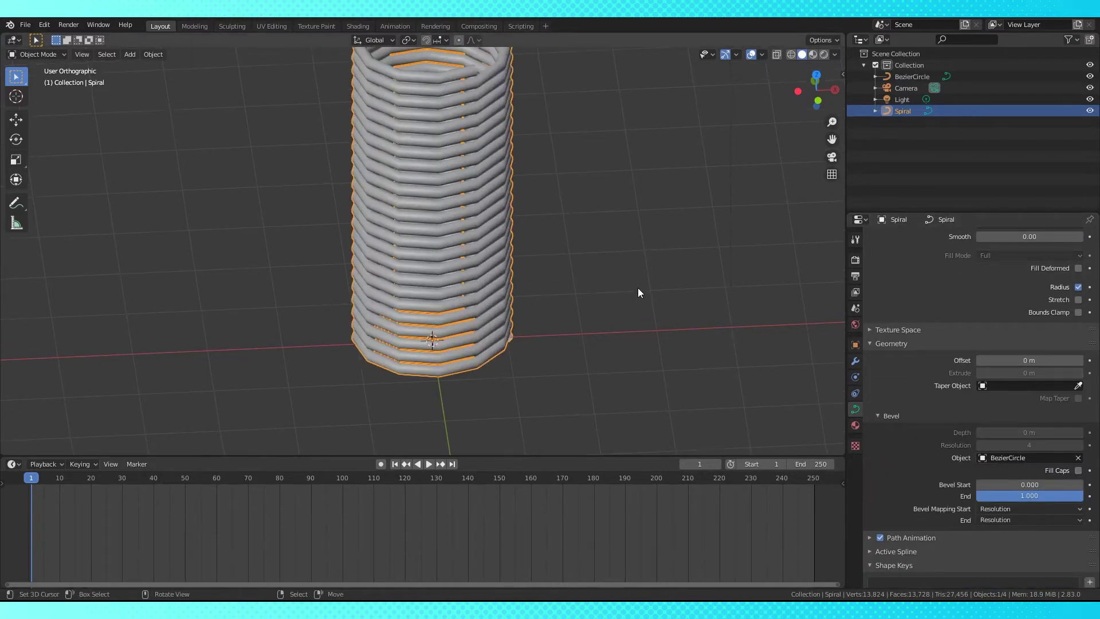
Enable the outliner's viewport and render restriction toggles and disable BezierCircle in the viewport and render
key(KP_1)
scroll(630, 281, down, 5)
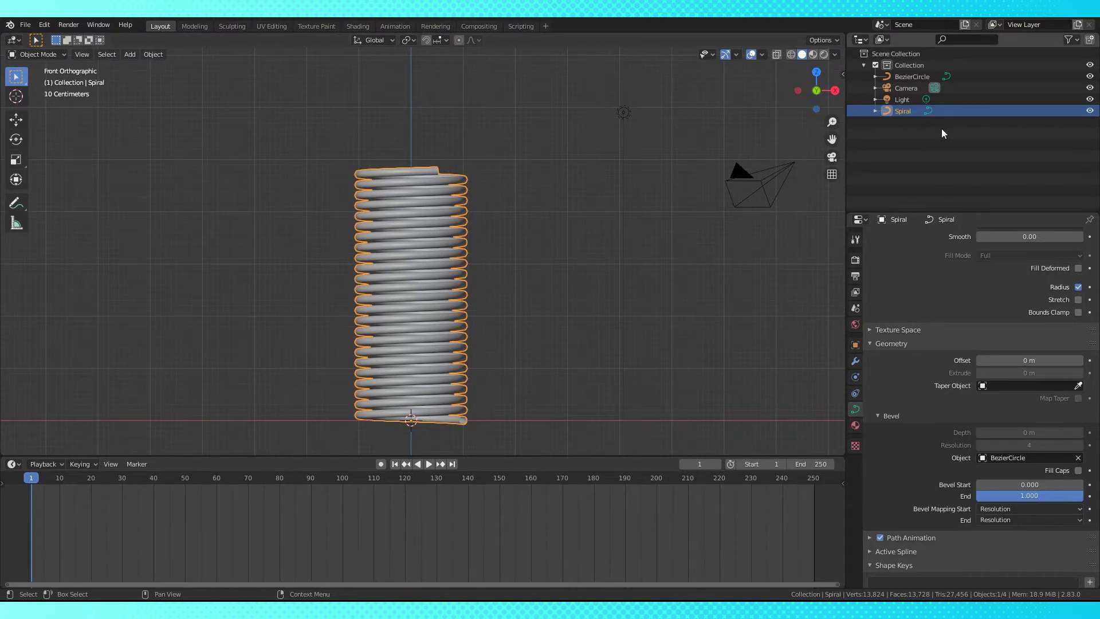
click(1070, 40)
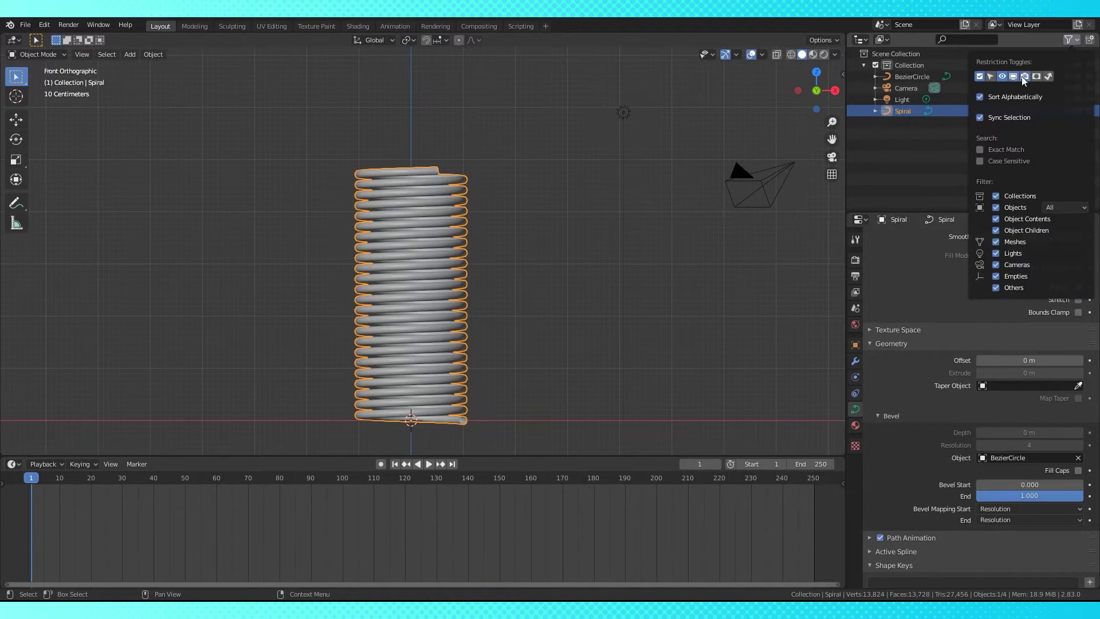
click(1067, 77)
Add a NURBS path at the spiral's base and adjust its alignment option
shift+middle_drag(437, 223, 456, 197)
key(Tab)
key(Tab)
key(alt+a)
key(shift+a)
mouse_move(503, 249)
click(573, 299)
scroll(562, 283, up, 2)
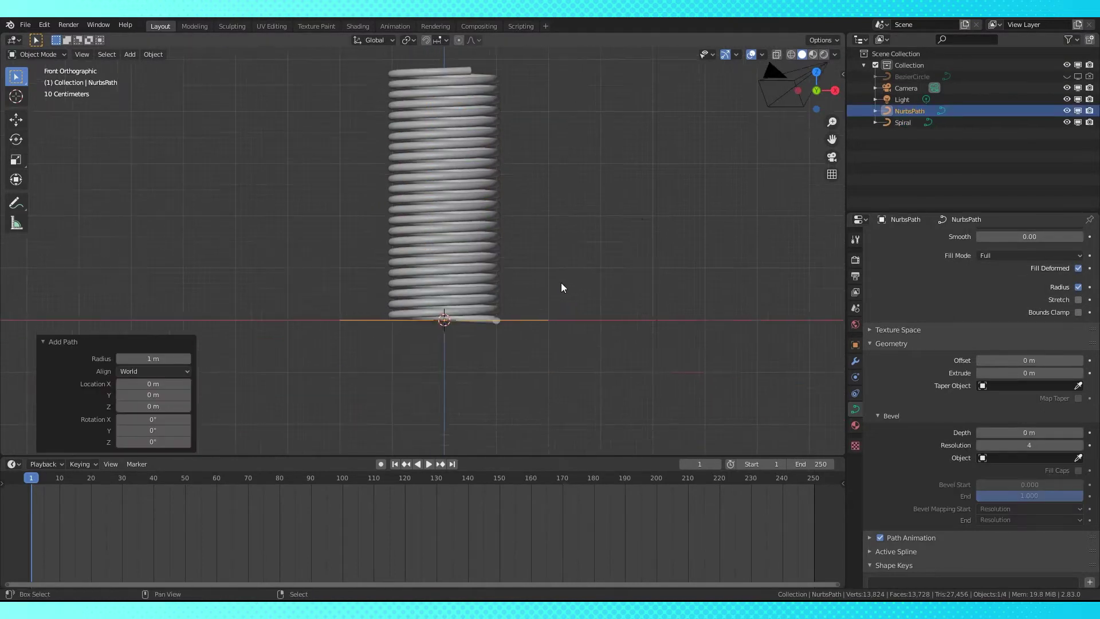
click(156, 371)
click(149, 397)
Rotate the path's points 90° to stand vertical in the front view and raise them about 2 m along Z
key(Tab)
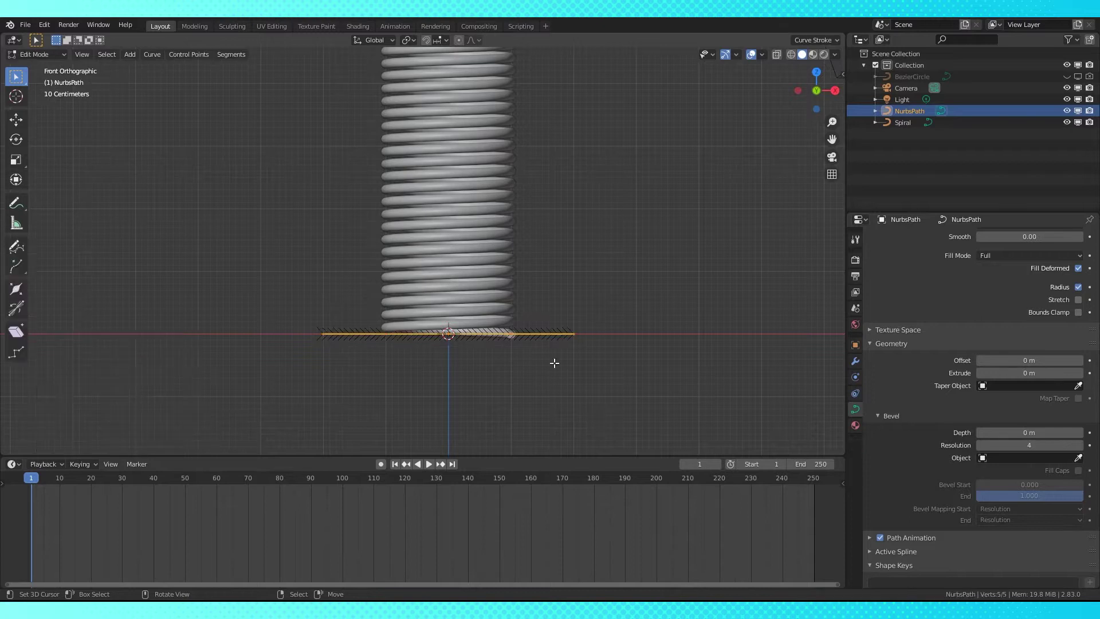
shift+middle_drag(552, 364, 491, 329)
key(r)
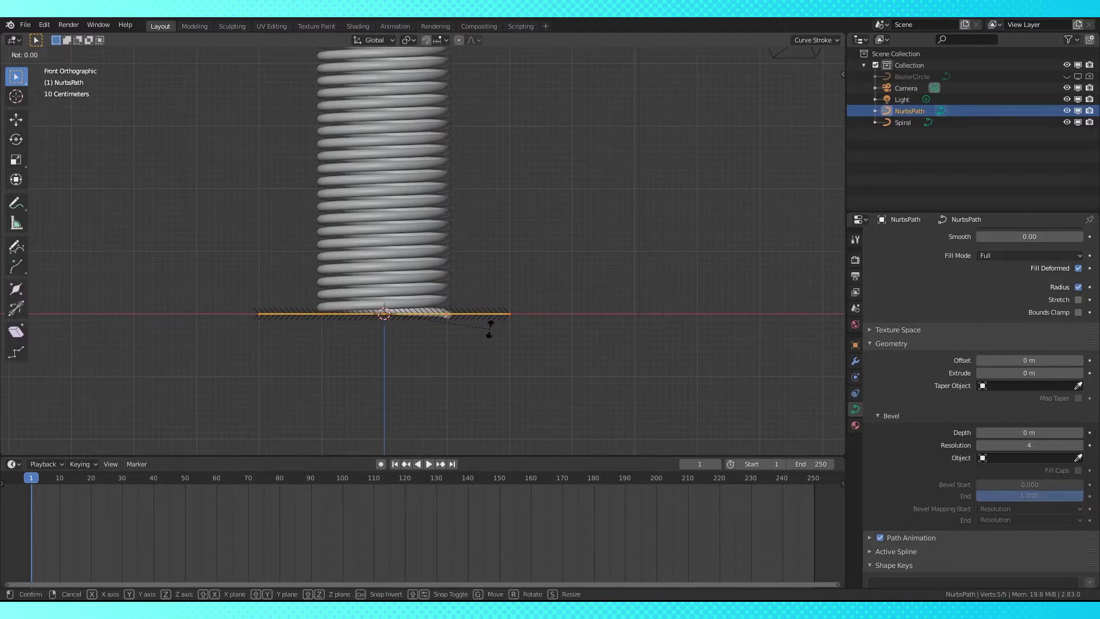
text(90)
key(Return)
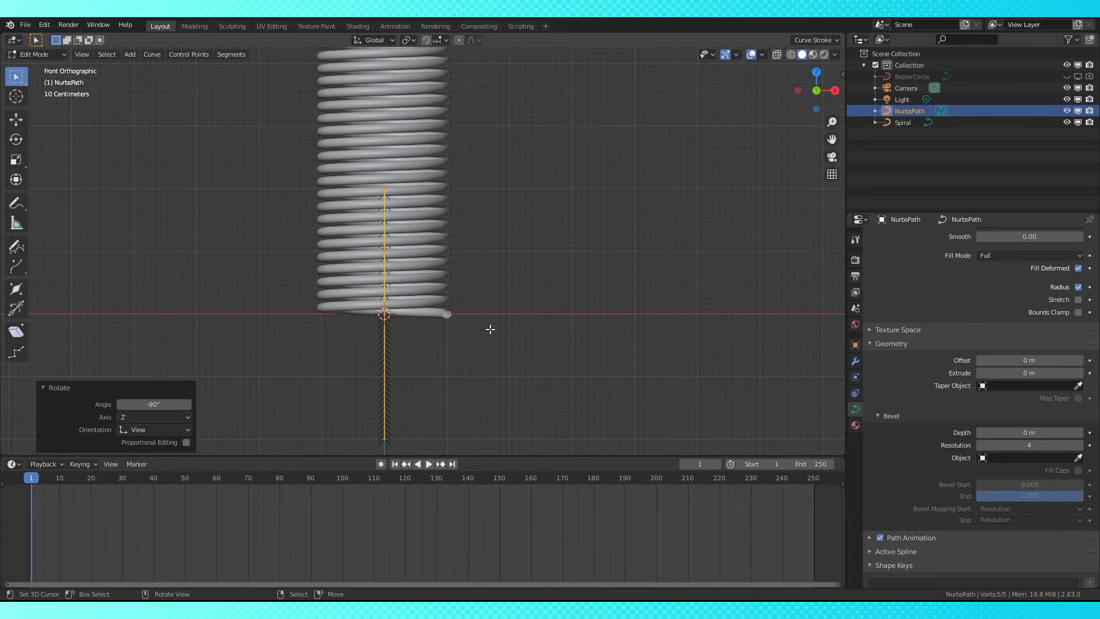
key(g)
key(z)
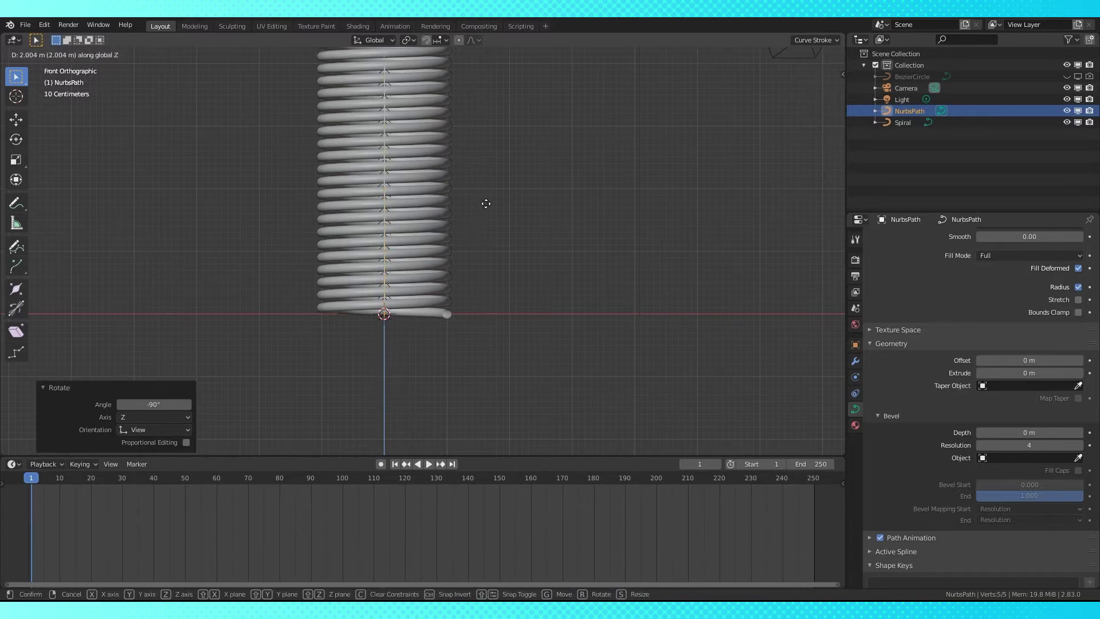
click(485, 203)
Delete two intermediate control points of the path, keeping only the end points and the middle one
shift+middle_drag(488, 207, 490, 285)
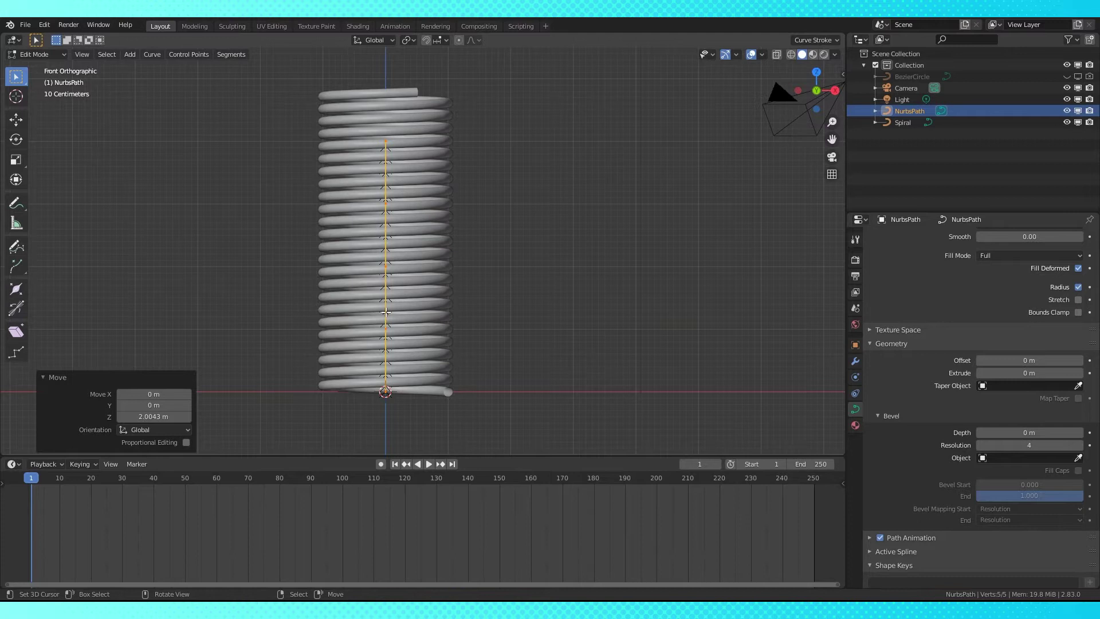
right_click(371, 327)
shift+right_click(404, 206)
key(x)
click(403, 207)
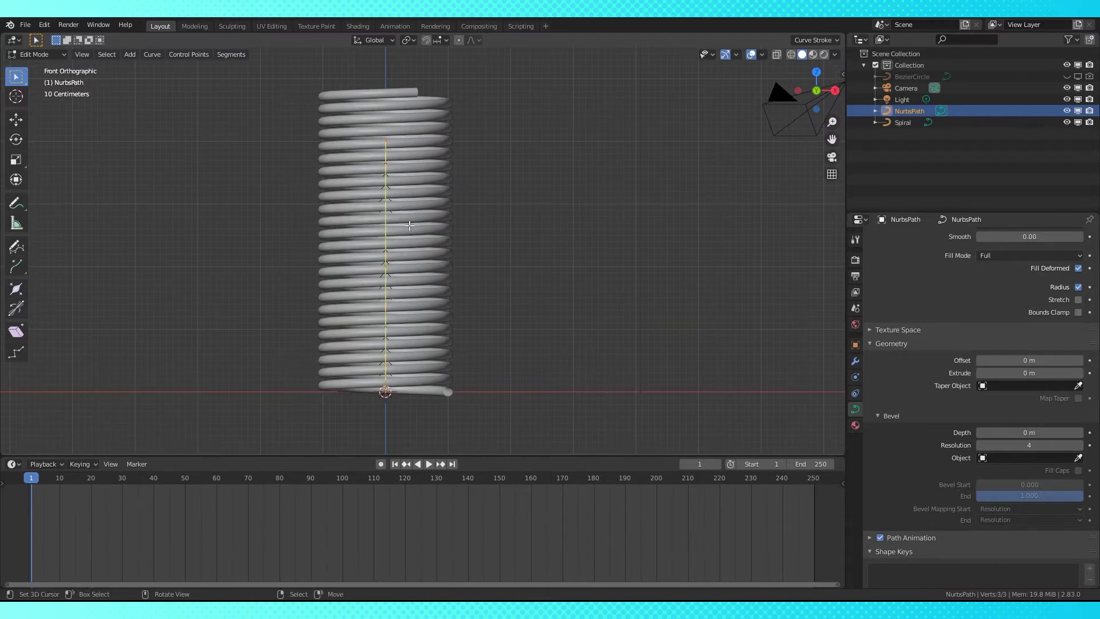
Scale the path by 1.2 about the 3D Cursor to match the spiral's height, and restore the Median Point pivot
scroll(435, 240, down, 2)
click(412, 40)
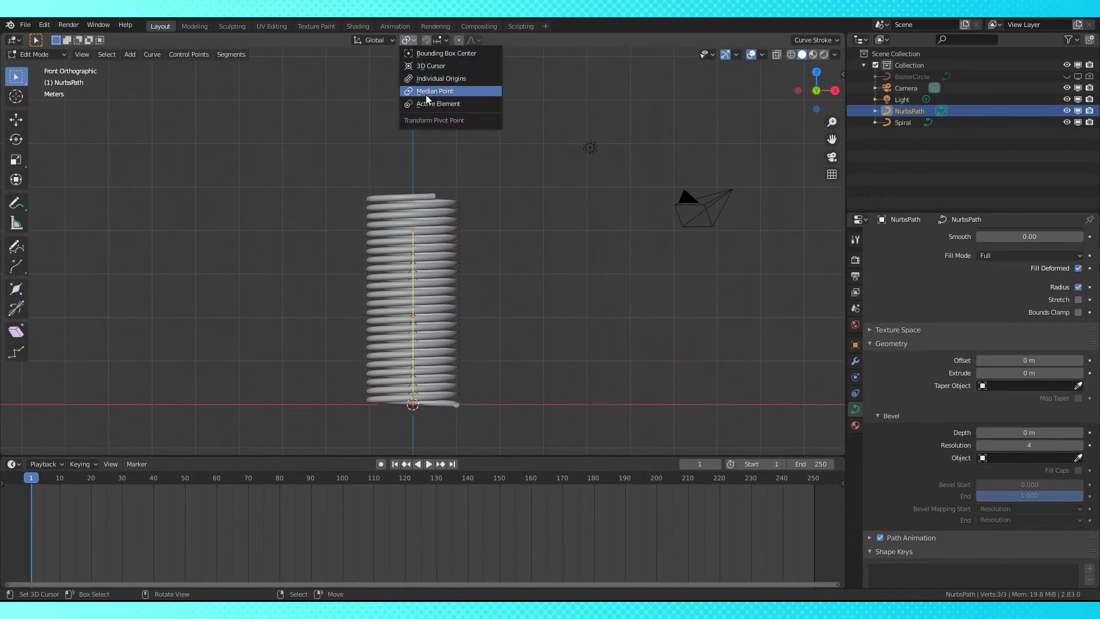
click(429, 66)
key(s)
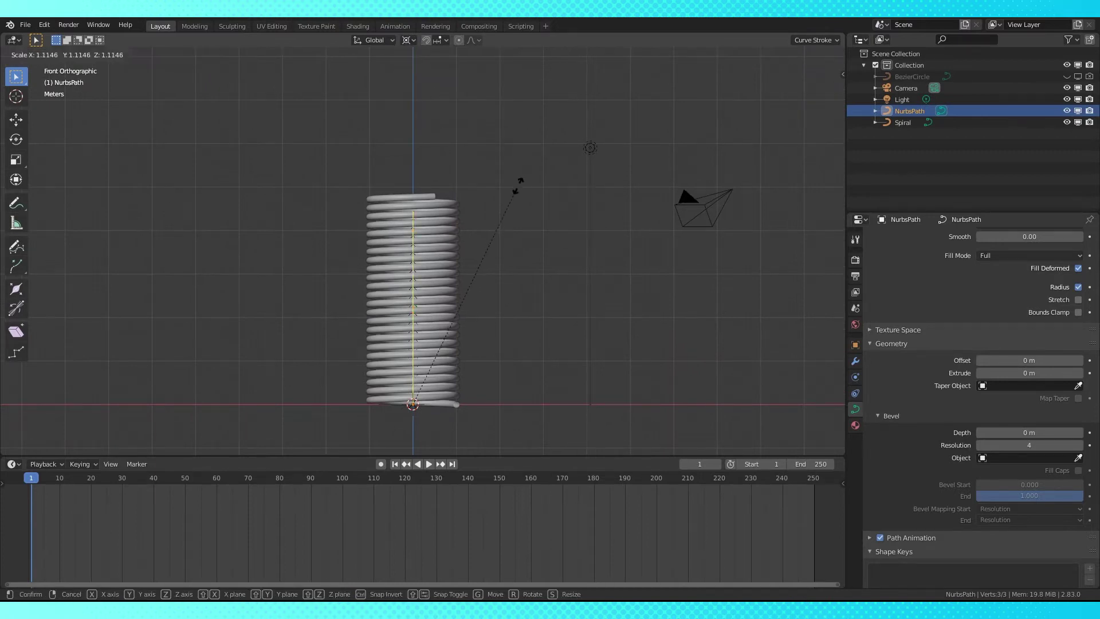
click(527, 172)
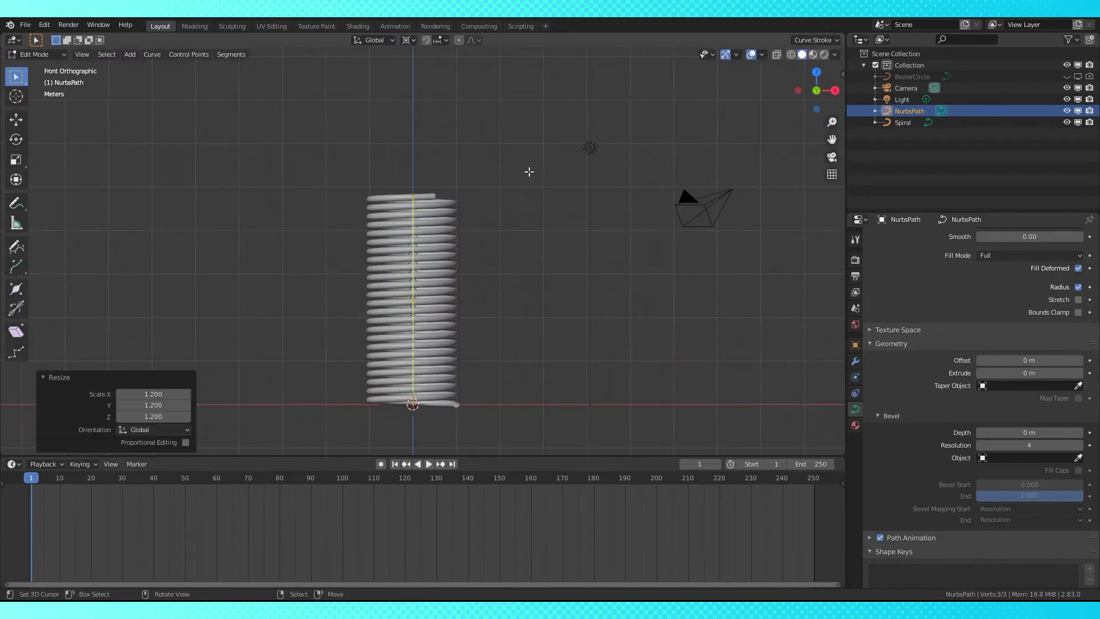
click(405, 43)
click(440, 89)
Hook the path's top, middle and bottom control points each to its own new empty, and leave Edit Mode
scroll(505, 286, up, 2)
click(391, 126)
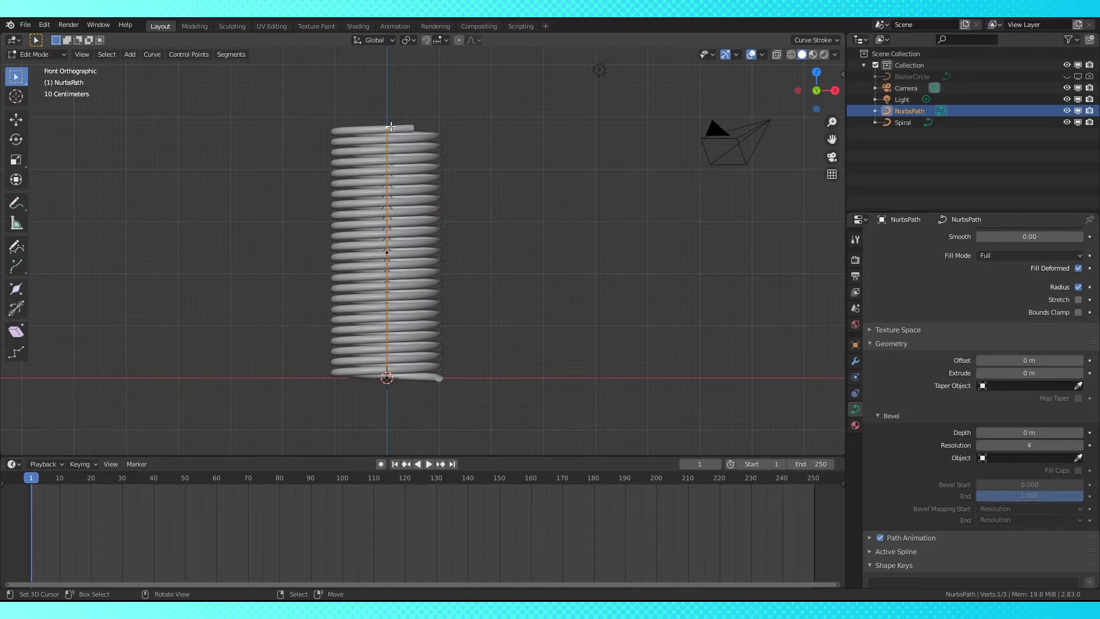
key(ctrl+h)
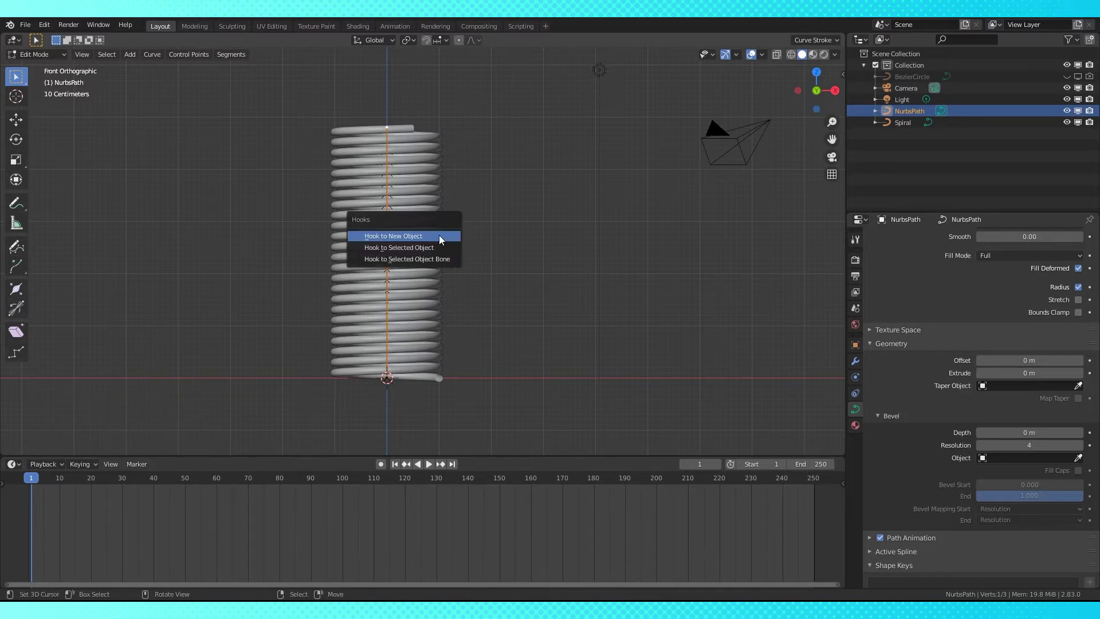
click(439, 235)
click(385, 255)
key(ctrl+h)
click(385, 256)
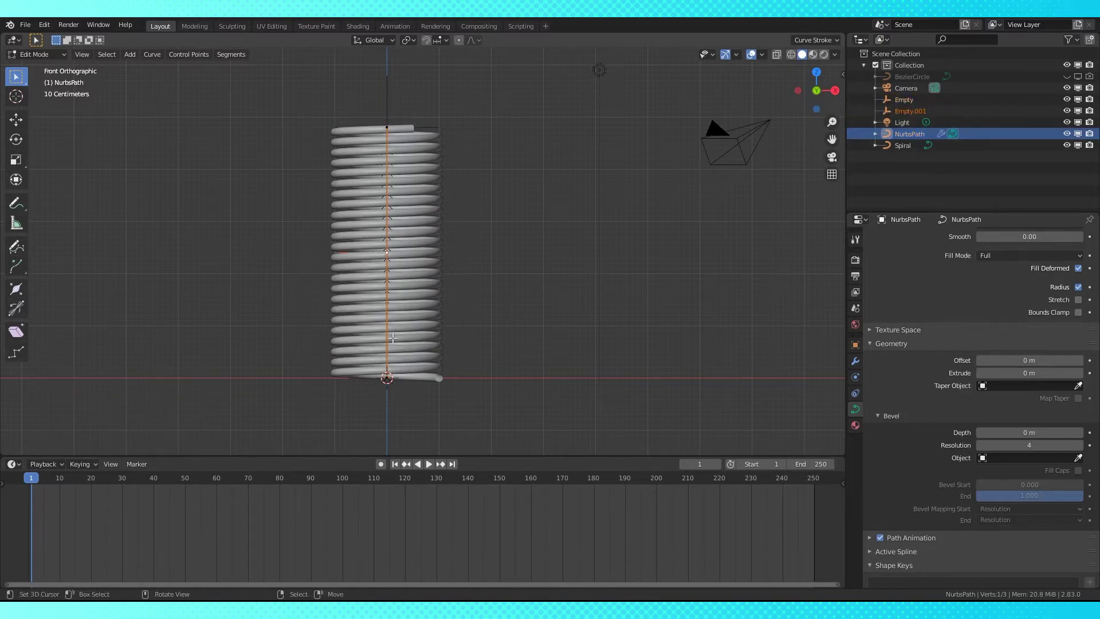
click(388, 377)
key(ctrl+h)
click(387, 378)
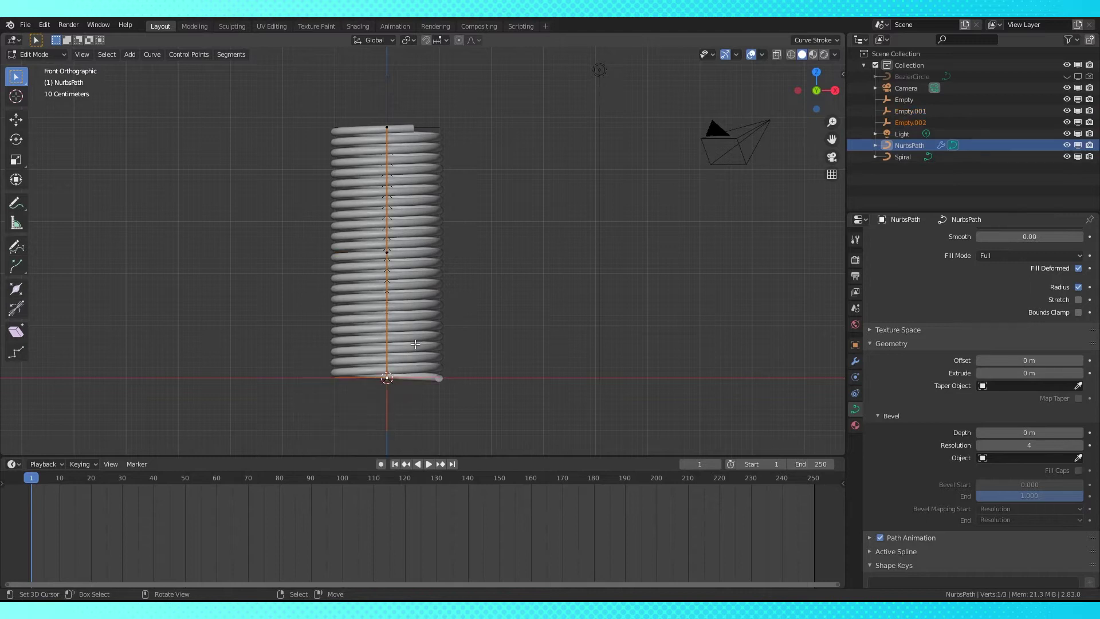
key(Tab)
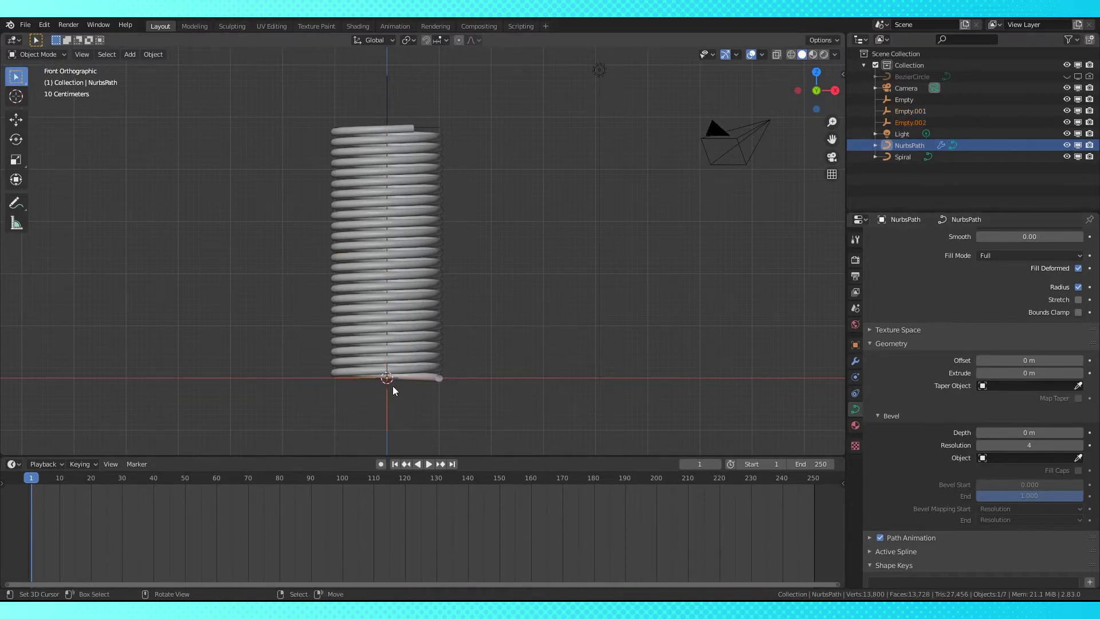
Rename the three hook empties bottom, middle and top according to their positions along the path
click(393, 386)
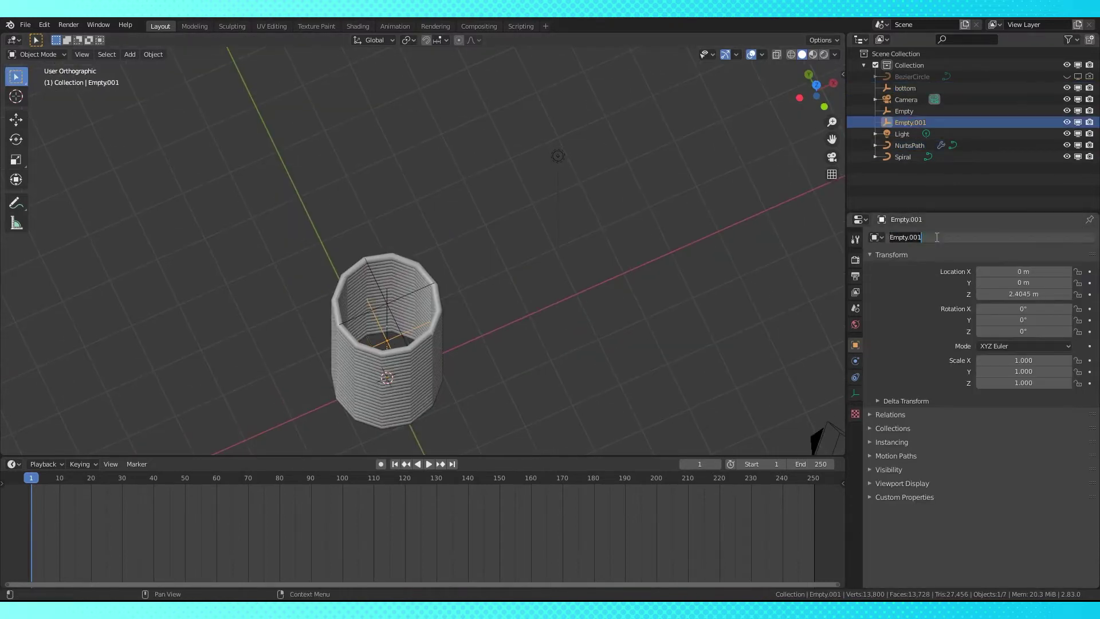
text(top)
key(Return)
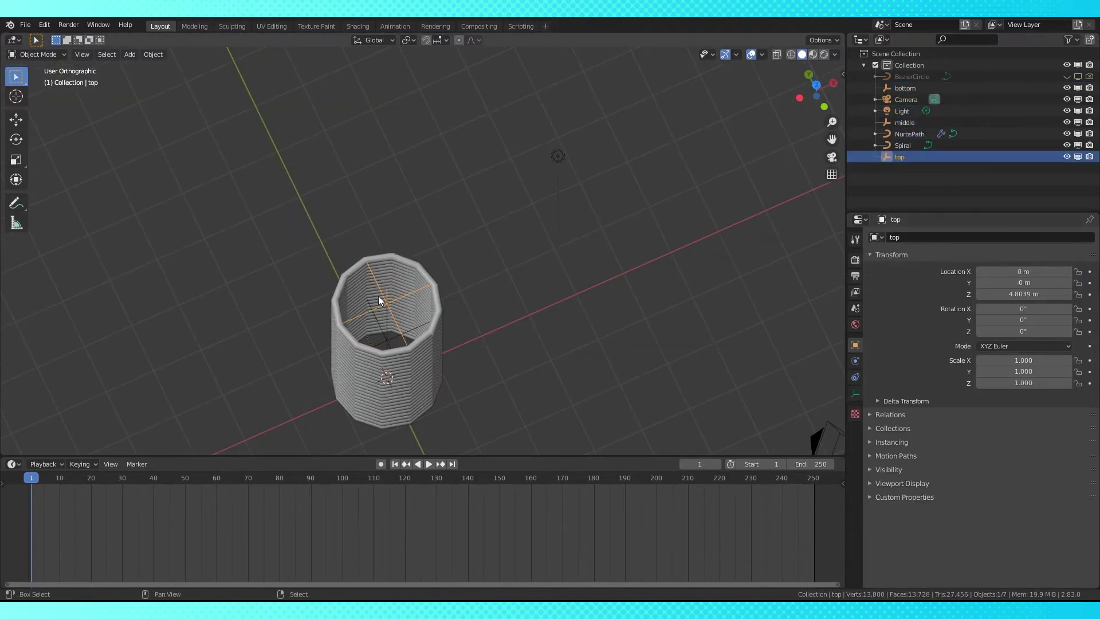
Duplicate the top empty in place and name the copy Stretch
key(shift+d)
key(Escape)
double_click(916, 238)
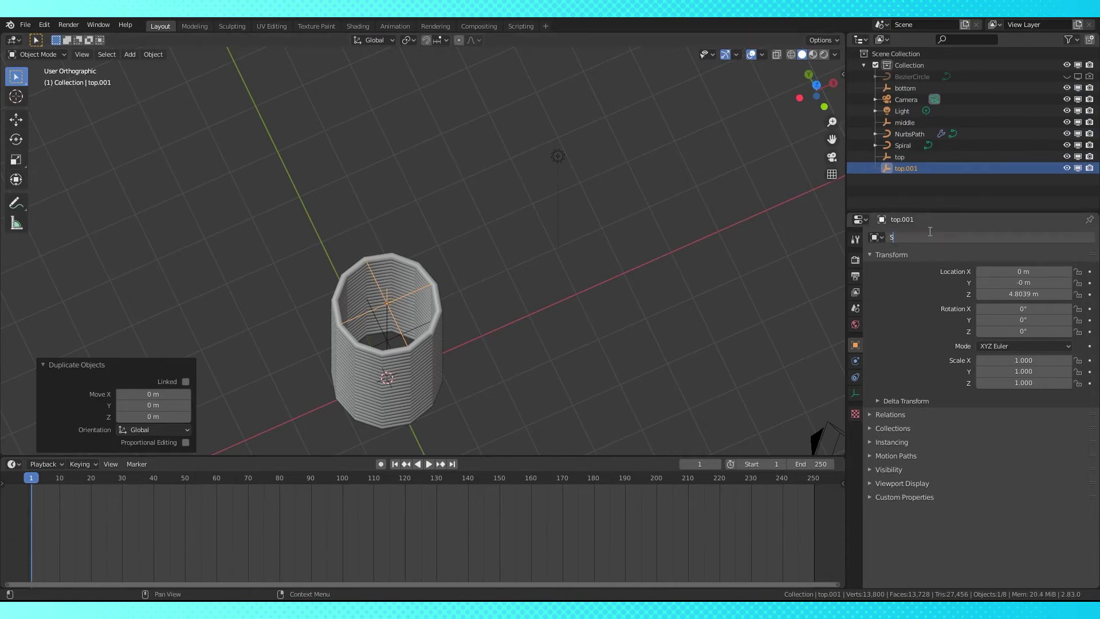
text(Stretch)
key(Return)
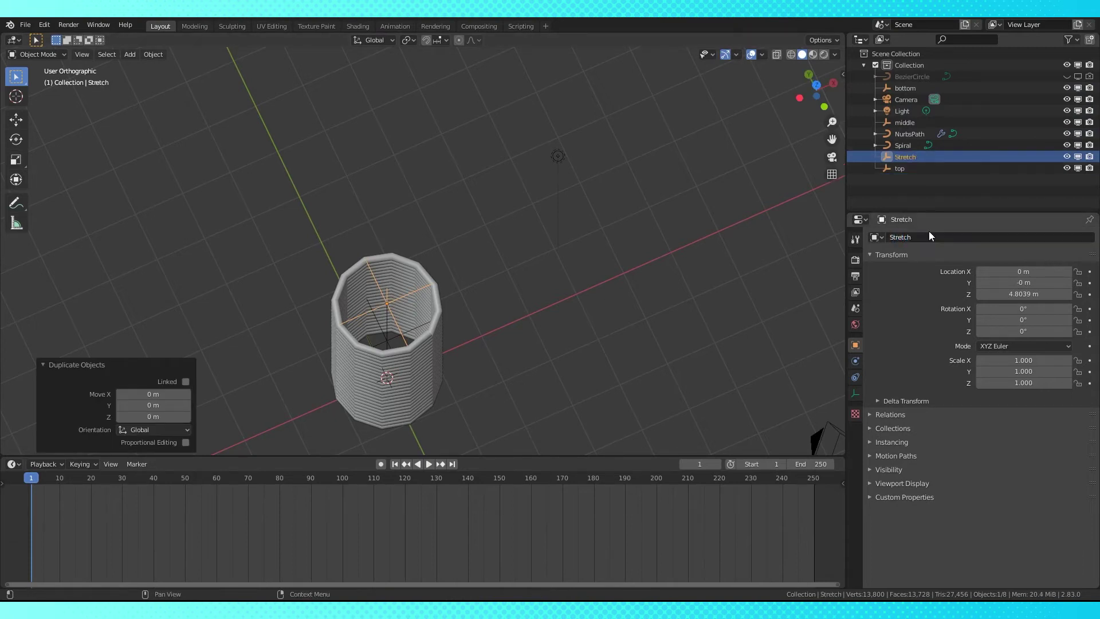
Hook all of the spiral's points to the Stretch empty using Hook to Selected Object, and return to Object Mode
middle_drag(601, 259, 546, 243)
key(KP_1)
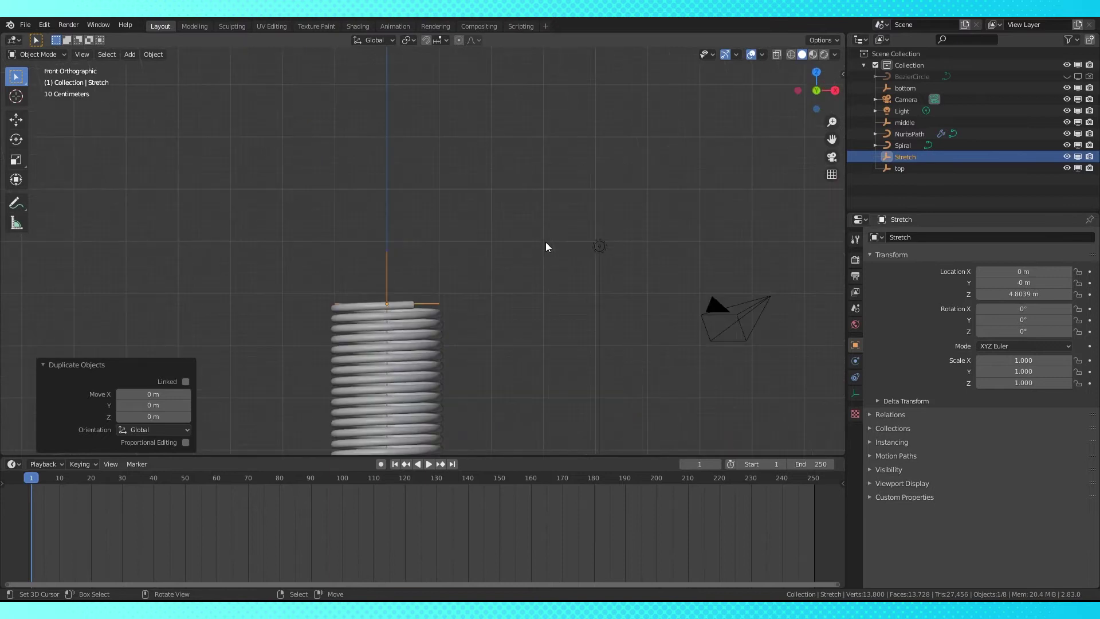
shift+click(455, 267)
key(Tab)
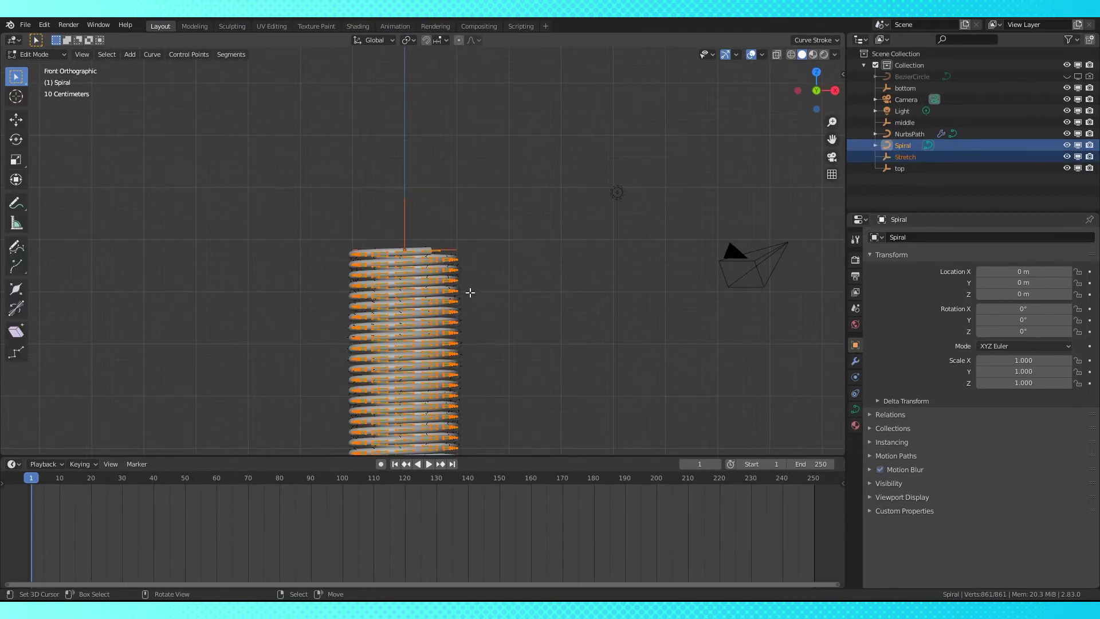
shift+middle_drag(468, 292, 542, 241)
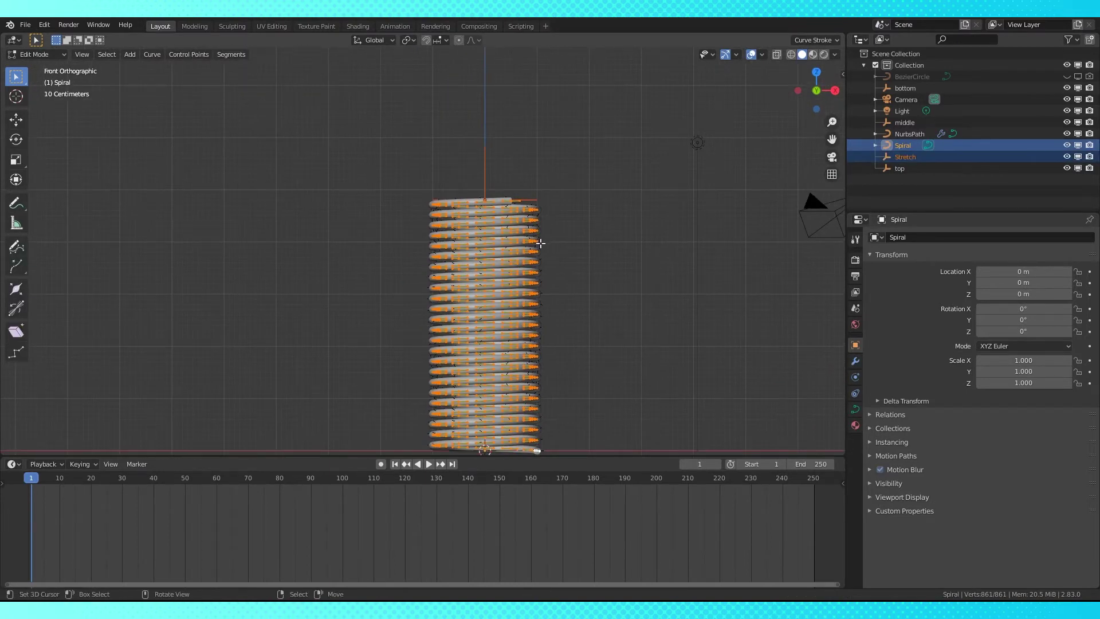
key(ctrl+h)
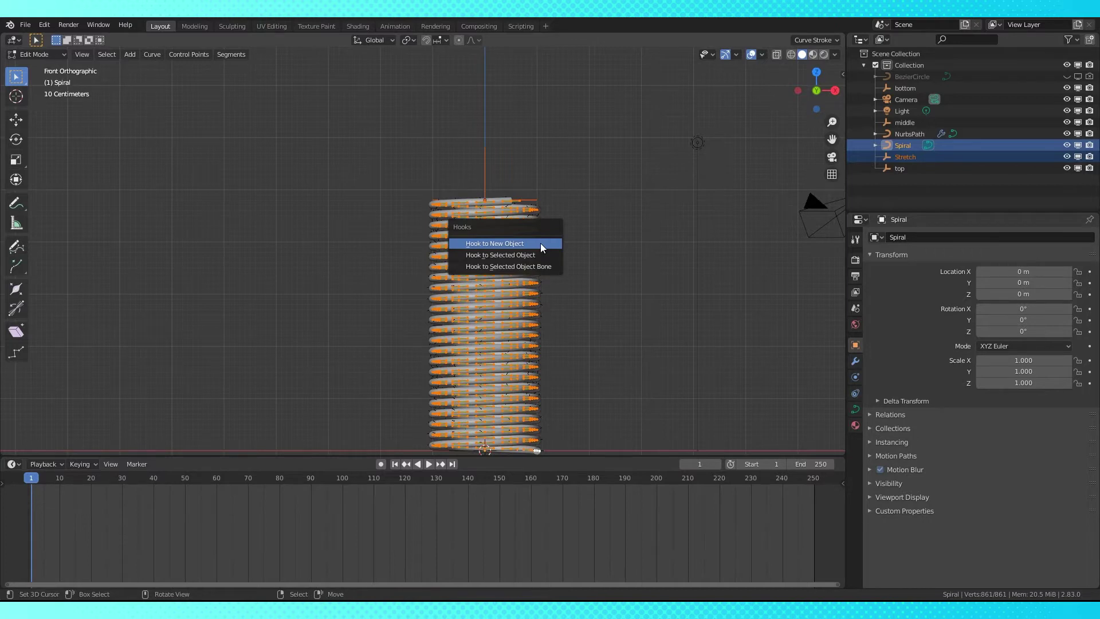
click(534, 256)
key(Tab)
Move the Stretch empty up 3 m along the Z axis
click(485, 176)
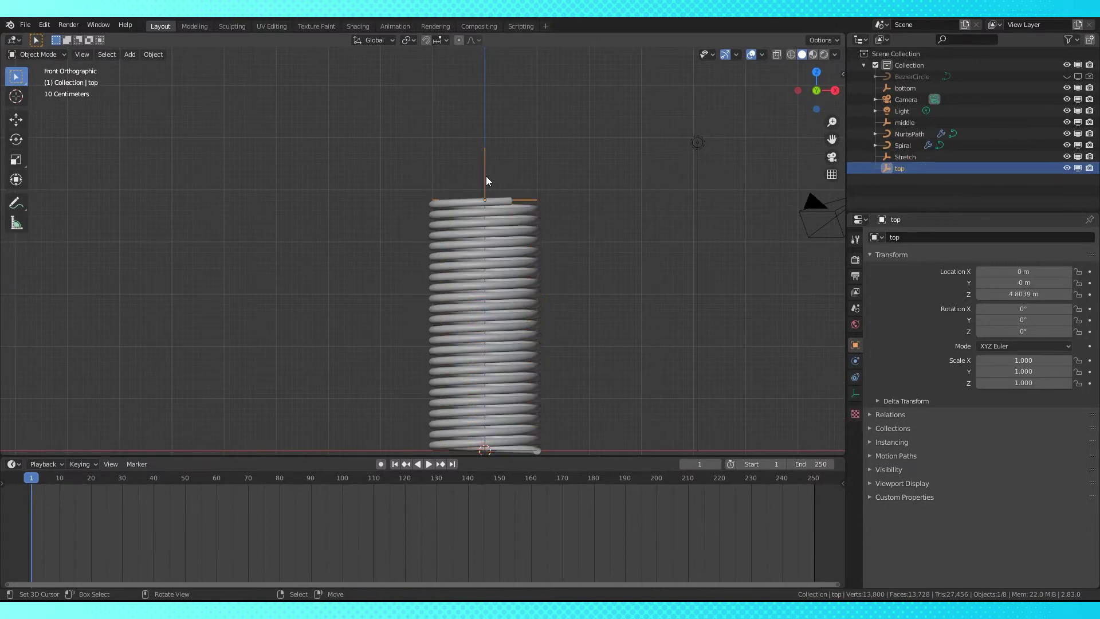
click(486, 181)
scroll(607, 246, down, 2)
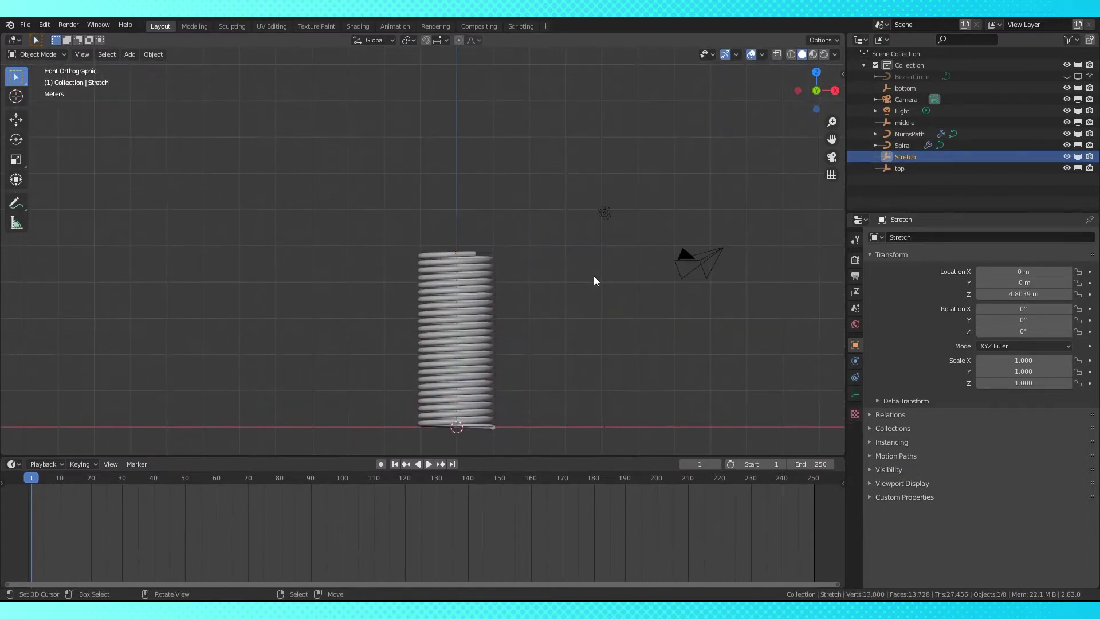
text(g)
text(z3)
key(Return)
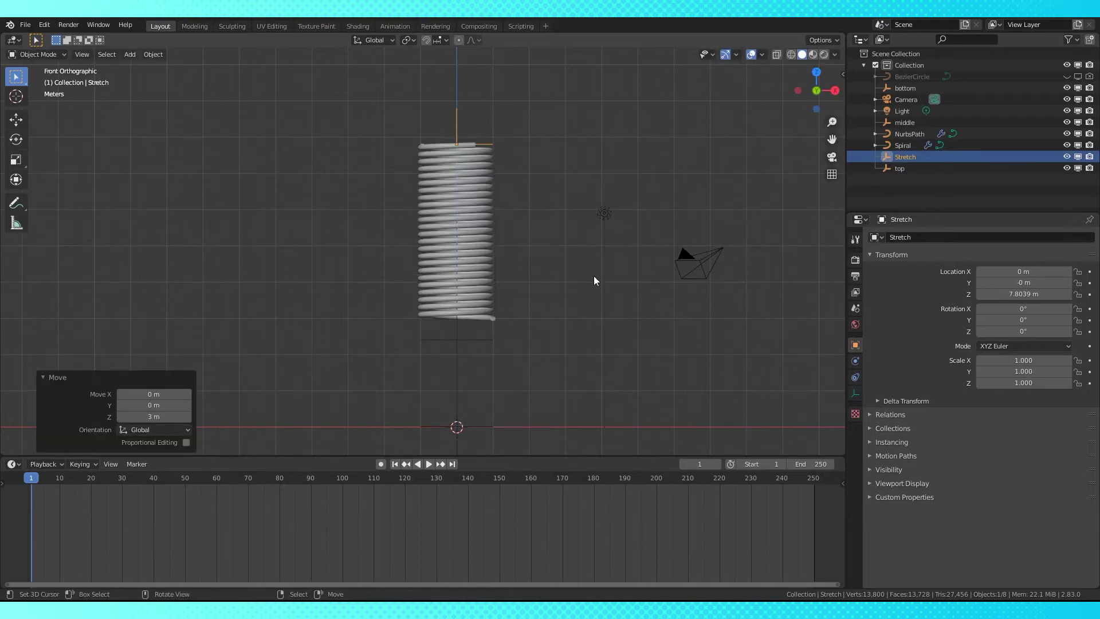
Set the radius of the spiral's Hook-Stretch modifier to 5 m
right_click(449, 263)
click(856, 361)
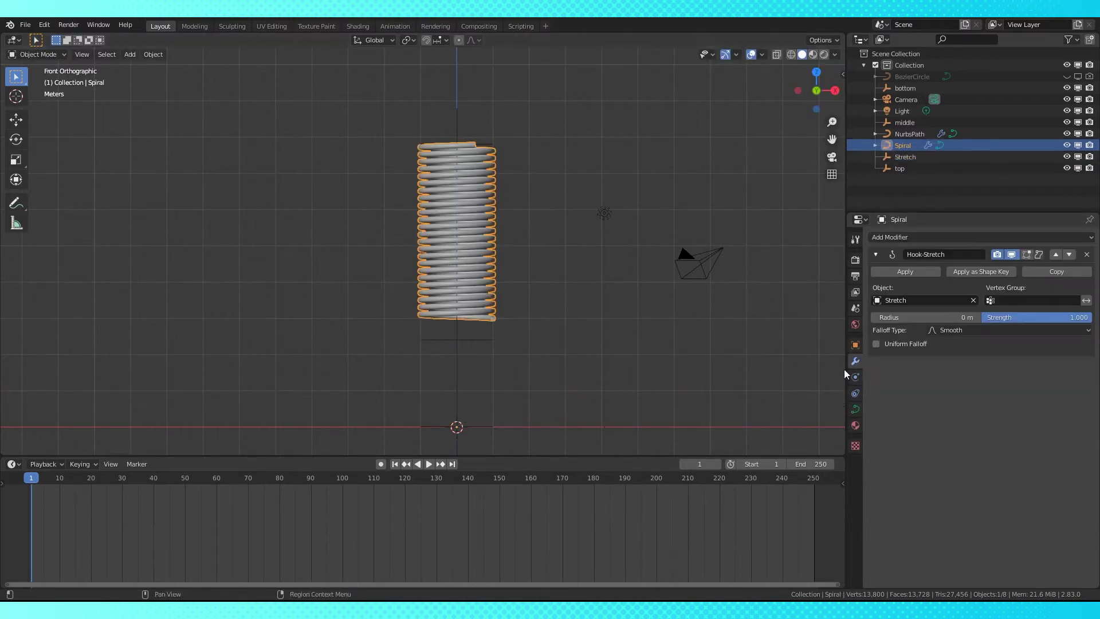
scroll(576, 345, down, 2)
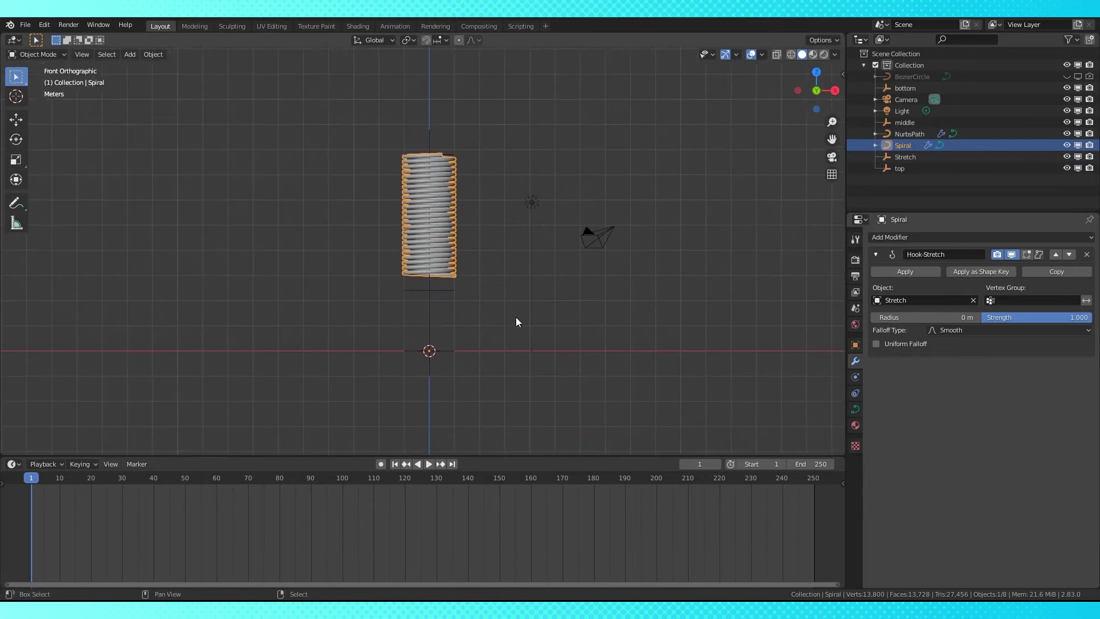
click(978, 318)
click(978, 318)
click(978, 318)
click(978, 318)
click(977, 318)
click(978, 318)
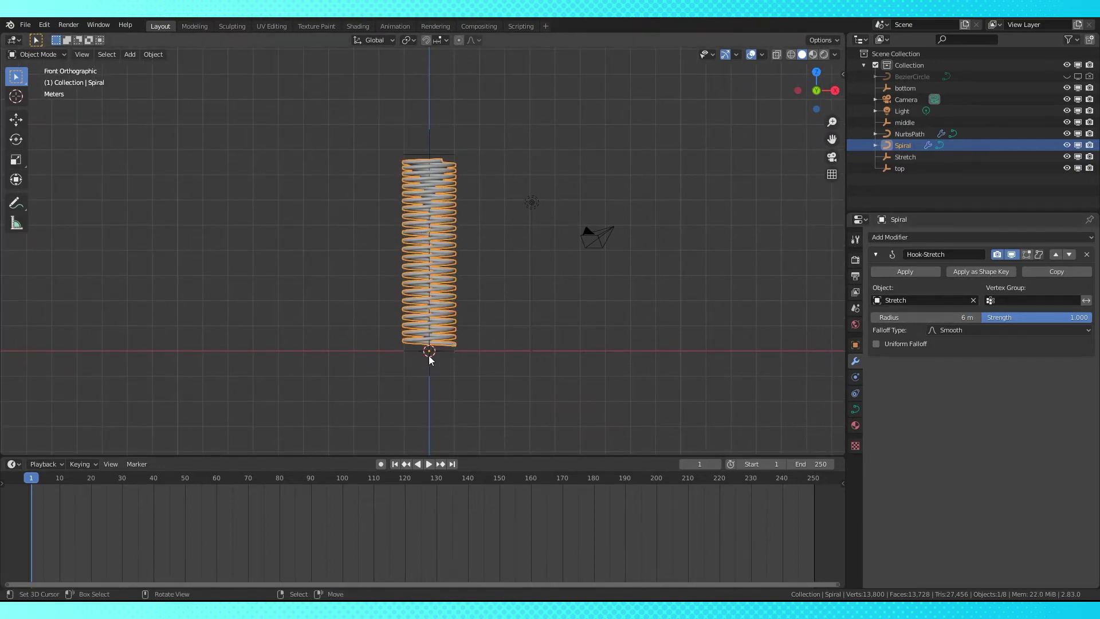
click(874, 318)
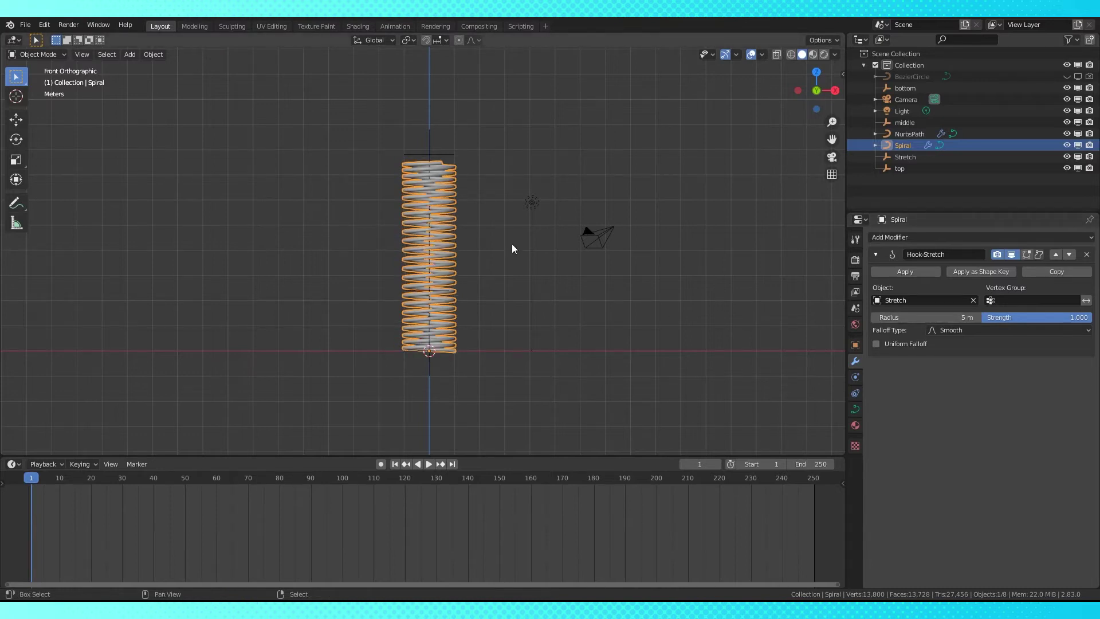
Move the Stretch empty 3 m down along the Z axis and return to the front view
shift+middle_drag(511, 243, 527, 284)
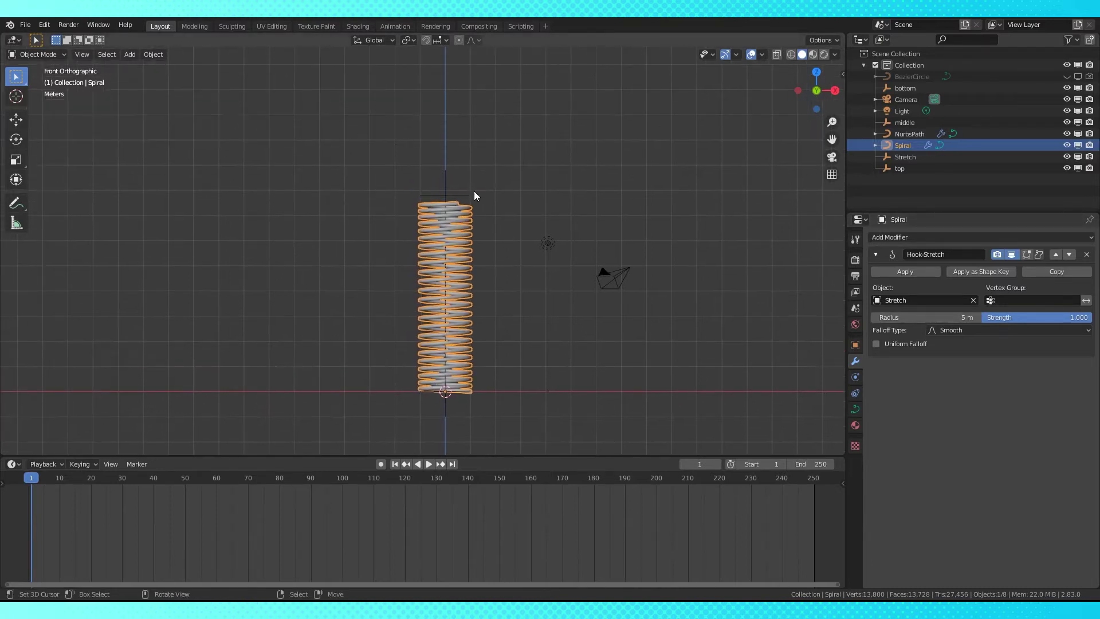
right_click(464, 194)
key(g)
text(z)
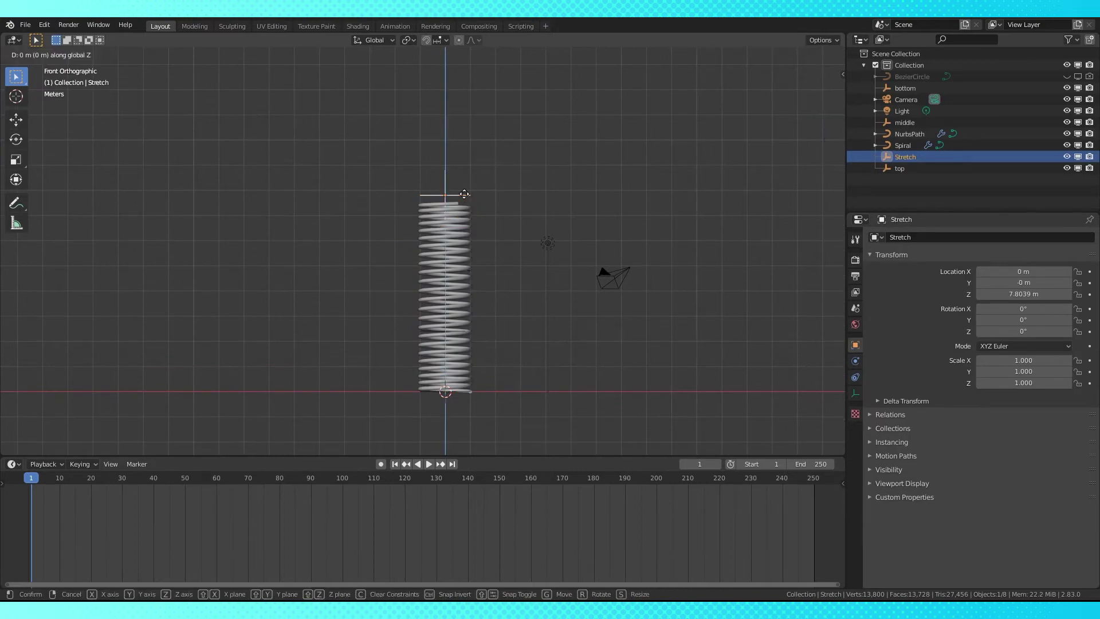
text(-3)
key(Return)
middle_drag(464, 193, 474, 225)
scroll(467, 229, up, 2)
key(KP_1)
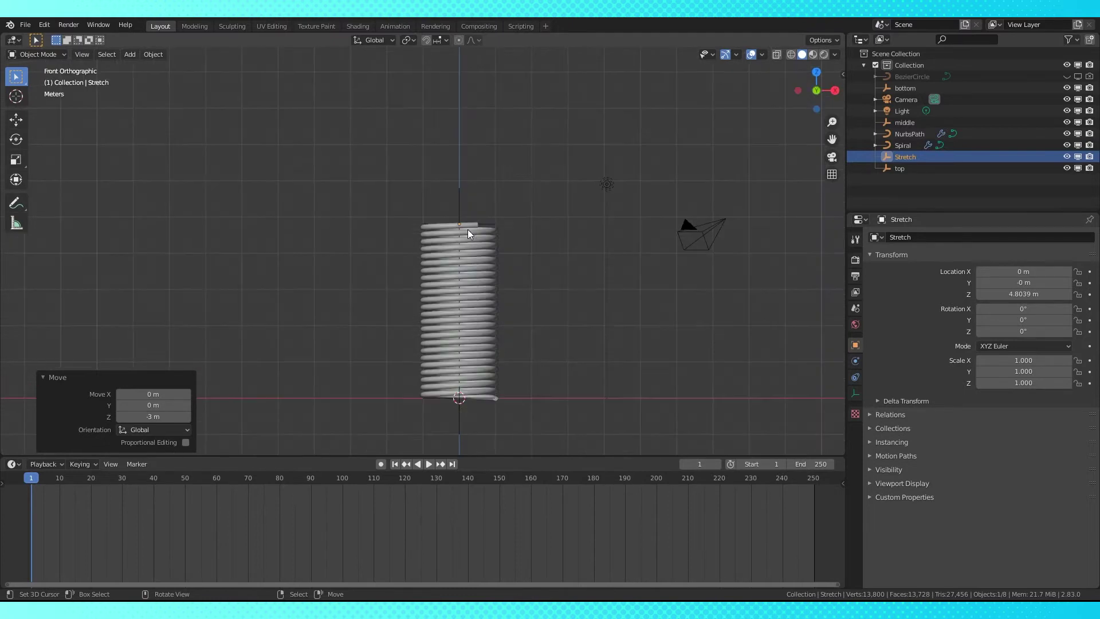
Add a single-bone armature at the base of the spring and enter its Edit Mode
shift+middle_drag(521, 290, 503, 267)
key(shift+a)
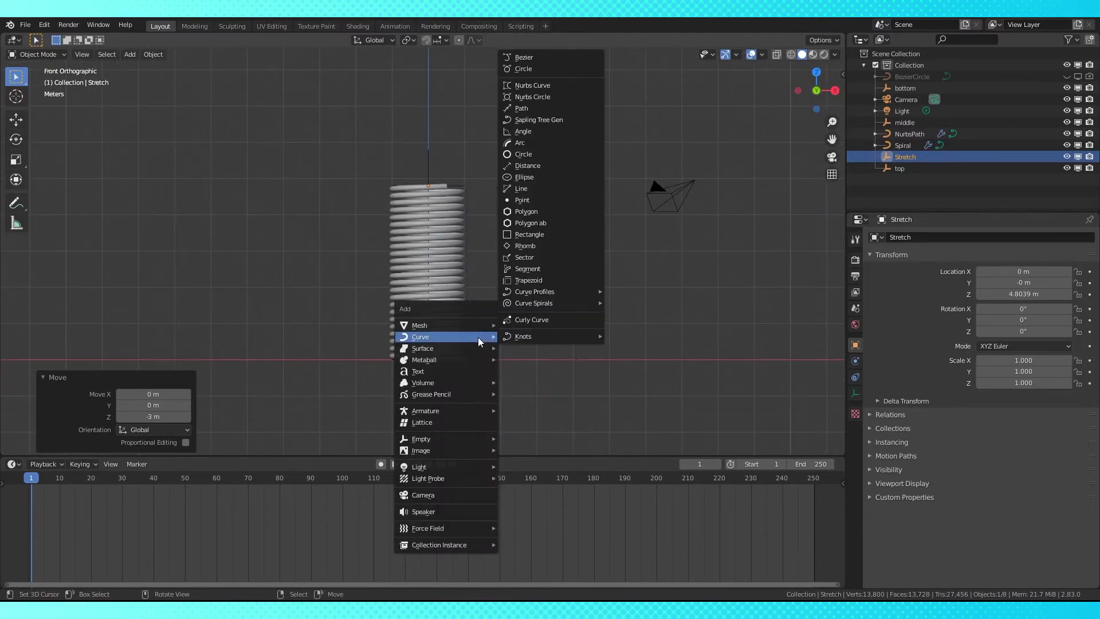
mouse_move(456, 410)
click(535, 407)
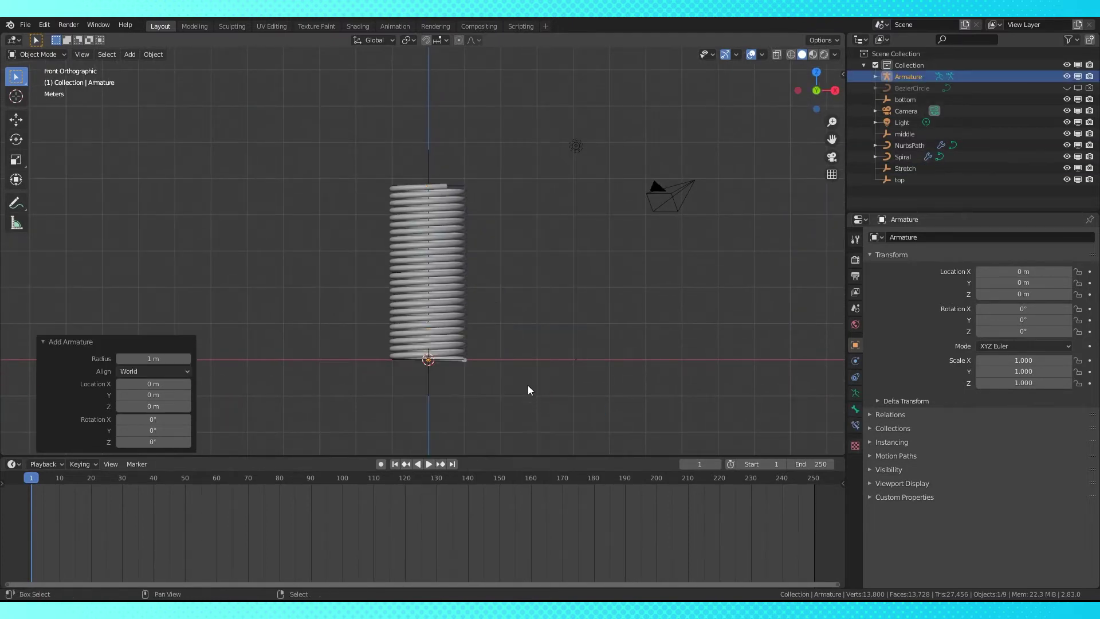
shift+middle_drag(499, 385, 491, 348)
key(Tab)
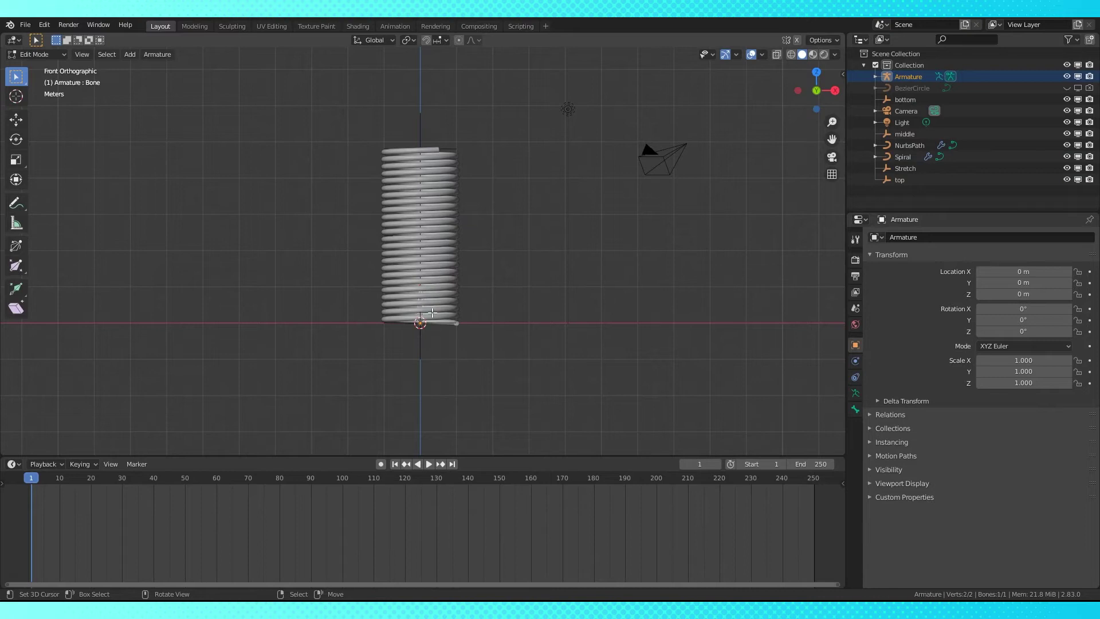
Duplicate the bone three times, placing the copies one above another beside the spring
key(shift+d)
click(523, 278)
key(shift+d)
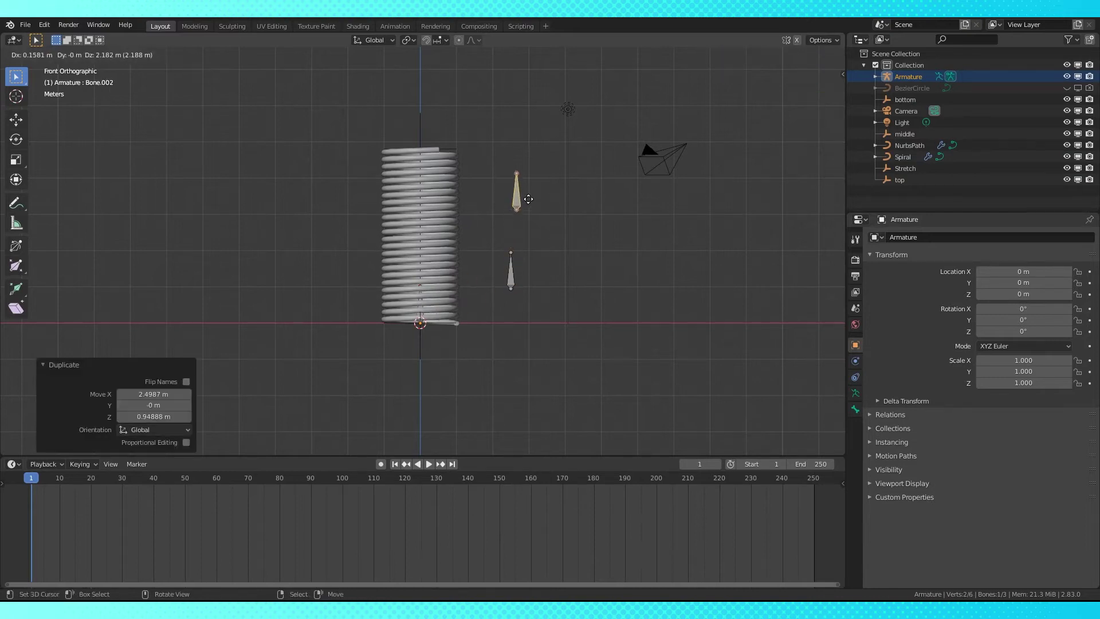
click(529, 199)
key(shift+d)
click(523, 146)
shift+middle_drag(480, 213, 486, 208)
key(Tab)
middle_drag(413, 172, 432, 183)
key(Tab)
Name the four bones bottom, middle, top and stretch from lowest to highest, and leave Edit Mode
right_click(432, 304)
click(856, 409)
double_click(923, 237)
text(bo)
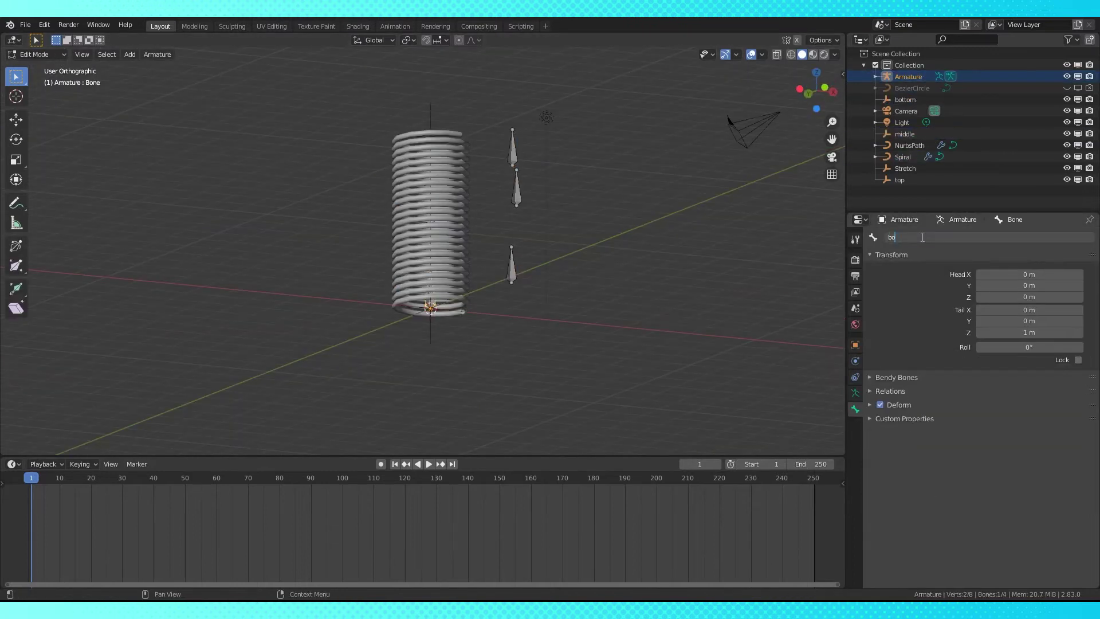
text(ttom)
right_click(513, 265)
double_click(947, 238)
text(middle)
right_click(517, 189)
right_click(513, 149)
double_click(951, 237)
text(stretch)
key(Tab)
Snap the 3D cursor to the middle empty
middle_drag(378, 183, 418, 225)
right_click(431, 238)
right_click(435, 252)
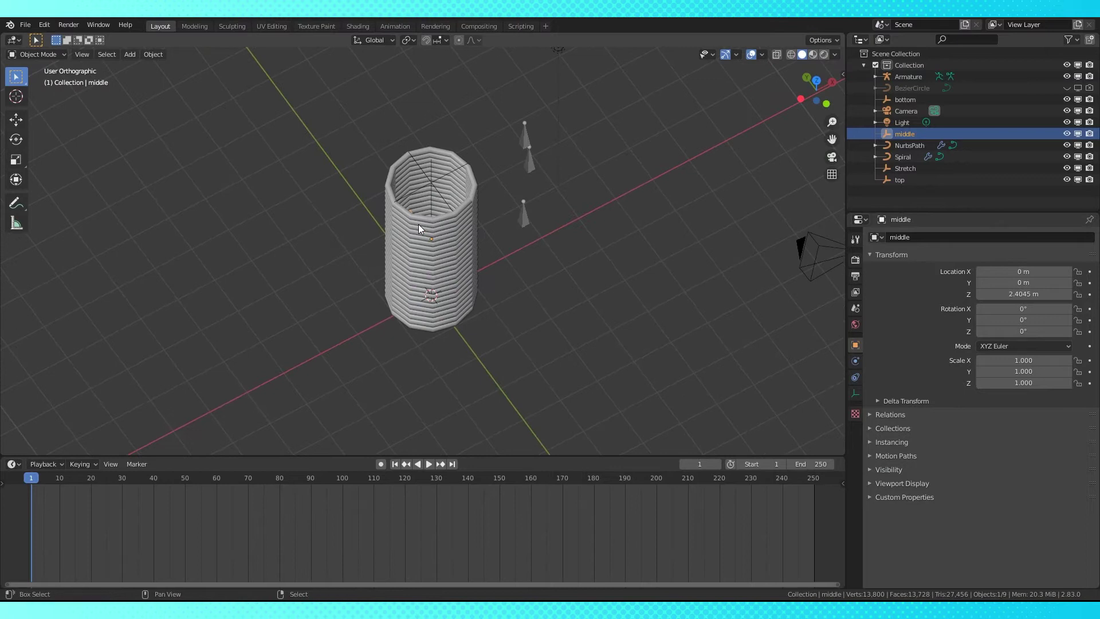
key(shift+s)
click(408, 286)
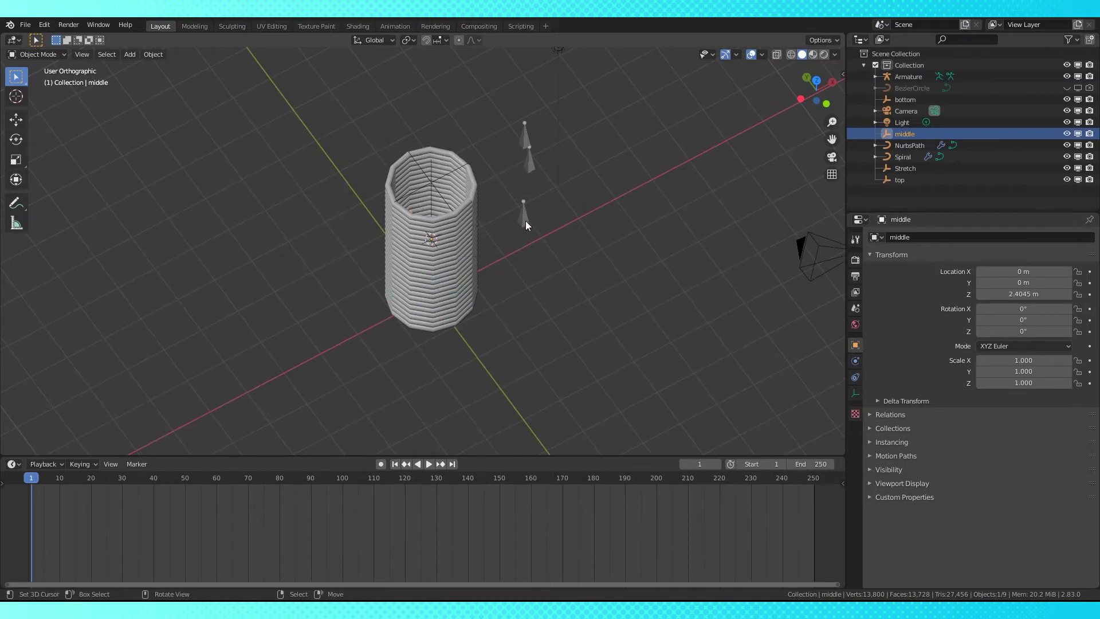
Snap the armature's middle bone to the 3D cursor in Edit Mode and return to Object Mode
right_click(526, 222)
key(Tab)
right_click(526, 218)
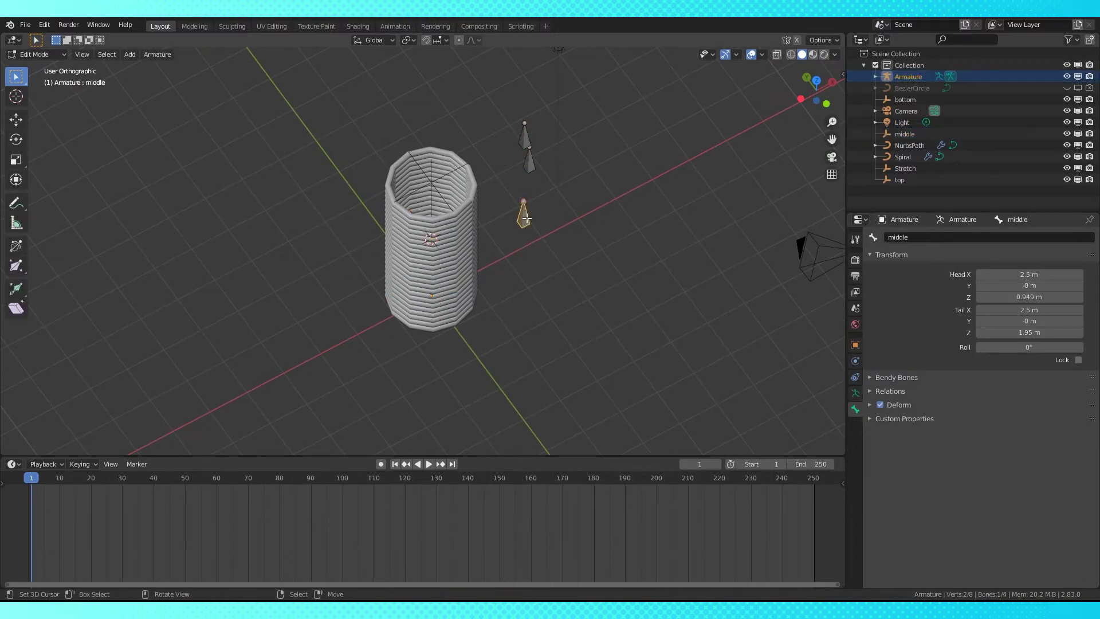
key(shift+s)
click(530, 150)
shift+middle_drag(450, 206, 464, 275)
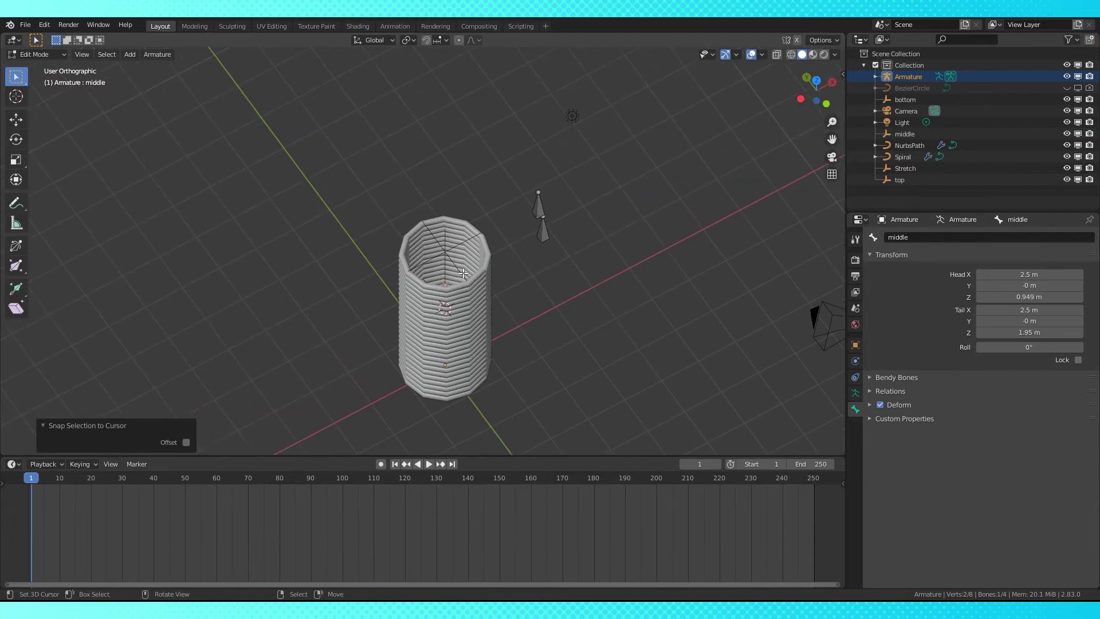
key(Tab)
Snap the 3D cursor to the Stretch empty and snap the armature's top bone to the cursor
right_click(444, 250)
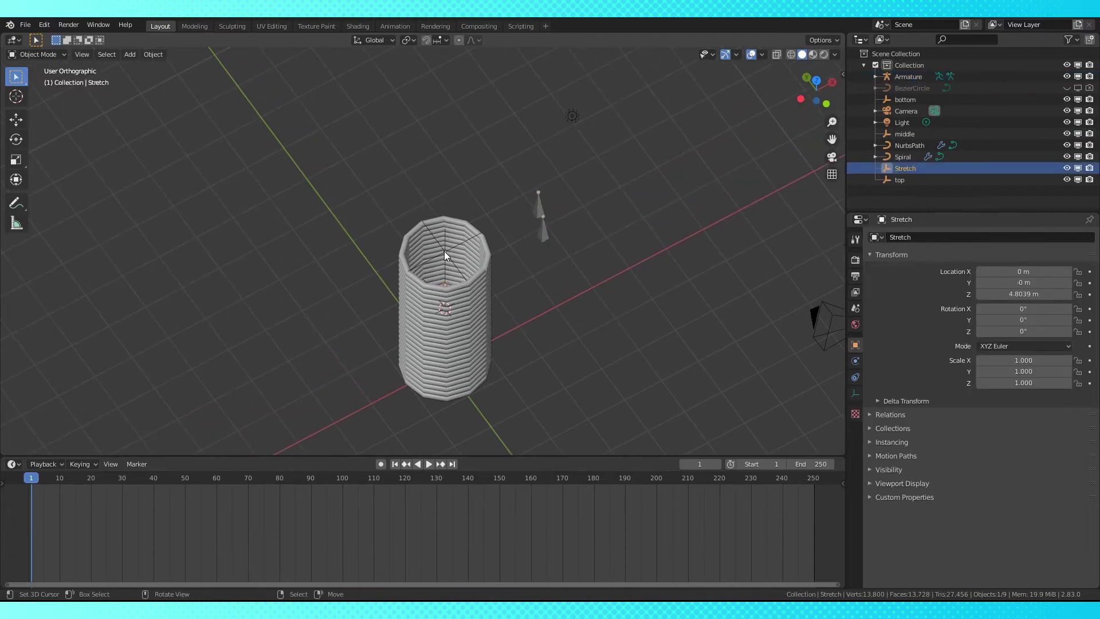
key(shift+s)
click(448, 313)
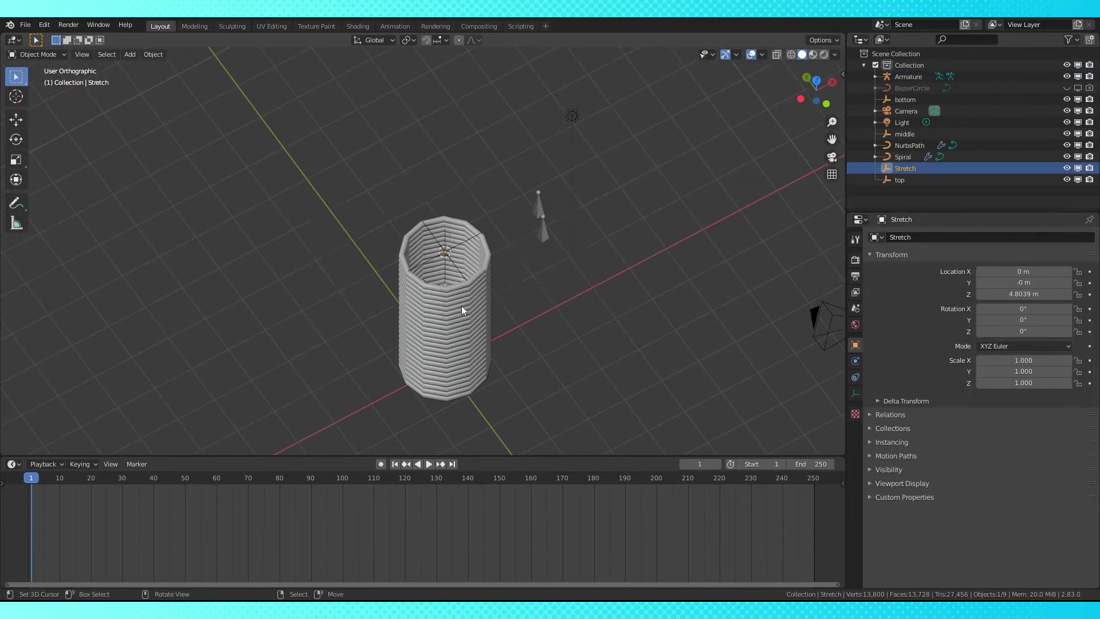
right_click(546, 234)
key(Tab)
right_click(545, 231)
key(shift+s)
click(545, 166)
Snap the stretch bone to the 3D cursor as well and leave Edit Mode
right_click(540, 209)
key(shift+s)
click(540, 144)
alt+middle_drag(583, 277, 550, 260)
key(Tab)
Add a Curve modifier to the spiral with NurbsPath as its object, and choose the deformation axis that keeps the coil upright
right_click(505, 267)
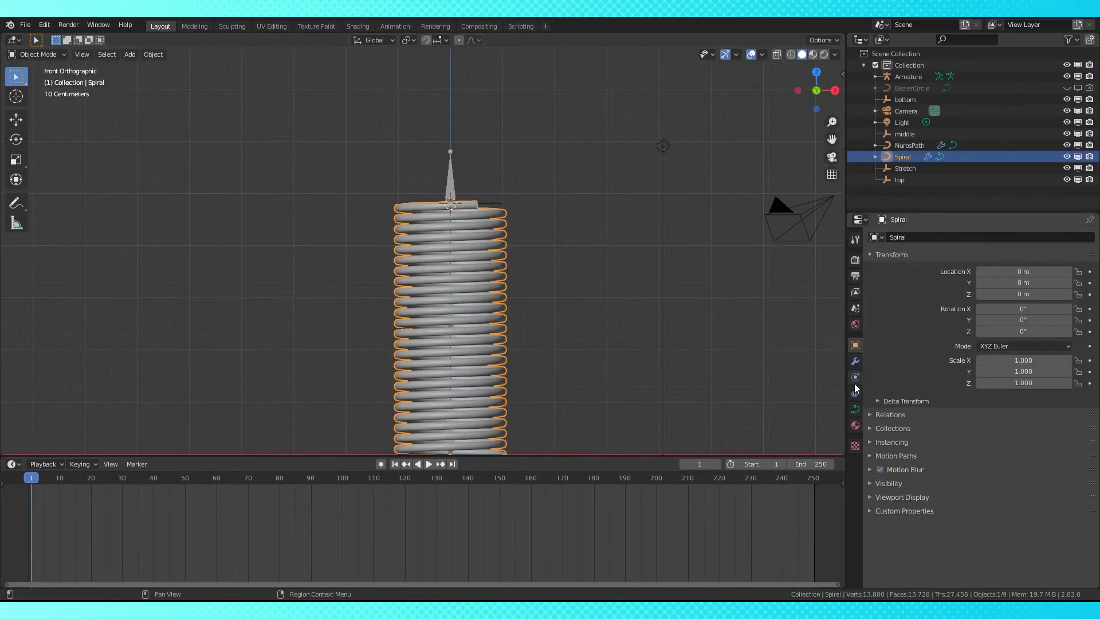
click(855, 361)
click(993, 236)
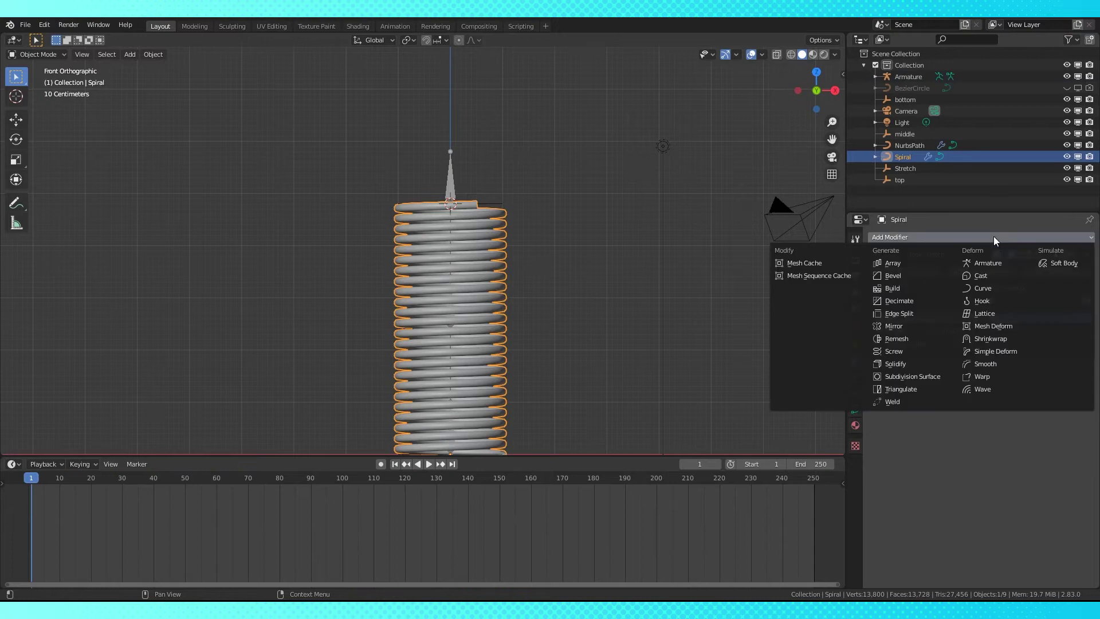
click(987, 280)
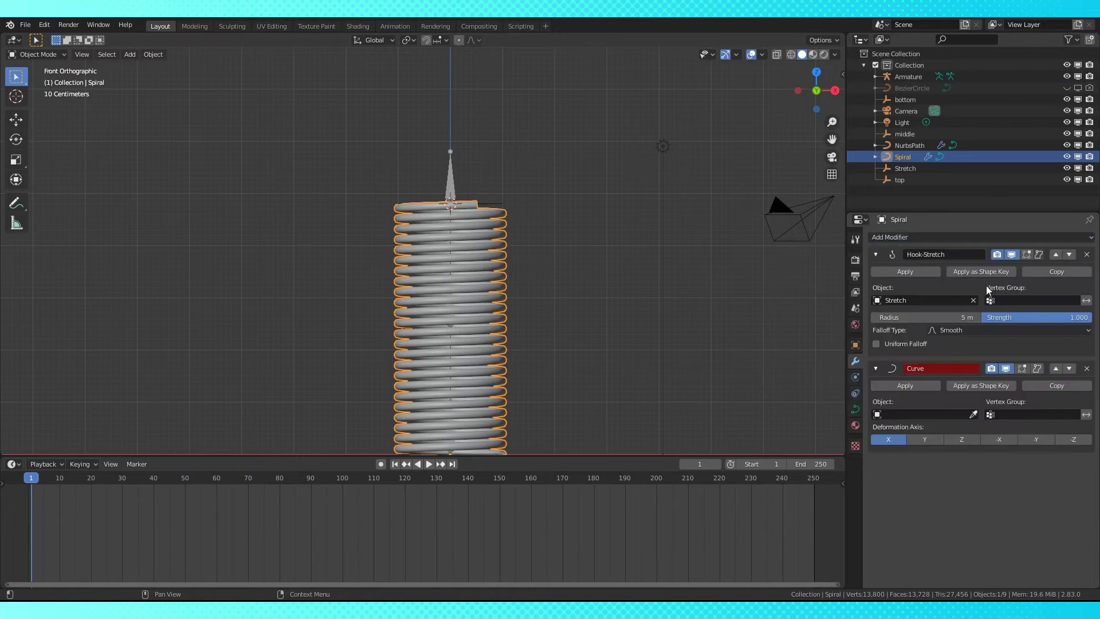
click(954, 415)
click(901, 440)
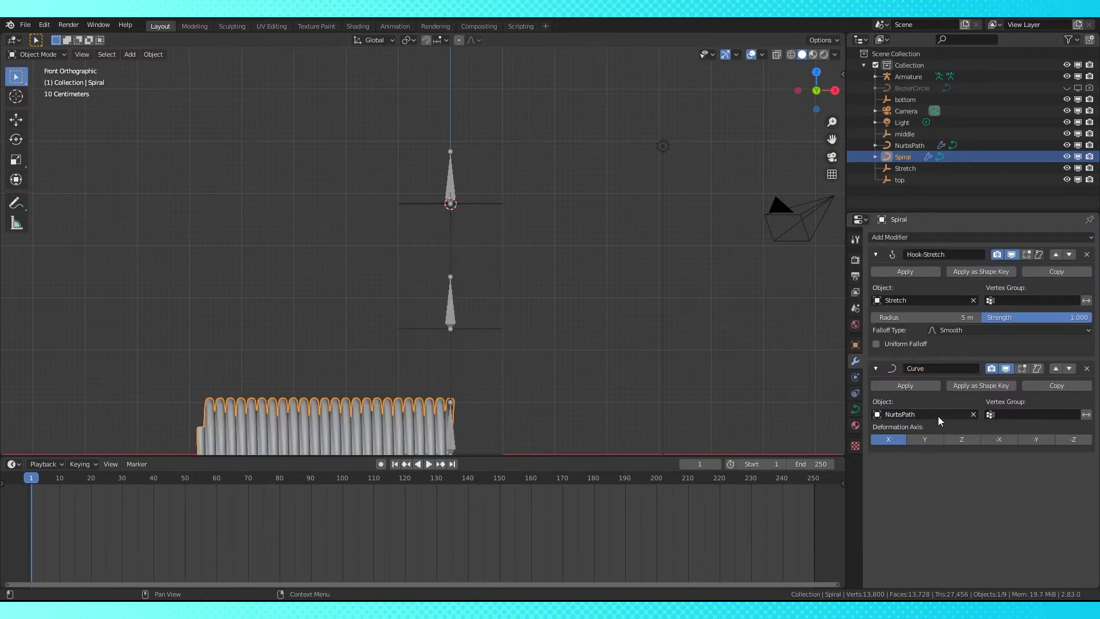
click(923, 439)
shift+middle_drag(535, 317, 549, 334)
scroll(590, 296, down, 2)
scroll(590, 296, up, 2)
middle_drag(504, 217, 521, 252)
Add a Child Of constraint to the top empty targeting the Armature's top bone, and set its inverse
click(491, 229)
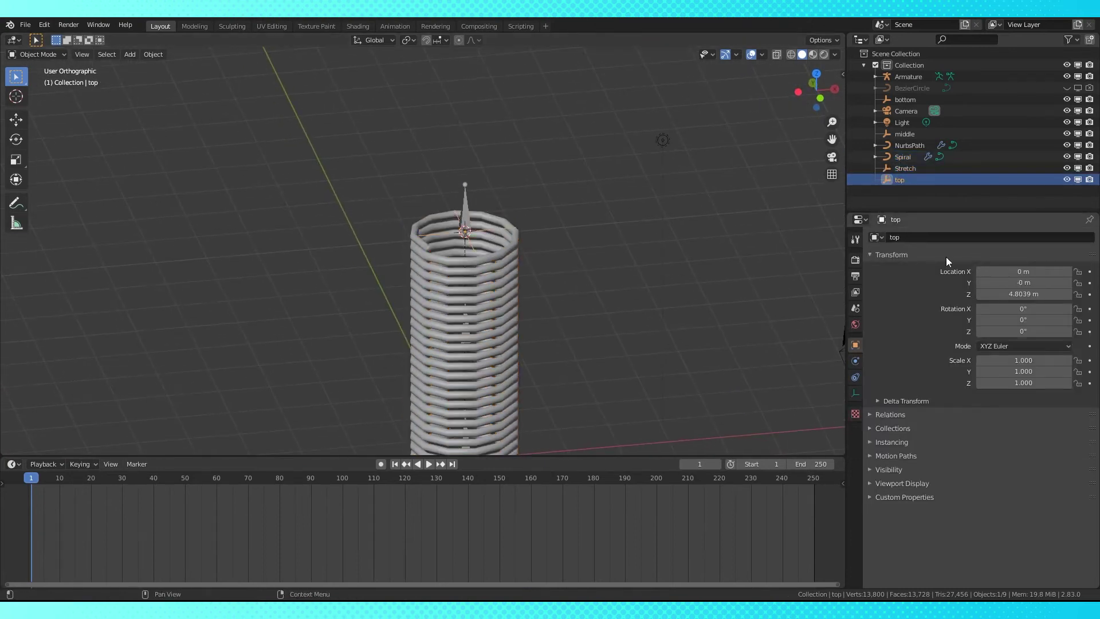
click(855, 377)
click(994, 241)
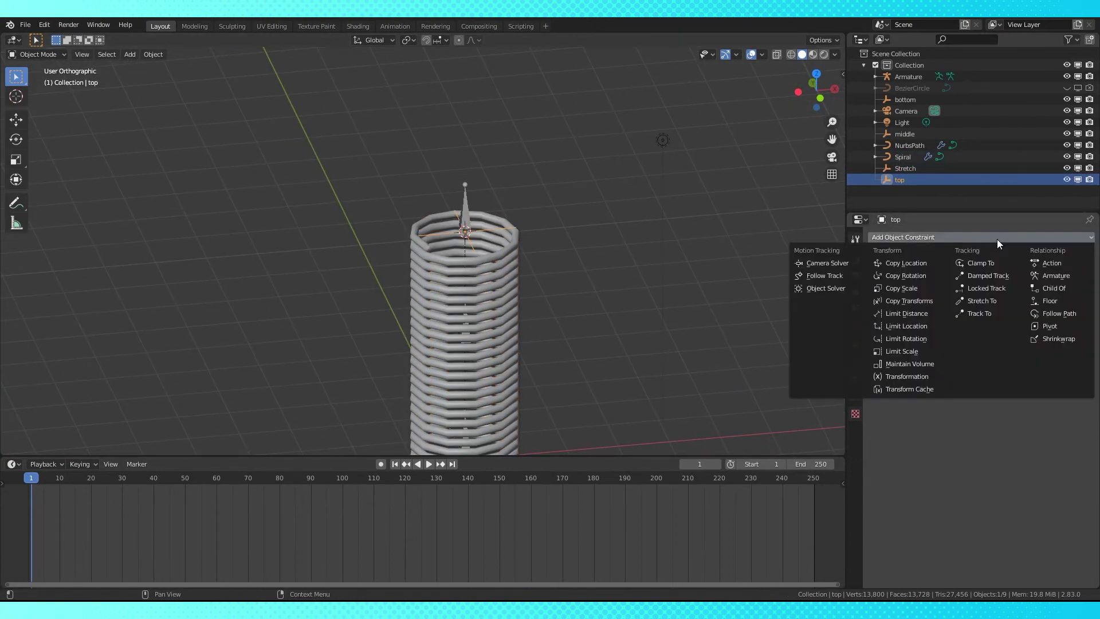
click(1054, 287)
click(974, 276)
click(951, 290)
click(948, 292)
click(938, 344)
click(916, 362)
Add a Child Of constraint to the middle empty targeting the Armature's middle bone
shift+middle_drag(497, 370, 492, 281)
right_click(458, 246)
right_click(459, 245)
right_click(459, 244)
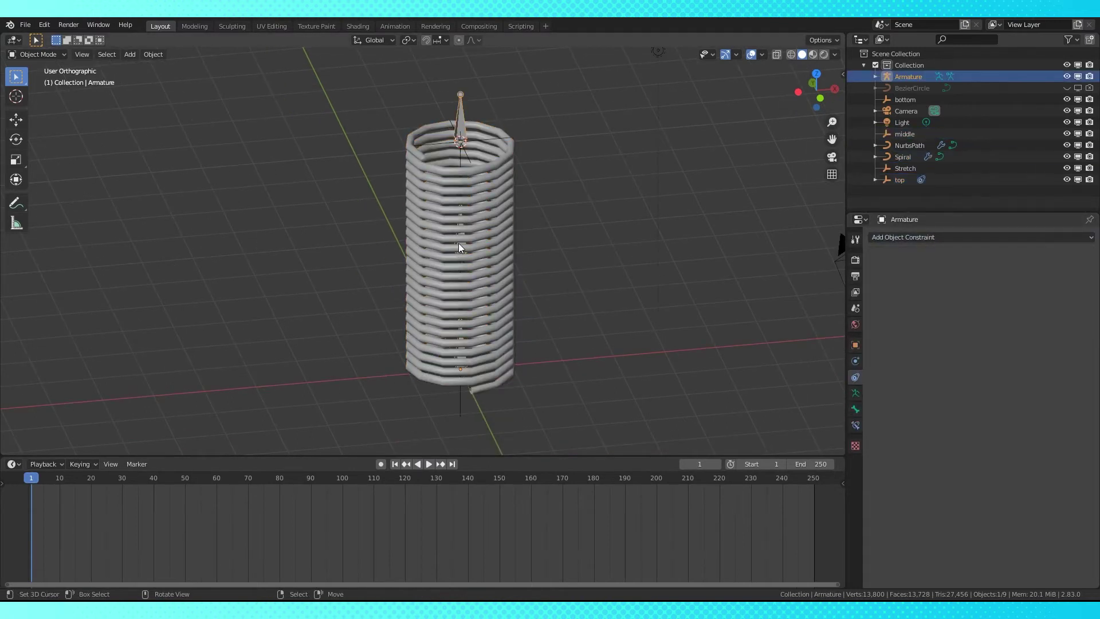
middle_drag(458, 244, 474, 280)
right_click(474, 240)
click(994, 238)
click(1054, 288)
click(996, 277)
click(954, 290)
click(948, 292)
click(940, 320)
Add a Child Of constraint to the bottom empty targeting the Armature's bottom bone, and set its inverse
click(1064, 290)
click(997, 276)
click(957, 292)
click(948, 292)
click(942, 308)
click(919, 361)
Give the Stretch empty a Child Of constraint targeting the Armature's stretch bone, and set its inverse
middle_drag(494, 140, 501, 180)
right_click(476, 203)
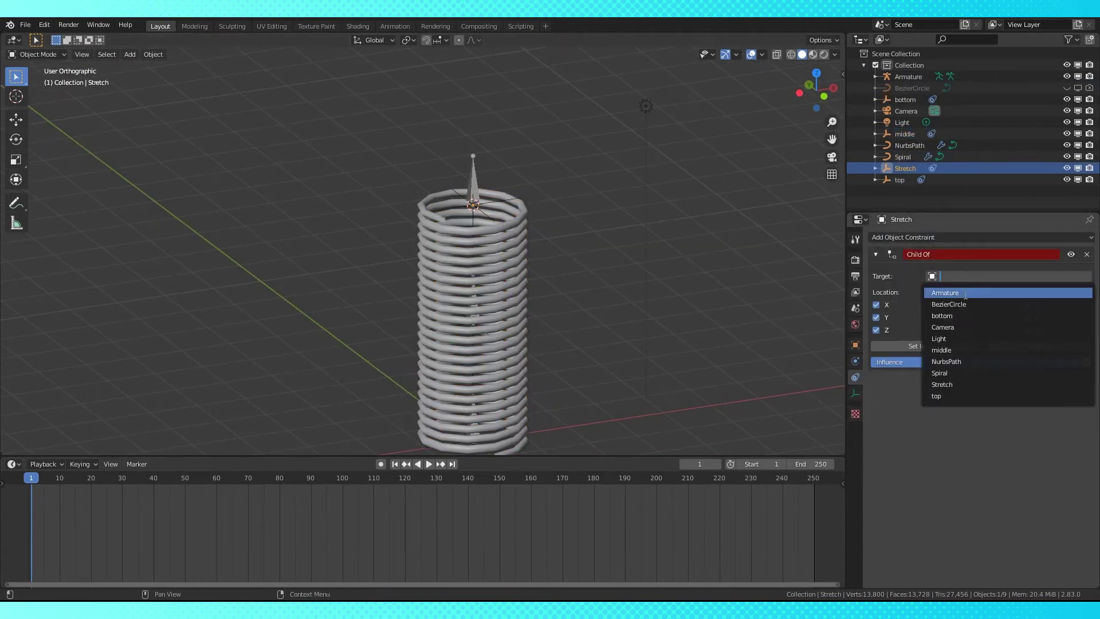
click(965, 294)
click(962, 292)
click(942, 331)
click(921, 362)
Add a Child Of constraint to the spiral targeting the Armature's bottom bone, set its inverse and disable its X, Y and Z rotation
key(KP_1)
scroll(582, 252, down, 1)
shift+middle_drag(578, 261, 582, 218)
click(495, 222)
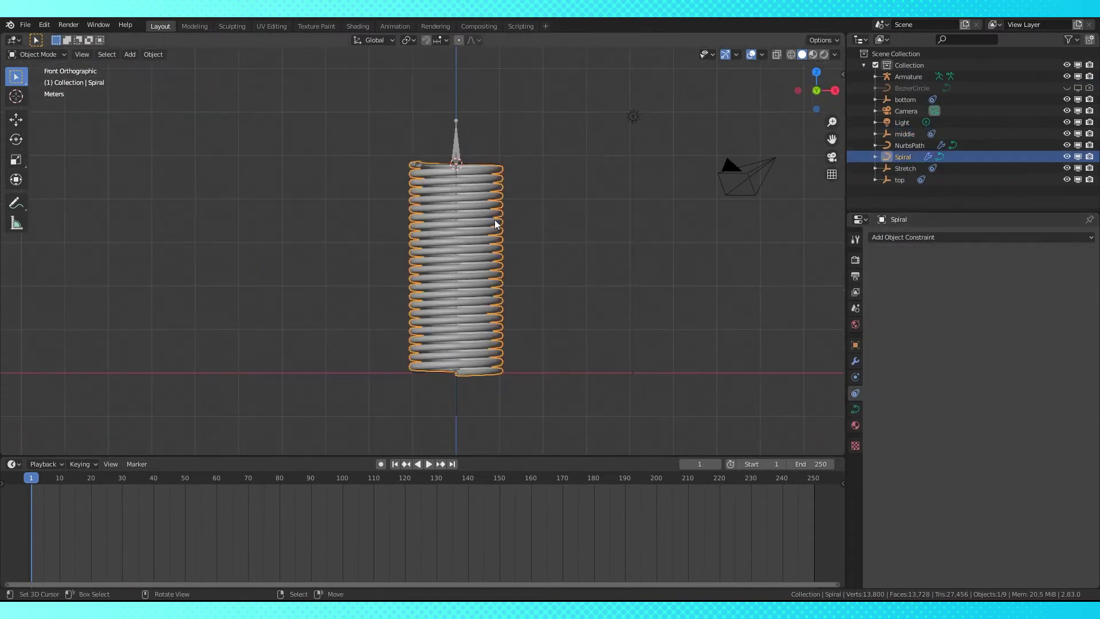
click(950, 239)
click(1063, 288)
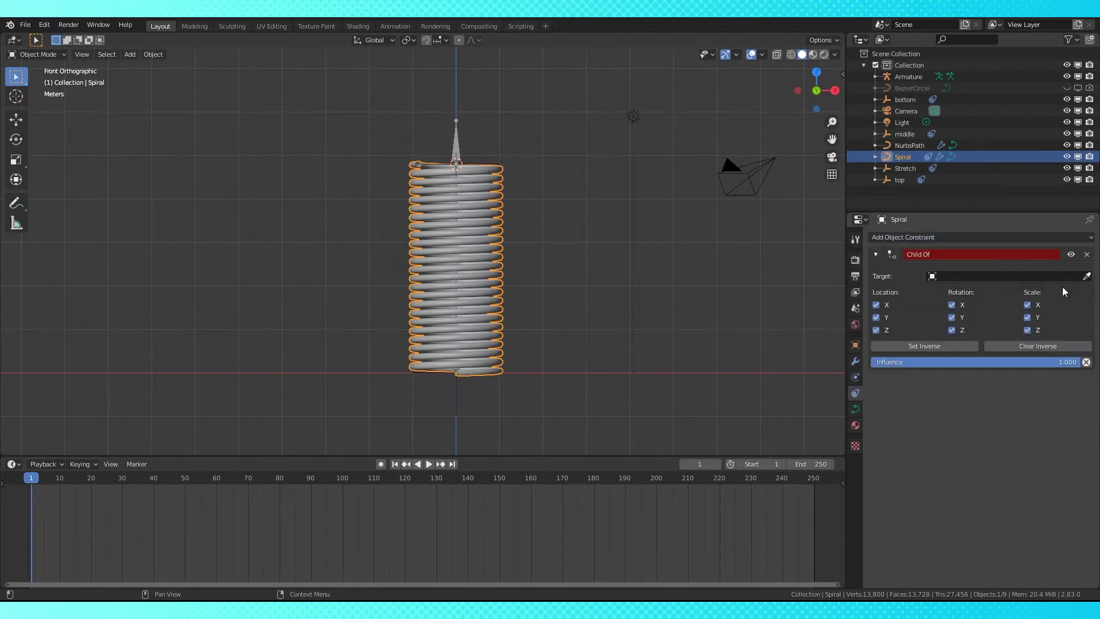
click(970, 278)
click(969, 291)
click(959, 294)
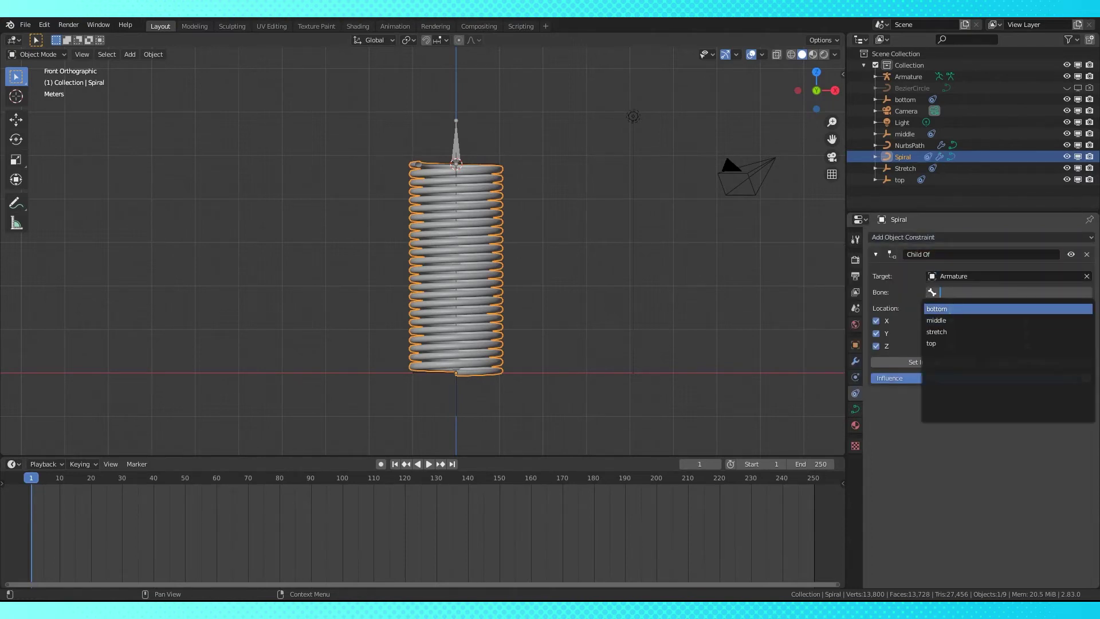
click(940, 309)
click(930, 361)
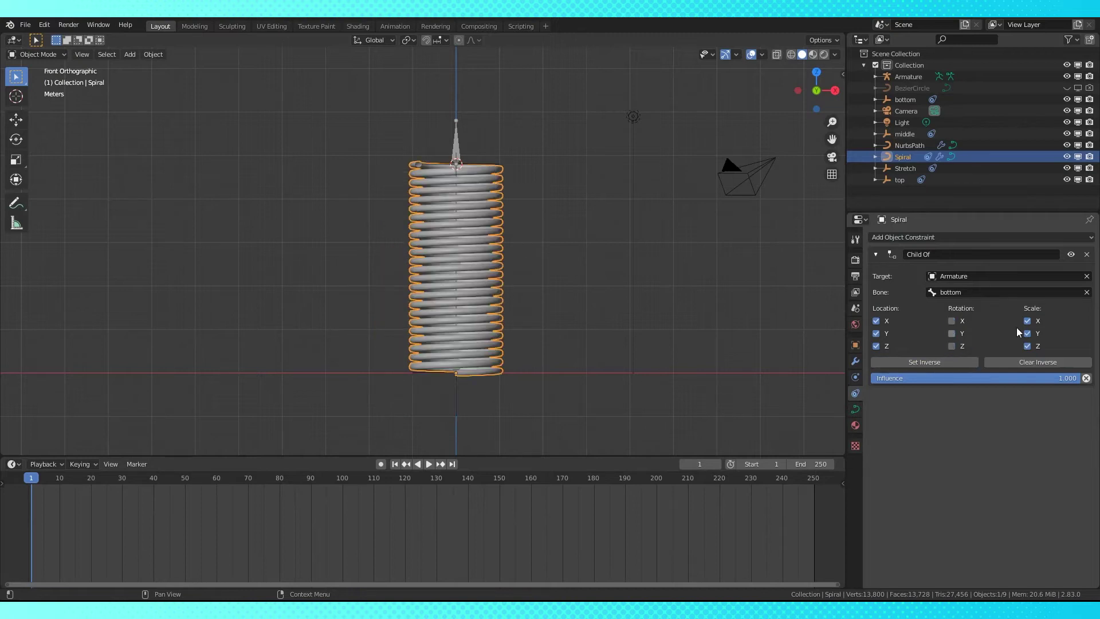
Add a Child Of constraint to NurbsPath targeting a bone of the Armature, and set its inverse
click(911, 145)
click(969, 238)
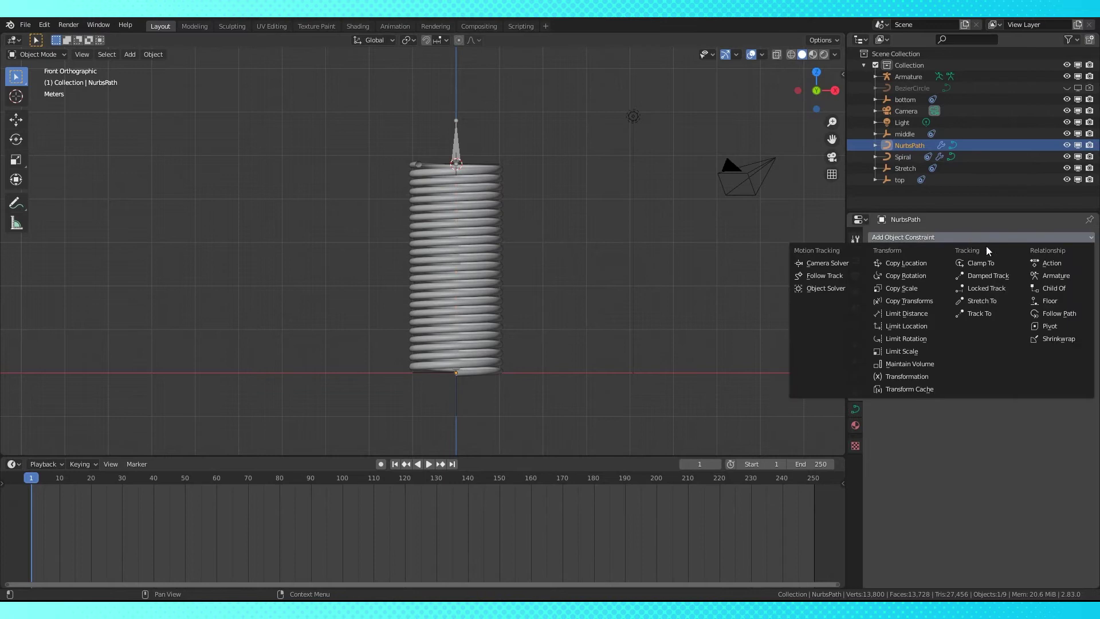
click(1054, 284)
click(1001, 277)
click(974, 298)
click(970, 292)
click(945, 317)
click(920, 362)
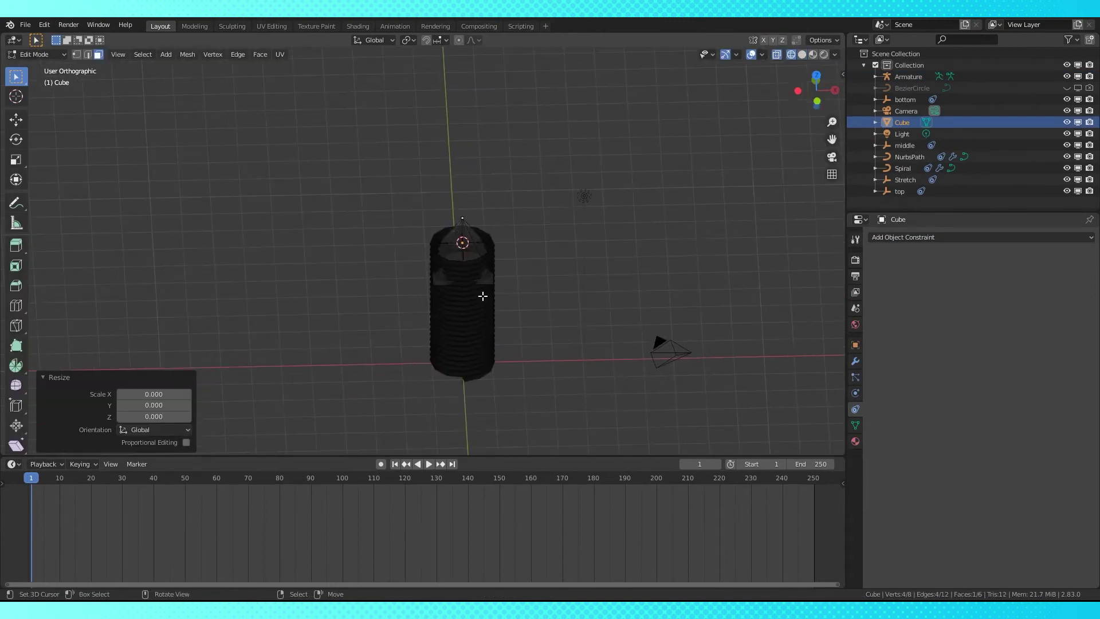
Inset the selected base face of the cube's pointed shape and extrude it to form an arrow shaft
key(i)
click(669, 286)
key(KP_1)
key(e)
click(668, 277)
Scale the whole arrow mesh and move it along the Z axis
key(Tab)
key(Tab)
key(a)
key(s)
key(g)
key(z)
click(548, 200)
Rotate the arrow mesh 90 degrees and shift it along the Y axis
key(r)
key(9)
key(0)
key(Return)
key(g)
key(y)
click(544, 204)
Rename the cube to Arrow and hide it in the viewport and in renders
double_click(903, 123)
text(Arrow)
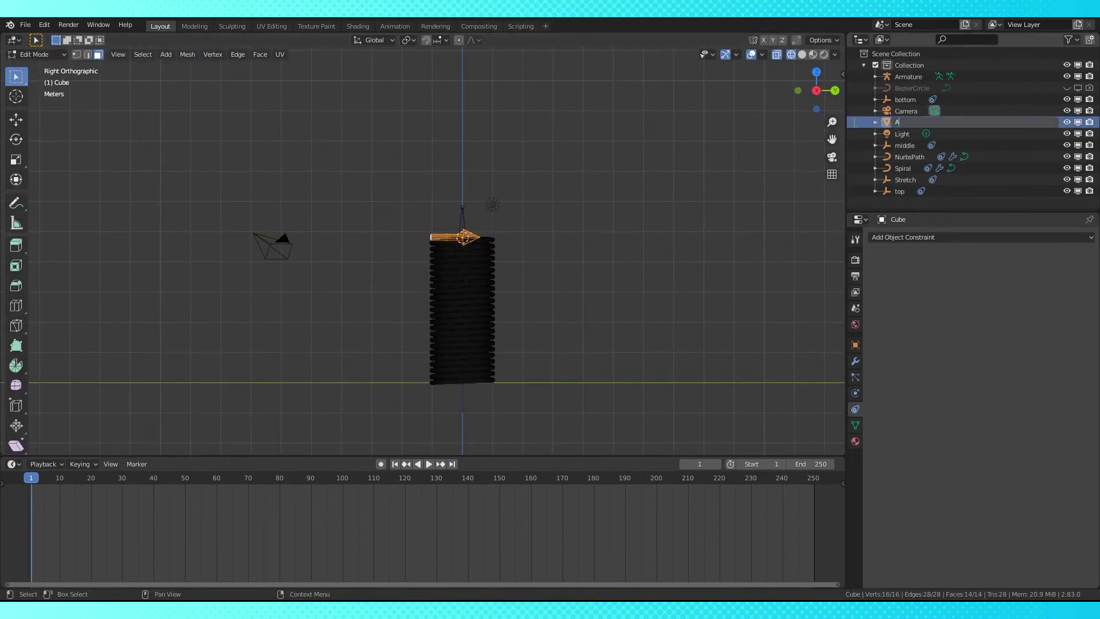
key(Return)
click(1067, 88)
click(1090, 88)
Select the Armature and switch it to Pose Mode
middle_drag(608, 202, 640, 201)
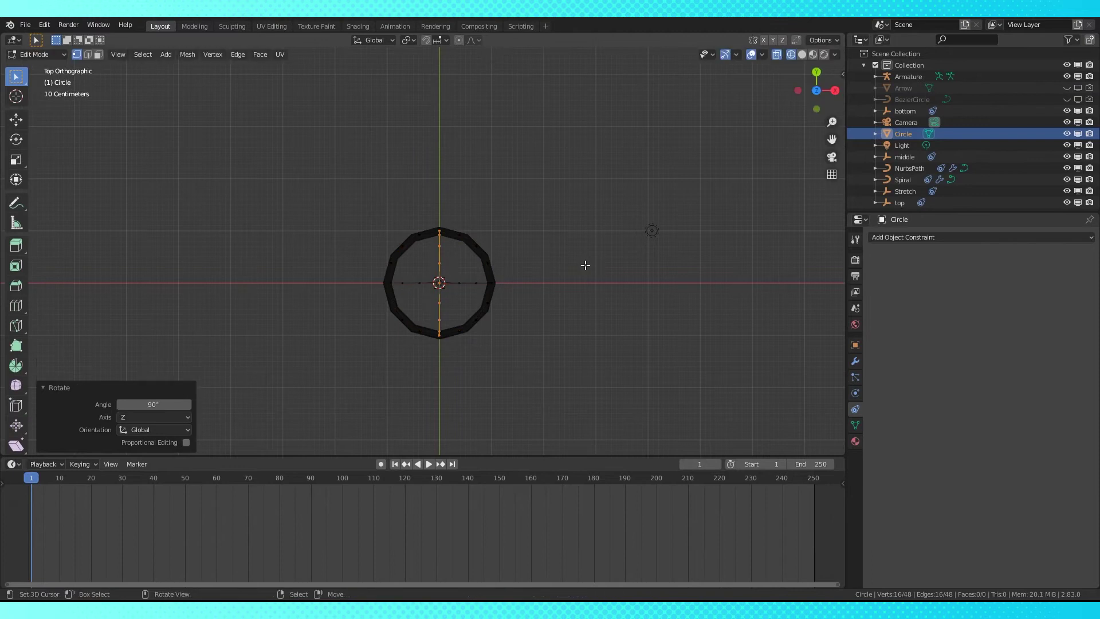
click(458, 219)
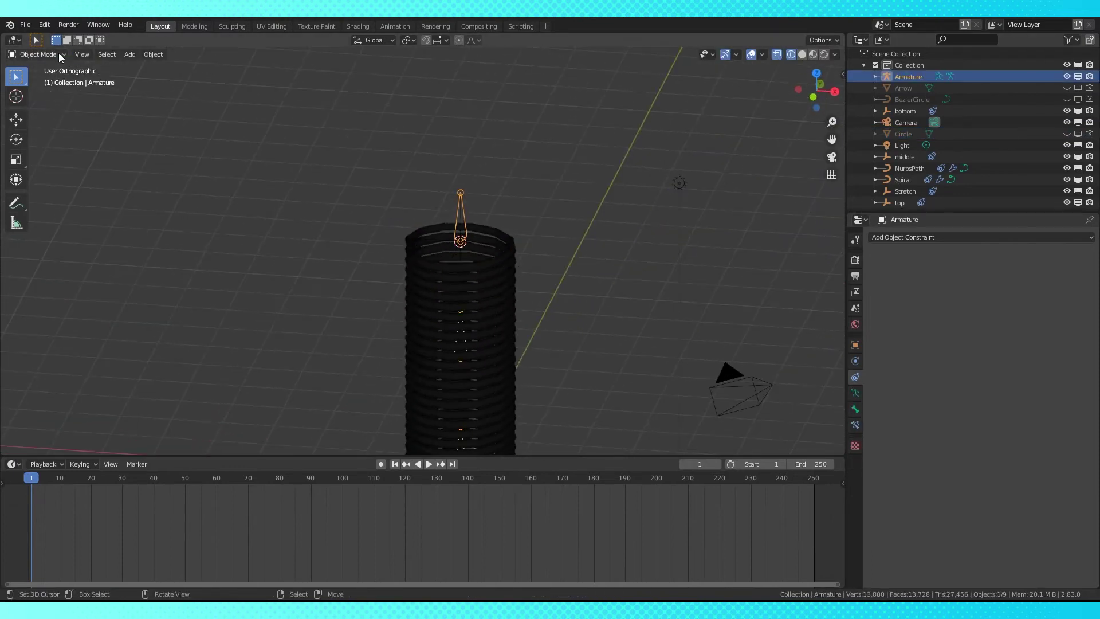
click(38, 54)
click(34, 92)
scroll(931, 203, down, 1)
shift+middle_drag(506, 280, 508, 216)
Assign the Arrow object as the custom shape of the stretch bone
click(855, 409)
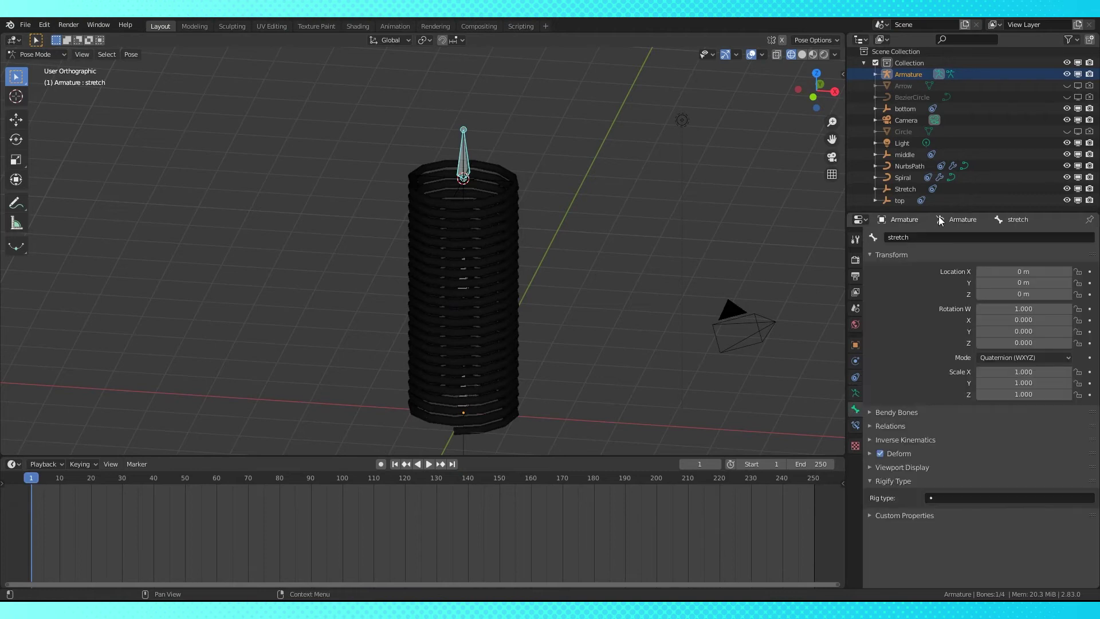
click(1028, 471)
click(998, 496)
Assign the Circle object as the custom shape of the top, middle and bottom bones
click(465, 149)
click(1001, 468)
click(998, 540)
right_click(467, 286)
click(1025, 469)
click(1004, 540)
right_click(475, 409)
click(1025, 468)
click(1004, 538)
Set the custom shape scale of the bottom, middle and top bones to 0.5
click(1022, 485)
click(473, 290)
right_click(503, 155)
key(ctrl+v)
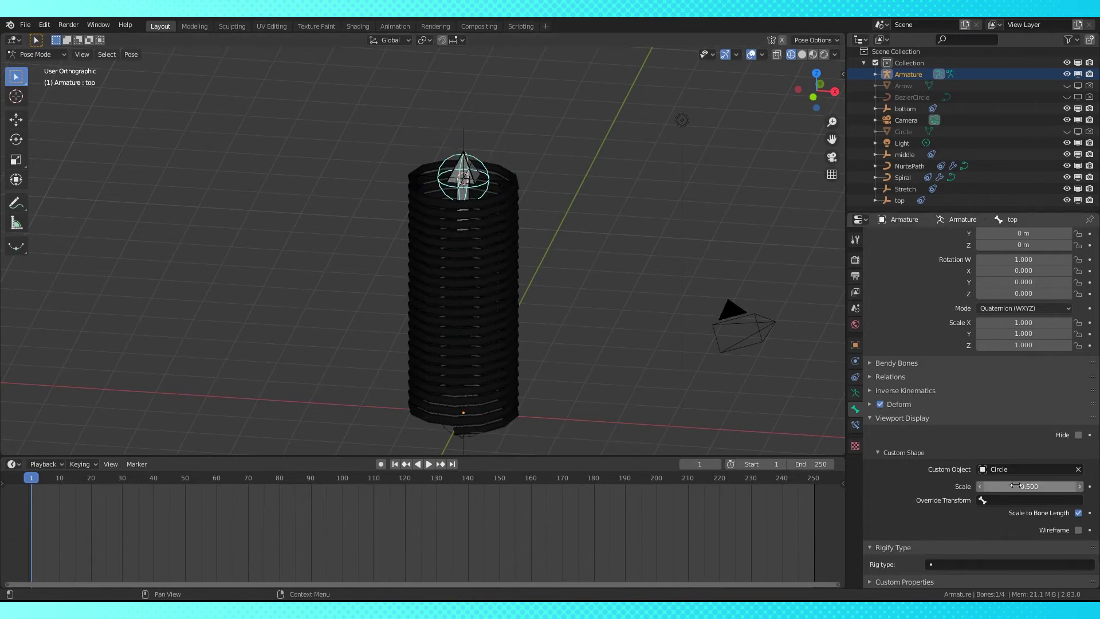
Enable Names and In Front in the armature's viewport display settings
click(856, 393)
click(870, 396)
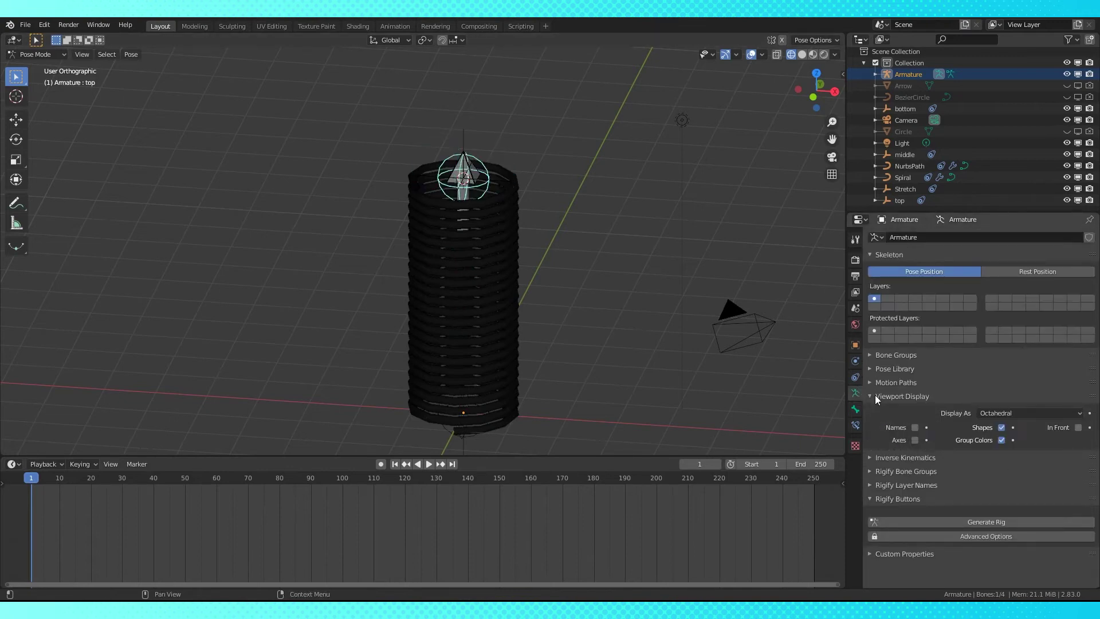
middle_drag(589, 264, 600, 245)
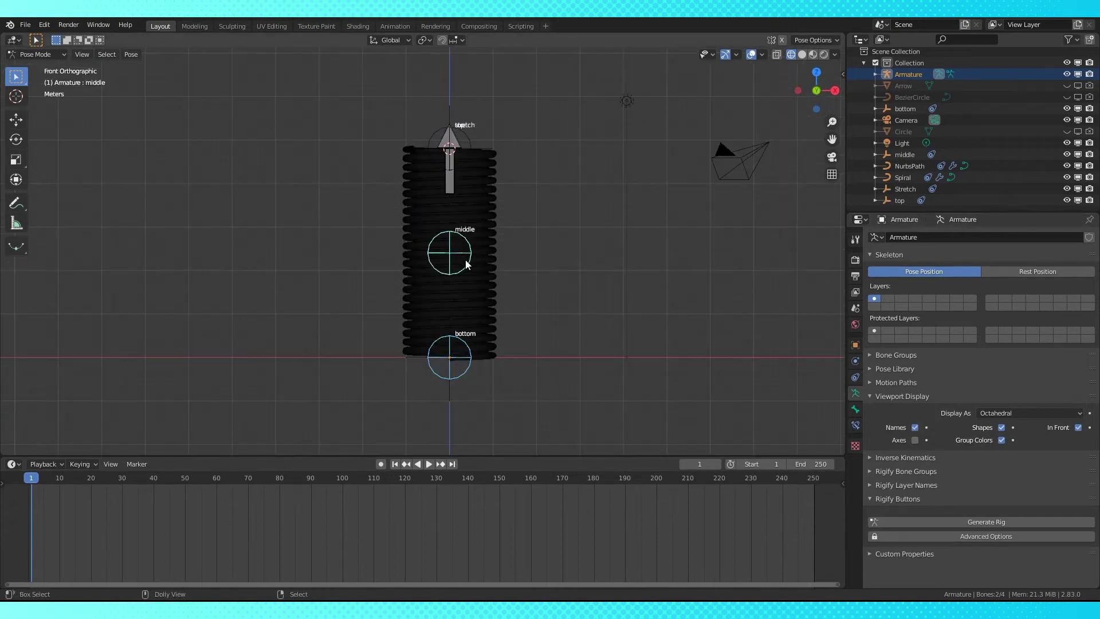
Add a Child Of constraint to the middle bone targeting the bottom bone, and set its inverse
key(ctrl+shift+c)
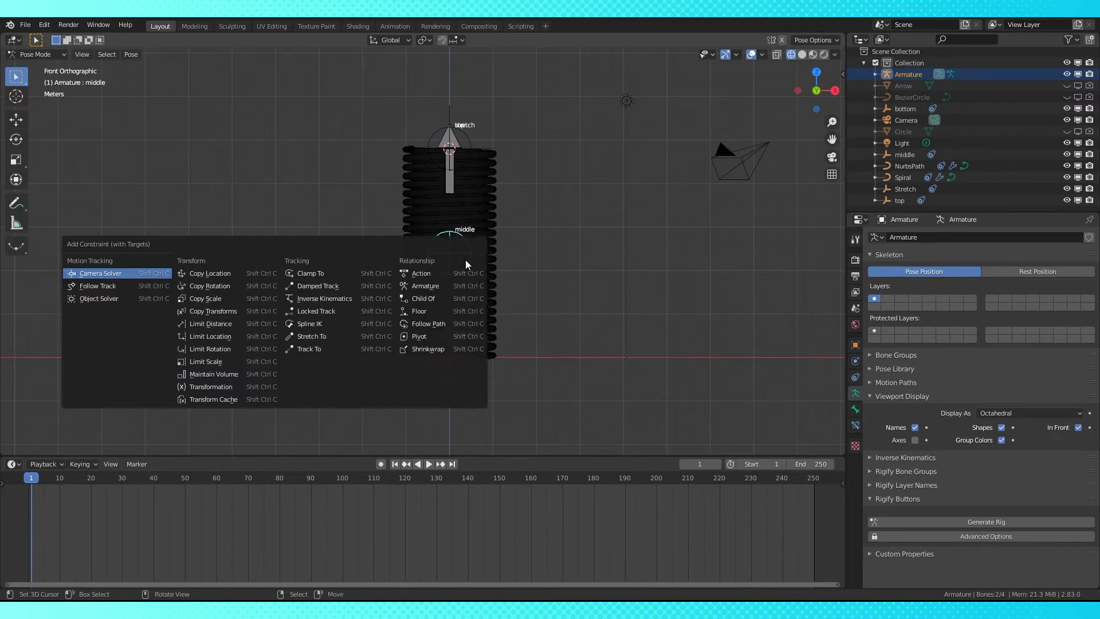
click(435, 298)
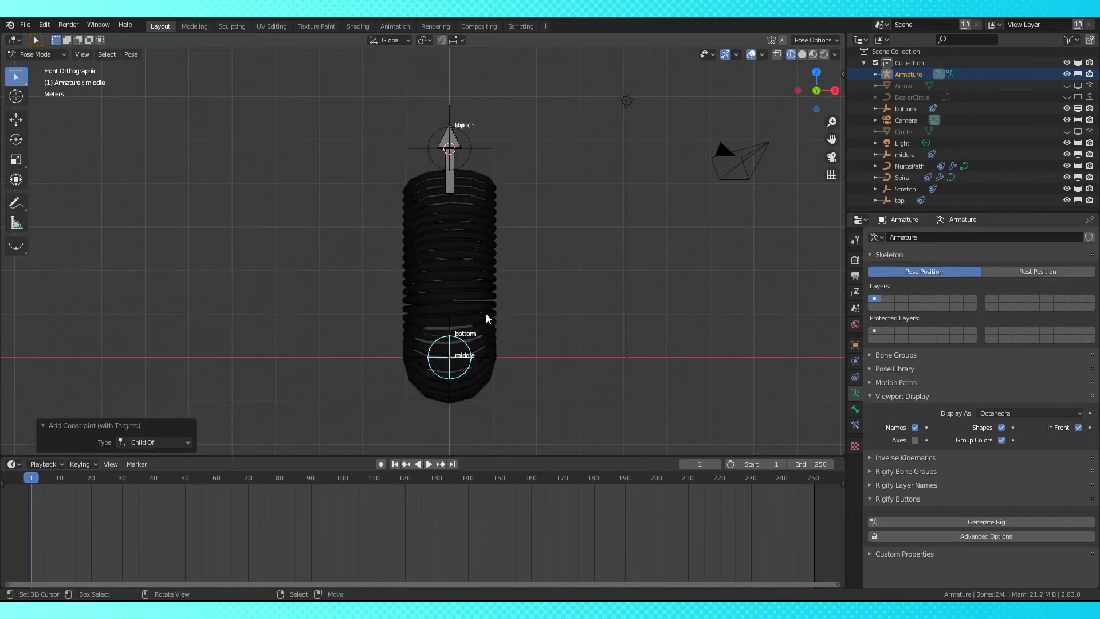
click(856, 427)
click(935, 361)
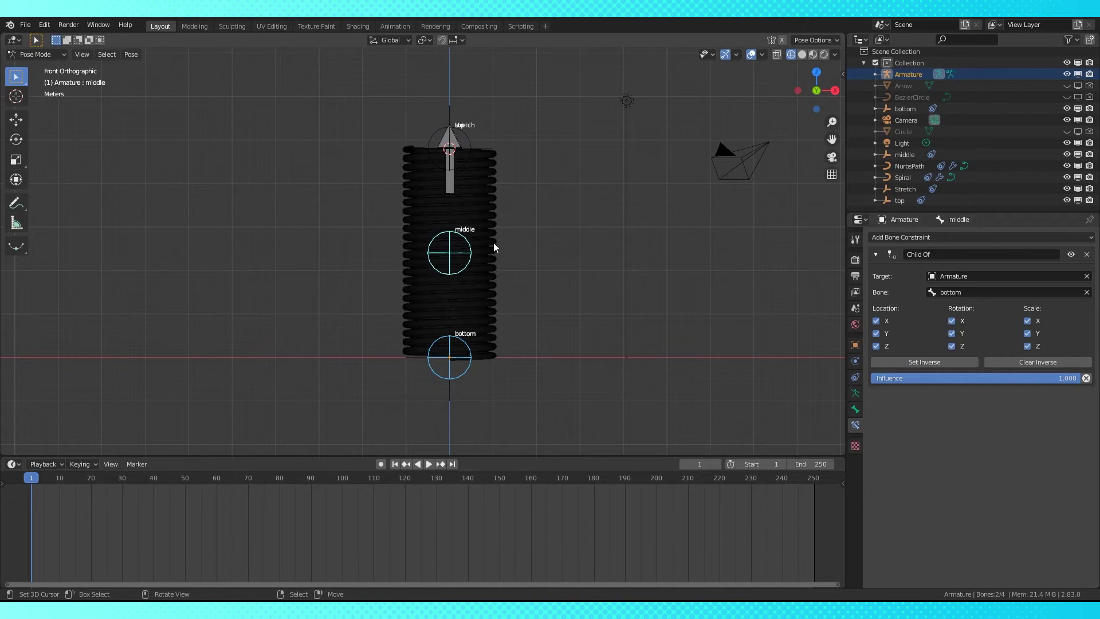
Give the top bone a Child Of constraint targeting the bottom bone, and set its inverse
right_click(471, 355)
shift+right_click(473, 156)
key(ctrl+shift+c)
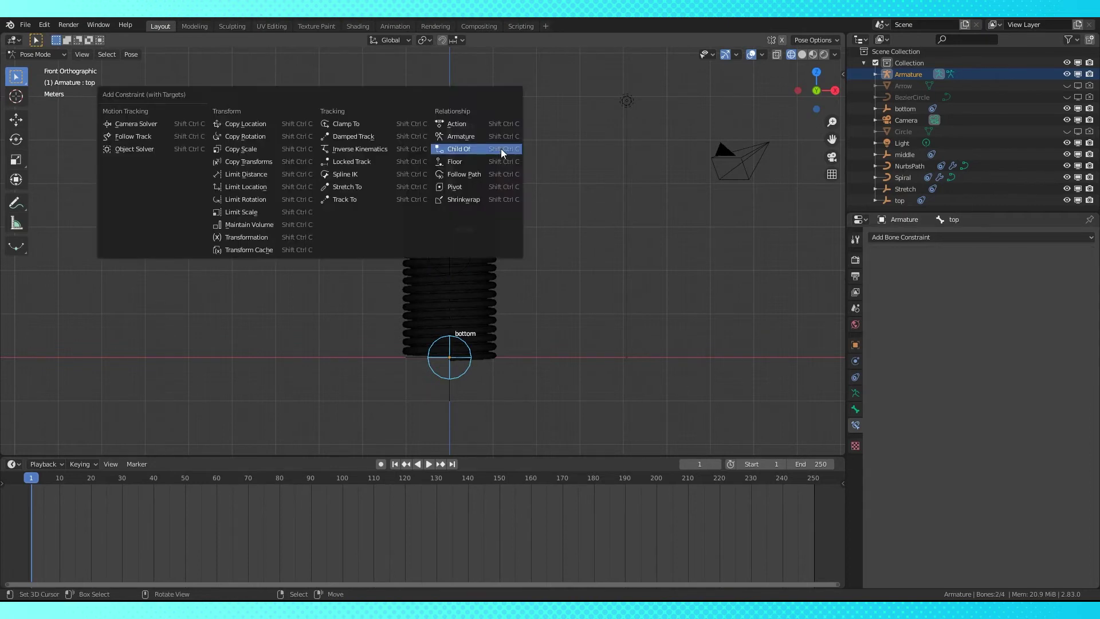
click(501, 150)
click(924, 362)
Add a Child Of constraint to the stretch bone targeting the bottom bone, set its inverse and disable all its rotation and scale axes
scroll(595, 223, up, 1)
middle_drag(594, 222, 599, 250)
right_click(470, 355)
shift+right_click(456, 176)
key(ctrl+shift+c)
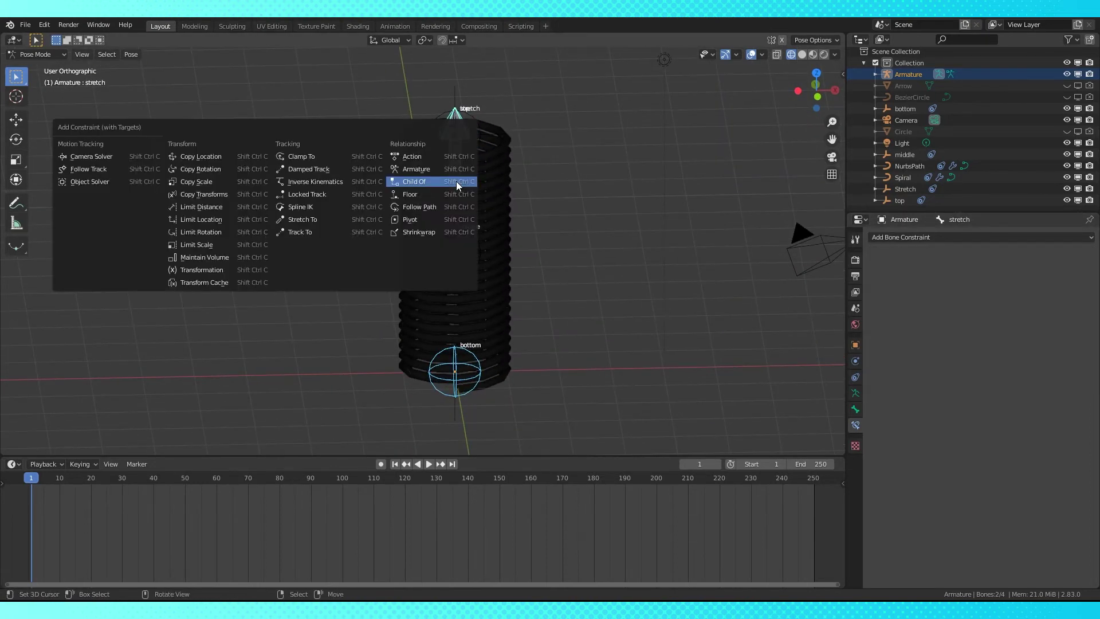
click(457, 181)
click(940, 361)
drag(1027, 321, 1028, 347)
drag(952, 346, 952, 321)
Return to Object Mode and hide the top, NurbsPath, middle, bottom and Stretch objects in the viewport
scroll(637, 237, down, 1)
middle_drag(637, 237, 645, 231)
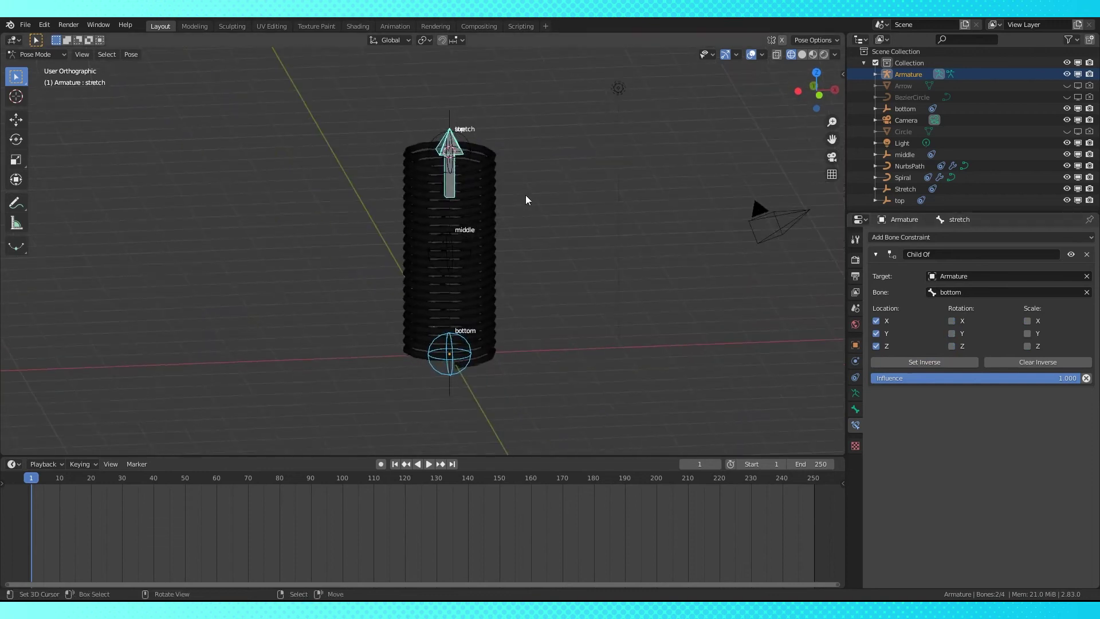
right_click(451, 122)
click(60, 55)
click(59, 70)
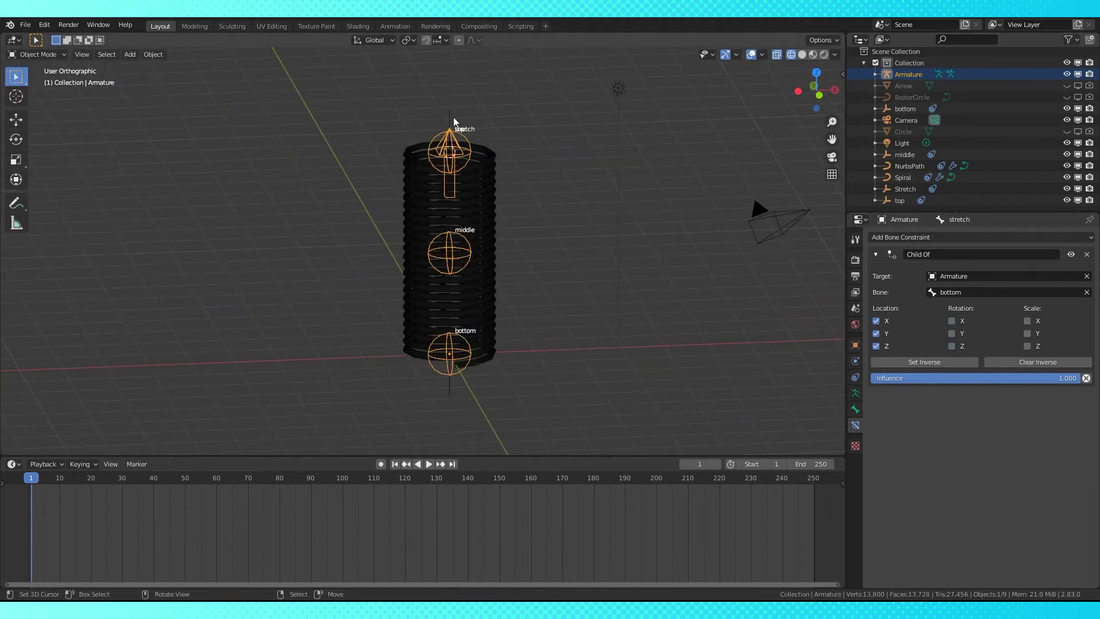
right_click(451, 119)
click(856, 378)
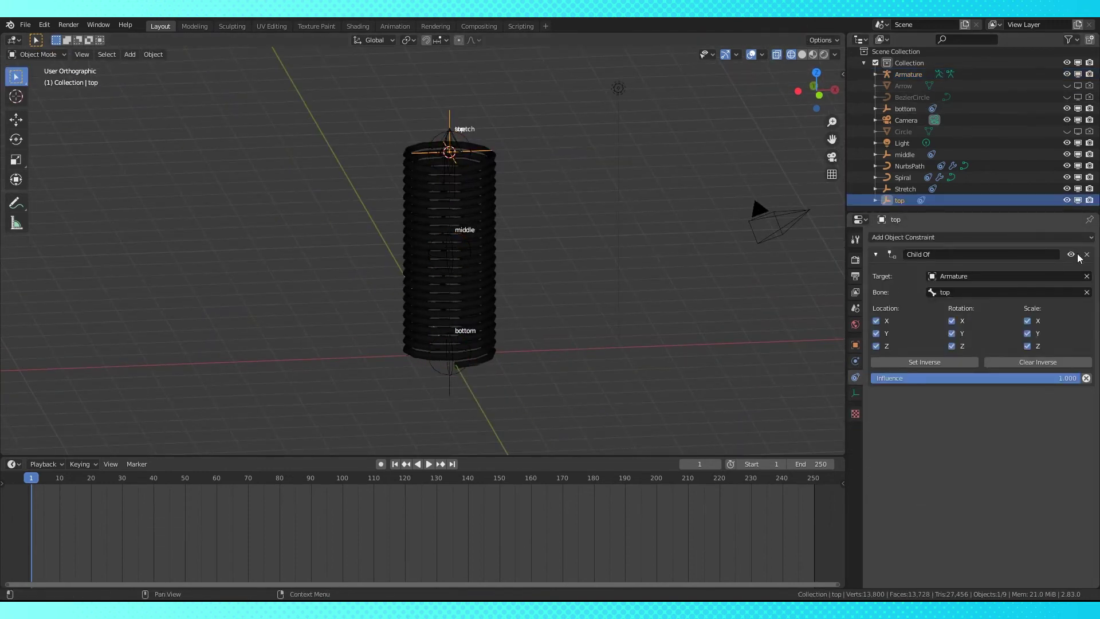
click(1067, 200)
click(1067, 166)
click(1067, 154)
click(1067, 109)
click(1067, 189)
Switch the armature back to Pose Mode and try moving the bottom bone in the front view
right_click(471, 138)
click(37, 54)
click(44, 93)
right_click(450, 358)
key(KP_1)
key(g)
right_click(564, 292)
scroll(602, 250, down, 4)
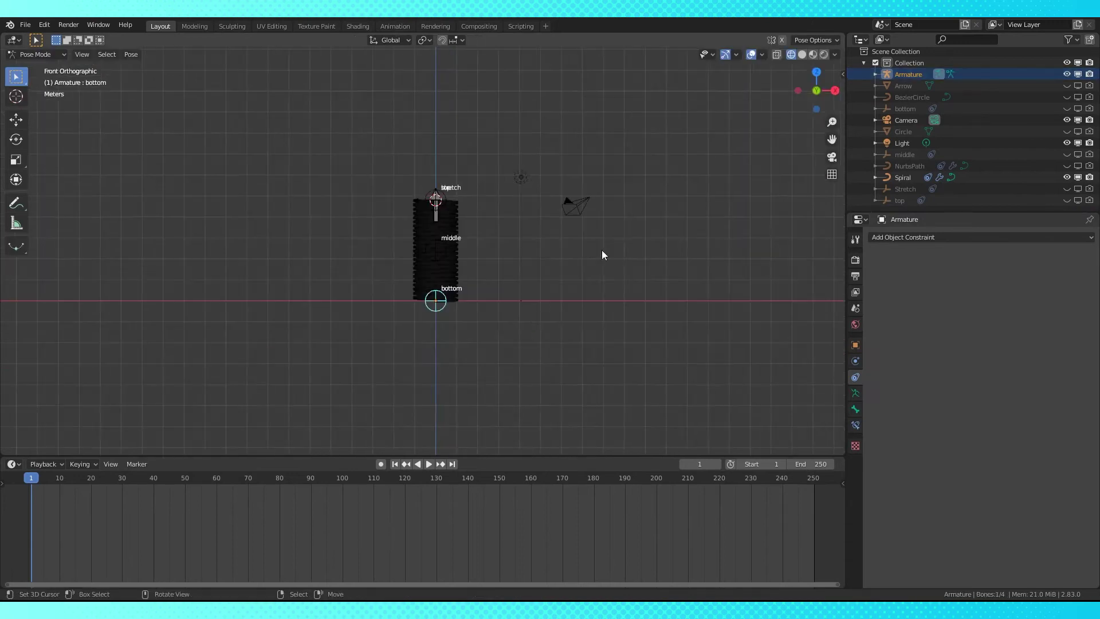
Rotate the bottom bone by about -60 degrees in the front view to tilt the whole spring
key(r)
click(446, 245)
key(g)
right_click(414, 206)
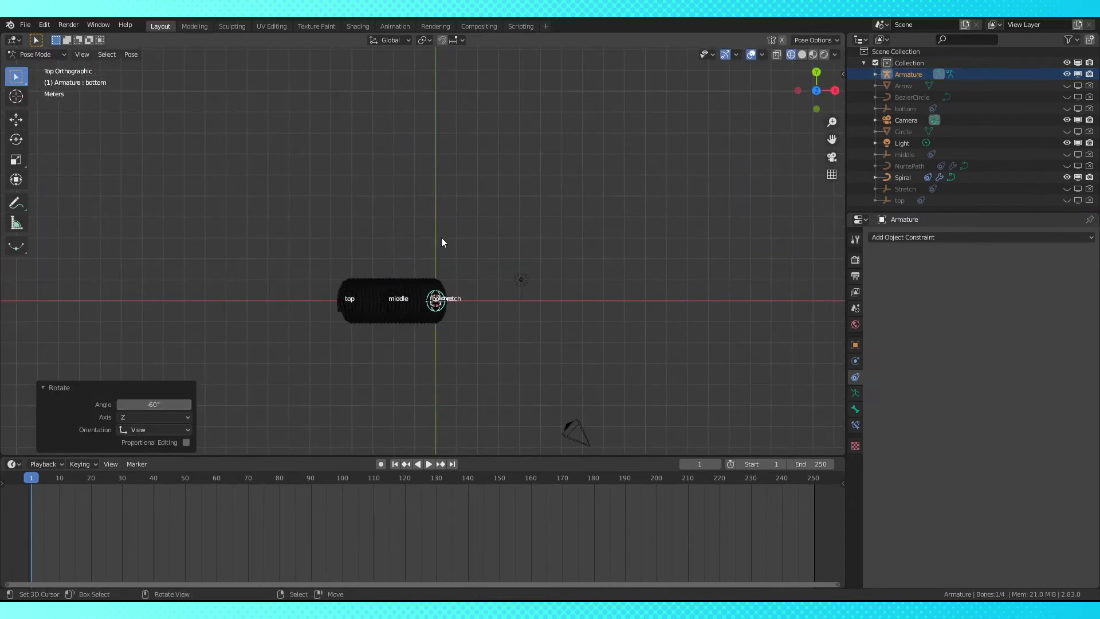
Pull the top and middle bones away from the bottom bone to bend the spring
right_click(342, 250)
key(g)
click(351, 237)
key(KP_7)
key(g)
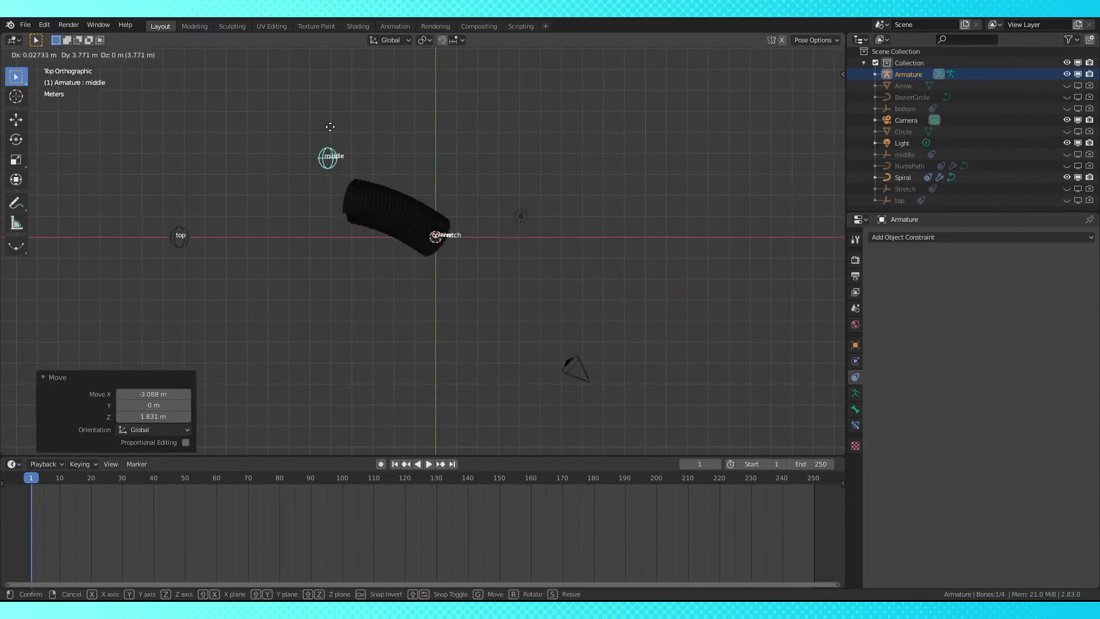
click(333, 122)
Lock the stretch bone's X and Z location and raise it to stretch the spring
key(KP_1)
shift+middle_drag(318, 91, 415, 269)
right_click(532, 293)
key(n)
click(820, 98)
click(819, 120)
key(g)
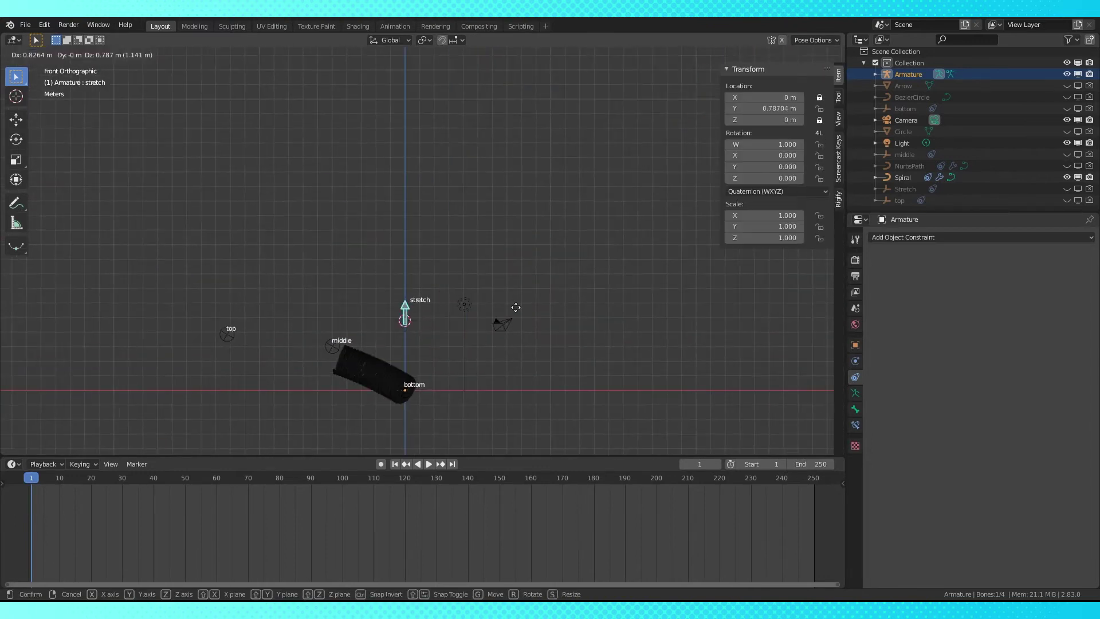
click(510, 177)
Move the top and middle bones to the opposite side of the X axis in the top view
key(KP_7)
right_click(286, 258)
key(g)
click(255, 374)
right_click(389, 198)
key(g)
click(370, 376)
Raise the stretch bone further to lengthen the spring
middle_drag(428, 308, 444, 226)
right_click(445, 181)
key(g)
click(450, 135)
Swing the middle and top bones over to the other side of the bottom bone in the front view
key(KP_1)
right_click(372, 329)
key(g)
click(419, 264)
right_click(273, 317)
key(g)
click(636, 265)
right_click(419, 264)
key(g)
click(555, 169)
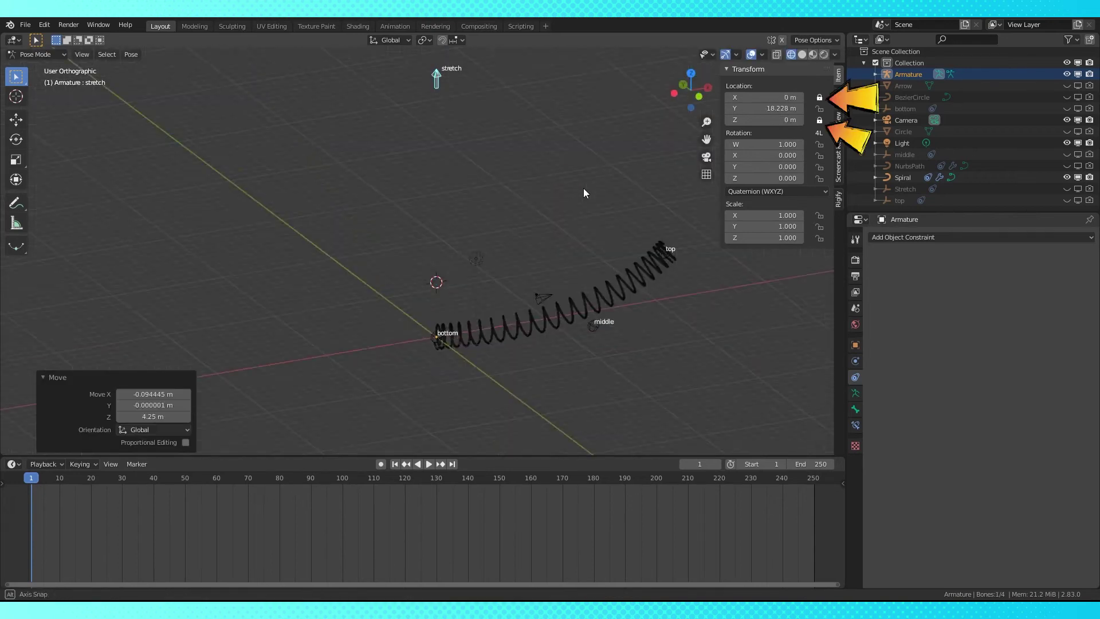
Adjust the stretch bone's height to change the spring's length, and close the transform sidebar
middle_drag(554, 169, 452, 206)
key(g)
click(419, 350)
key(KP_1)
scroll(585, 254, up, 3)
shift+middle_drag(448, 216, 479, 206)
key(g)
click(678, 348)
key(n)
Move the bottom bone along the positive X direction to carry the whole spring with it
shift+middle_drag(678, 348, 636, 375)
right_click(319, 376)
scroll(447, 411, down, 4)
key(g)
click(726, 348)
Lower the stretch bone and draw the middle and top bones closer to the bottom bone
right_drag(638, 137, 639, 190)
right_drag(734, 315, 641, 277)
right_drag(808, 278, 697, 271)
middle_drag(698, 271, 755, 295)
Bring the top bone above the bottom bone, working in the top and front views
key(KP_7)
key(g)
click(599, 226)
key(KP_1)
shift+middle_drag(643, 175, 606, 191)
key(g)
click(664, 174)
Reposition the top and middle bones in the front view to straighten the spring above the bottom bone
right_click(605, 111)
right_click(602, 200)
key(g)
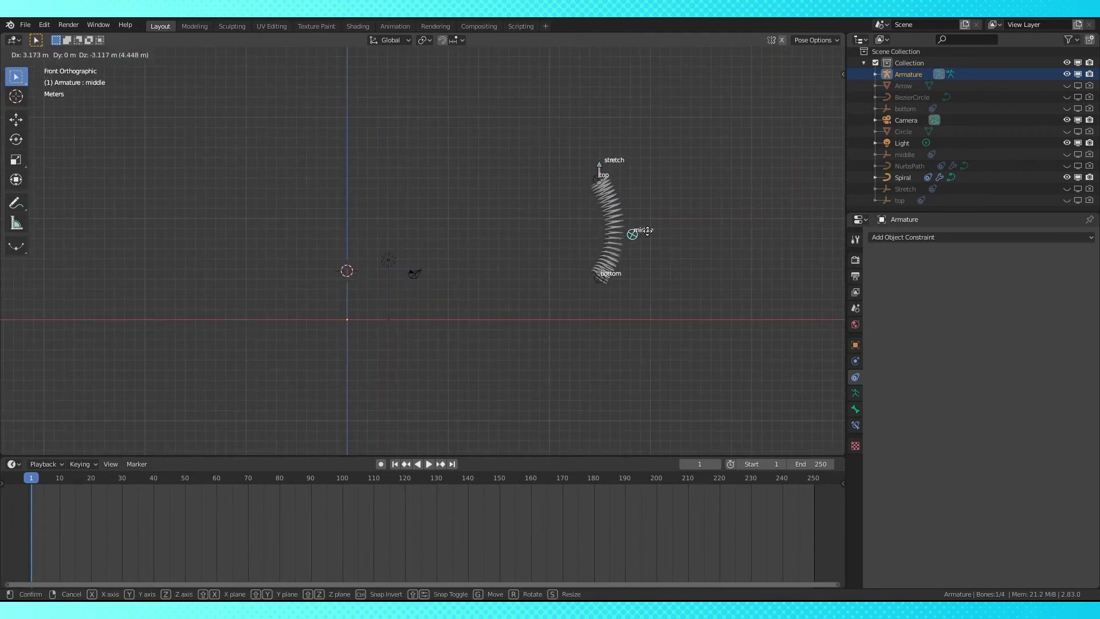
click(592, 176)
right_click(597, 180)
key(g)
click(607, 198)
right_click(628, 197)
key(g)
click(581, 229)
Shift the top bone in the right view and the middle bone in the front view to align the spring
key(KP_3)
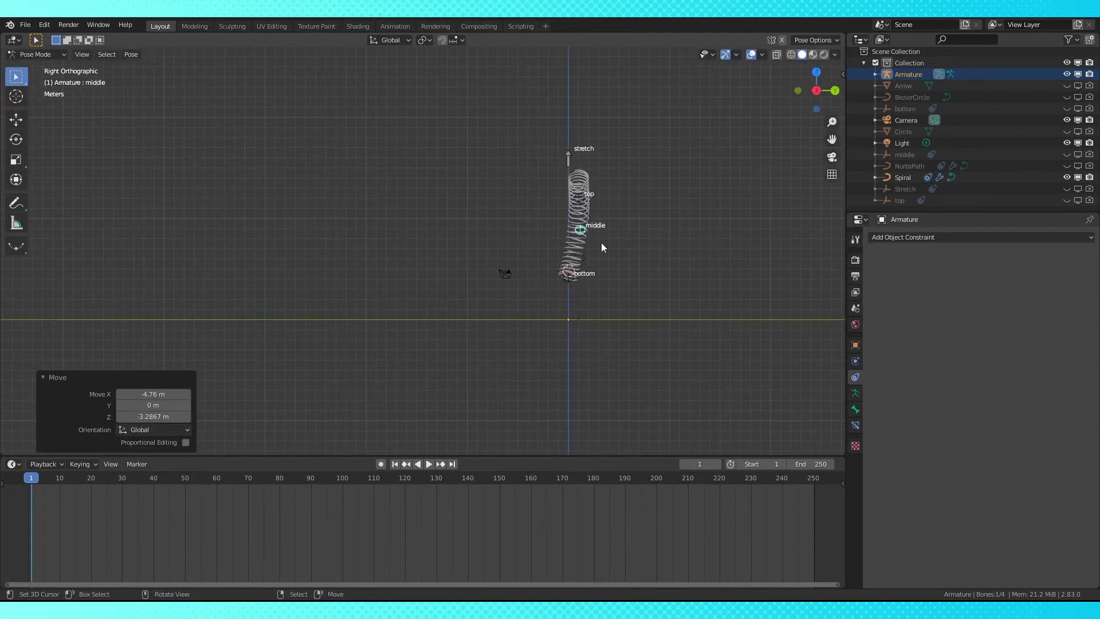
right_click(580, 200)
key(g)
click(548, 209)
right_click(609, 228)
key(KP_1)
key(g)
click(603, 225)
Adjust the stretch bone and swing the middle bone toward negative X to bend the spring in the front view
right_click(620, 157)
click(668, 202)
right_click(572, 281)
shift+middle_drag(657, 312, 506, 296)
key(g)
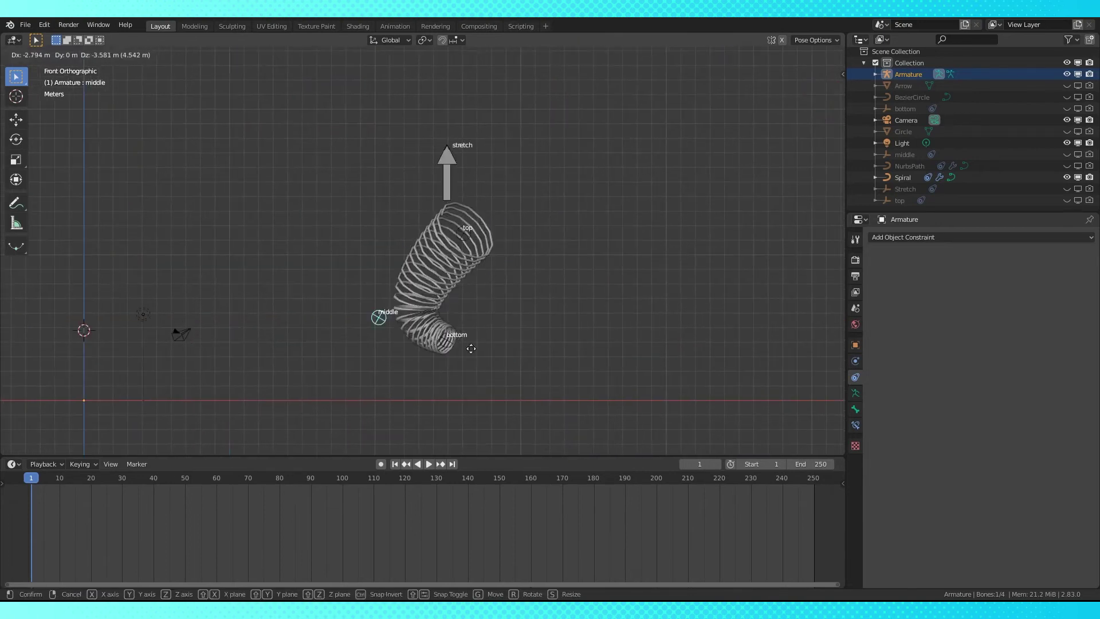
click(471, 293)
Pose the top and middle bones in the front view and raise the stretch bone to bend and lengthen the spring
right_click(465, 234)
key(g)
click(540, 188)
right_click(449, 172)
key(g)
click(466, 73)
right_click(376, 276)
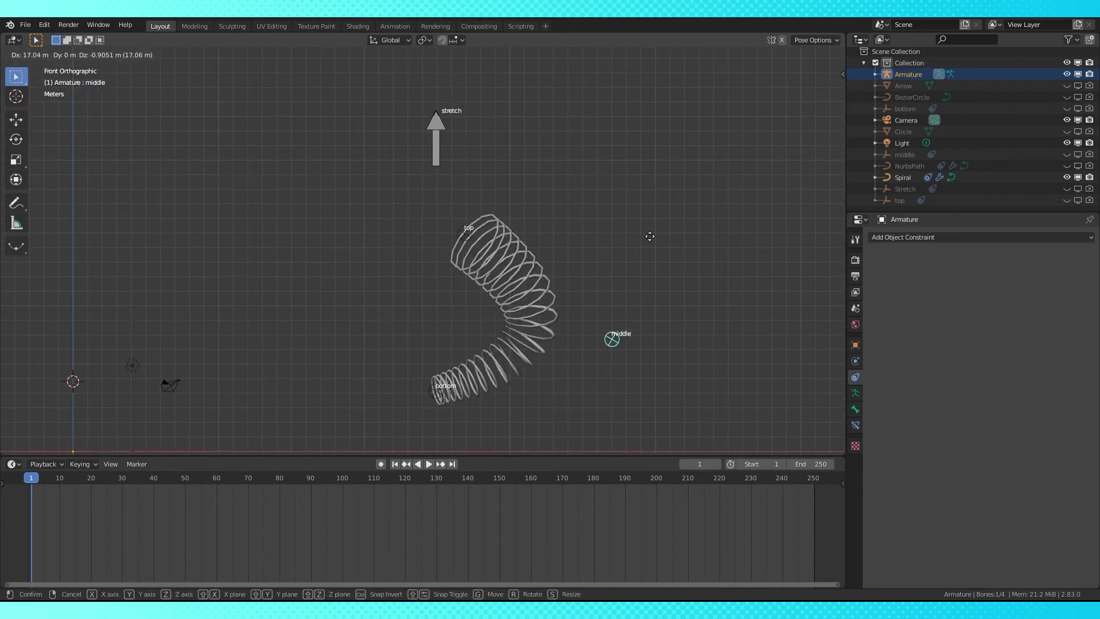
click(395, 277)
scroll(401, 298, down, 2)
Move the bottom bone toward negative X, and clear the location of all the bones
right_click(432, 348)
key(g)
click(220, 375)
shift+middle_drag(260, 372, 527, 348)
key(a)
key(alt+g)
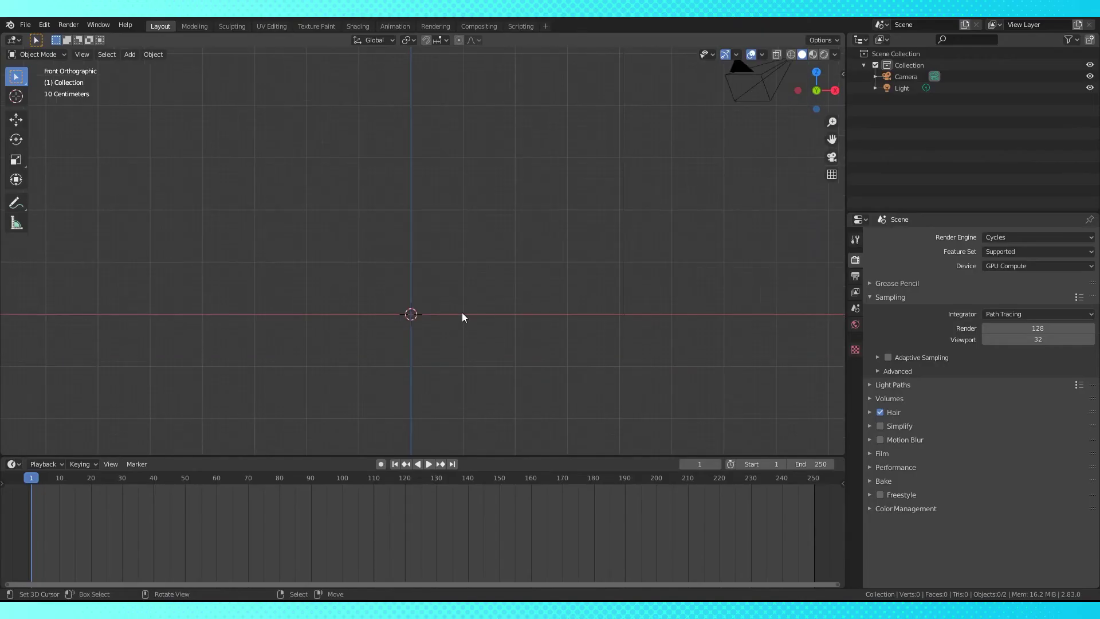
Add a mesh circle with 16 vertices at the origin of the new scene, working in the top view
key(shift+a)
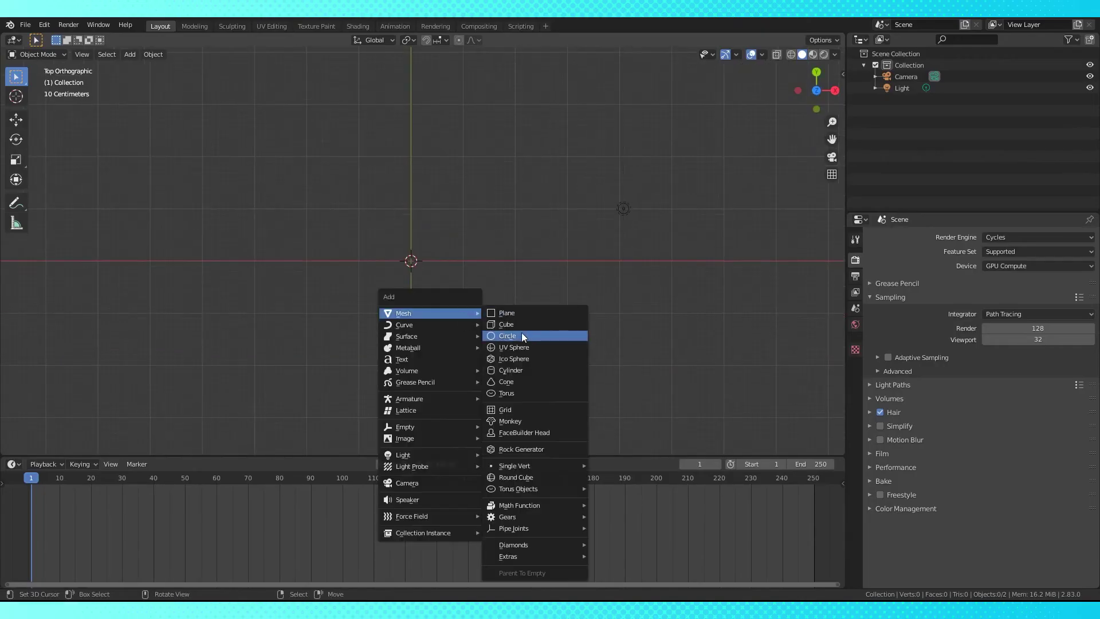
click(521, 334)
click(47, 446)
click(146, 320)
text(16)
key(Return)
Flatten the circle's negative-X half onto the Y axis by scaling it to 0 along X with the Active Element pivot
key(Tab)
scroll(377, 245, up, 2)
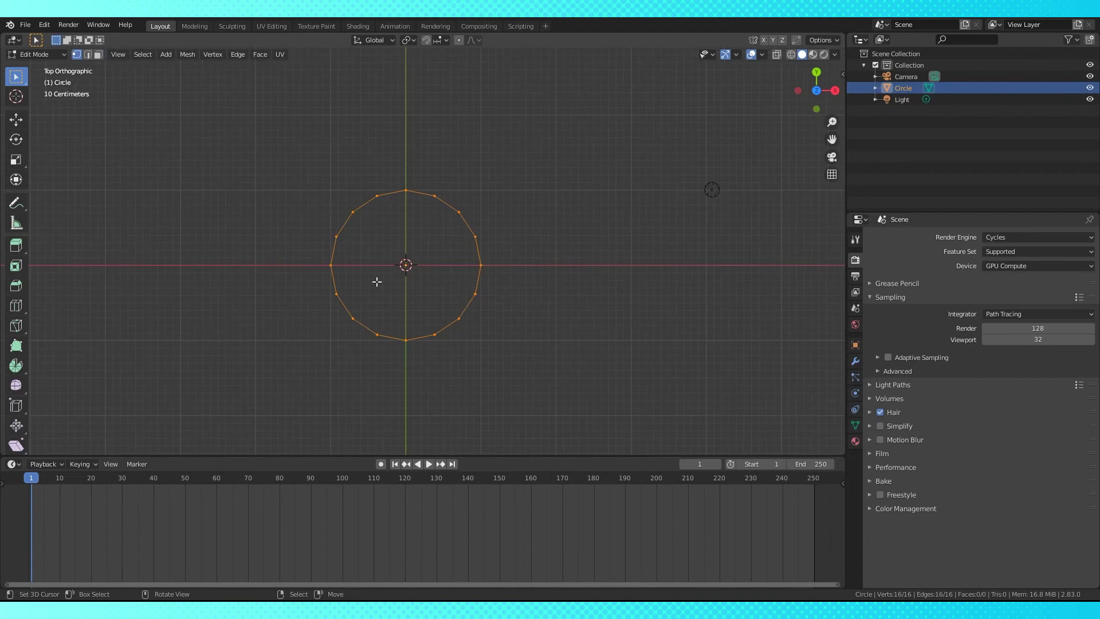
key(alt+a)
key(c)
click(409, 40)
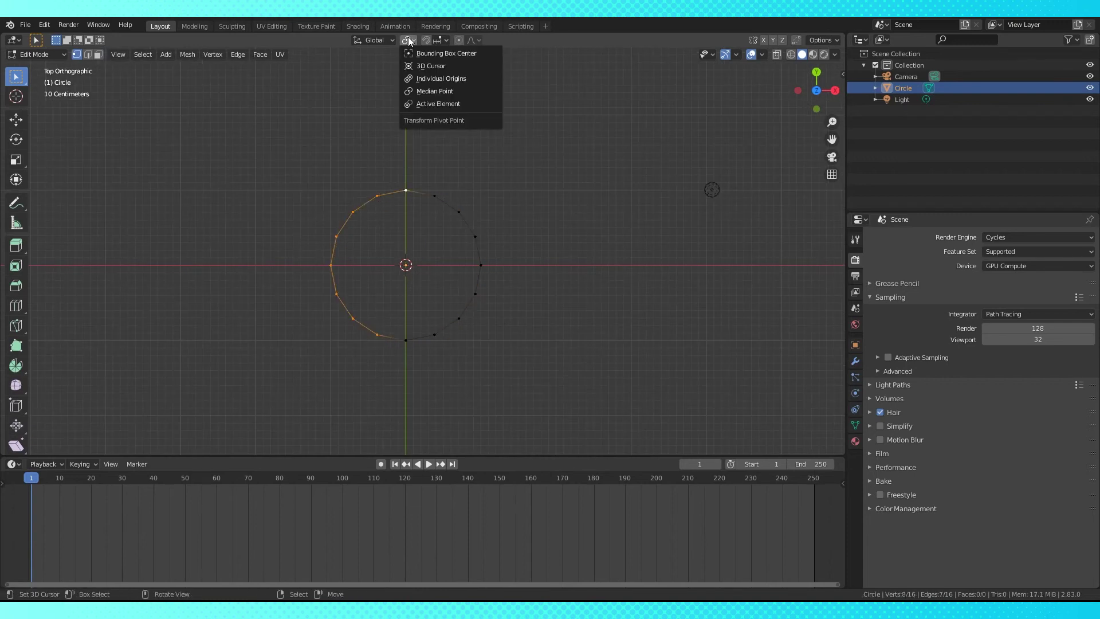
click(428, 103)
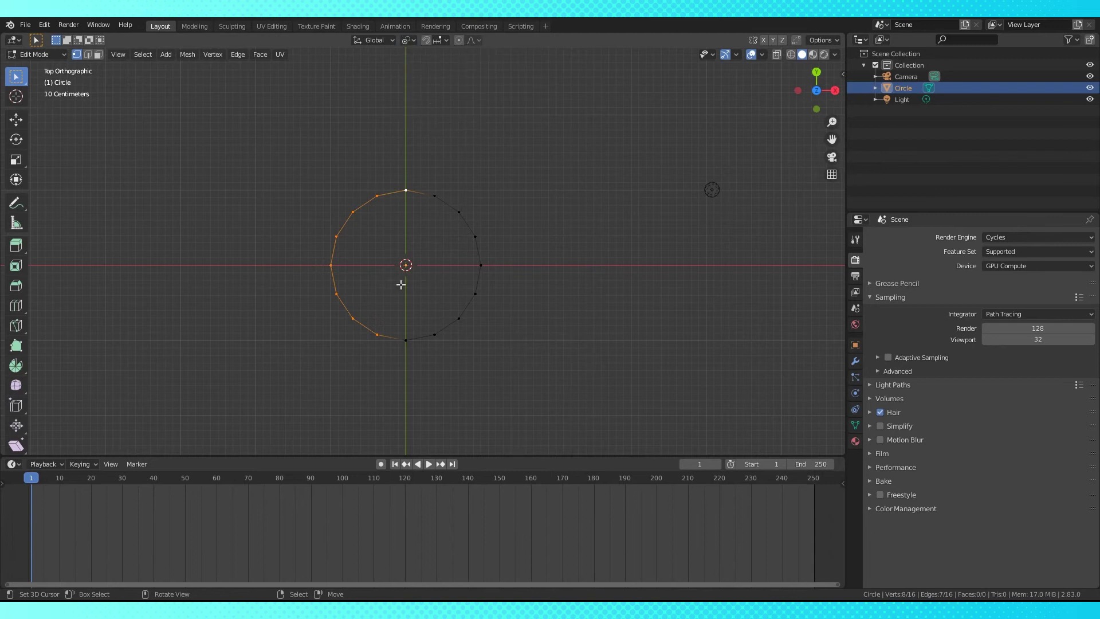
key(s)
key(x)
key(0)
key(Return)
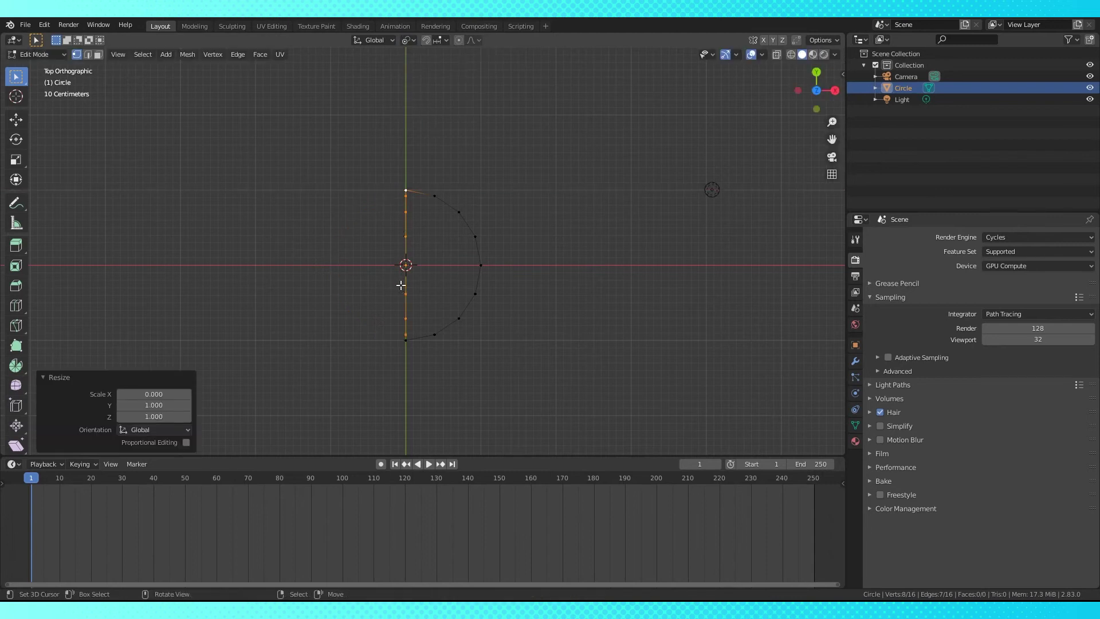
Dissolve the two extra vertices beside the ends of the half circle's straight side
scroll(400, 286, up, 2)
key(x)
click(401, 449)
key(x)
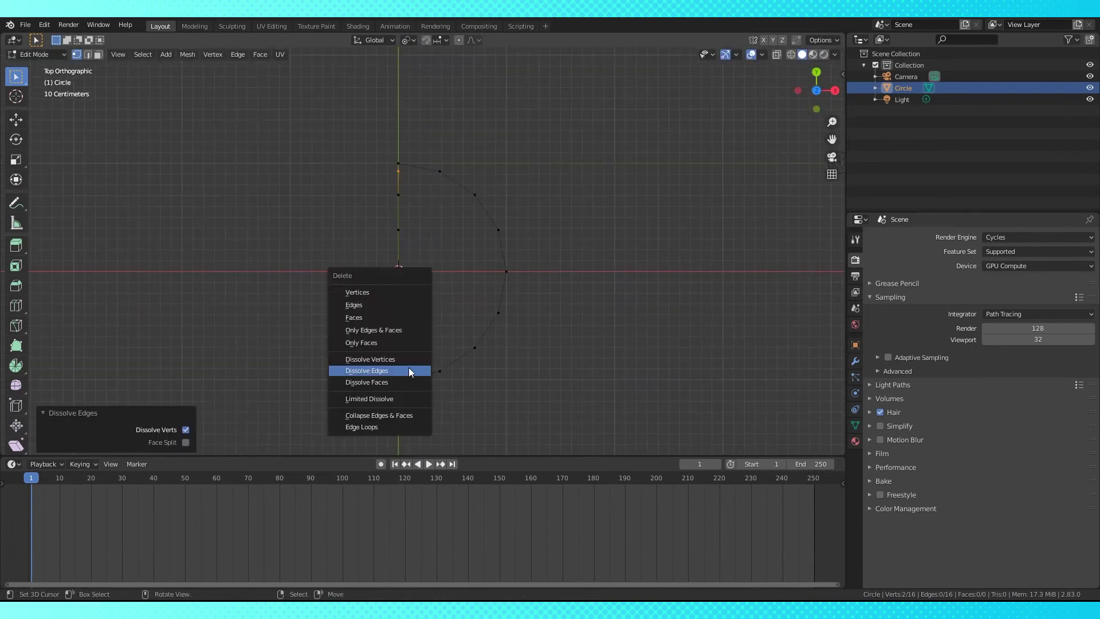
click(370, 359)
click(408, 40)
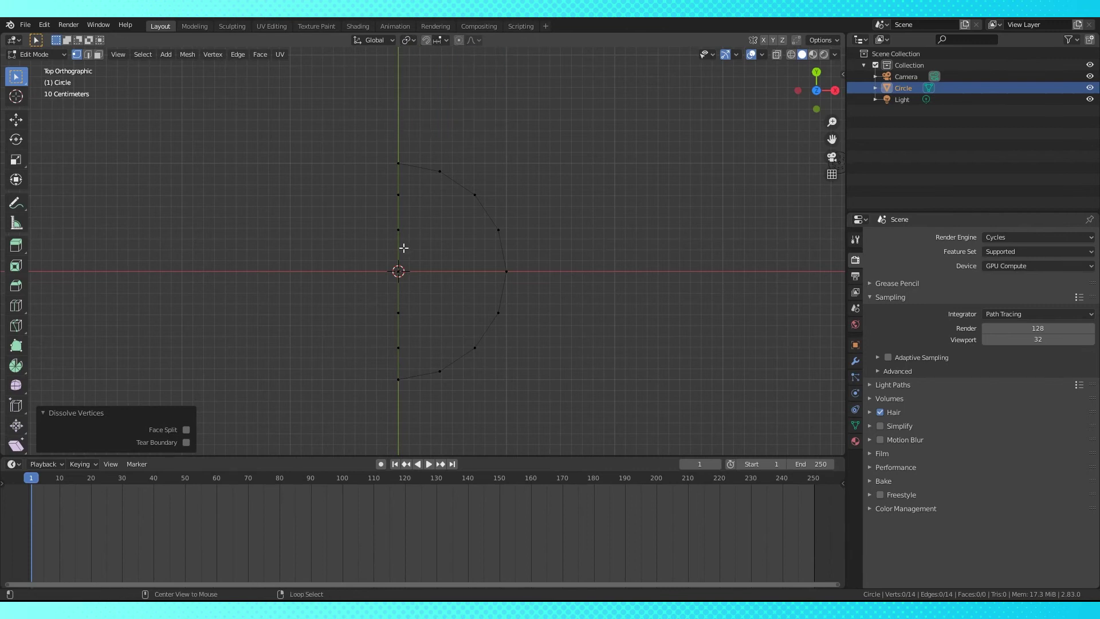
Extrude the whole half-circle outline 4 m up along Z
key(a)
middle_drag(403, 248, 440, 273)
key(KP_1)
scroll(447, 181, down, 4)
scroll(439, 274, down, 3)
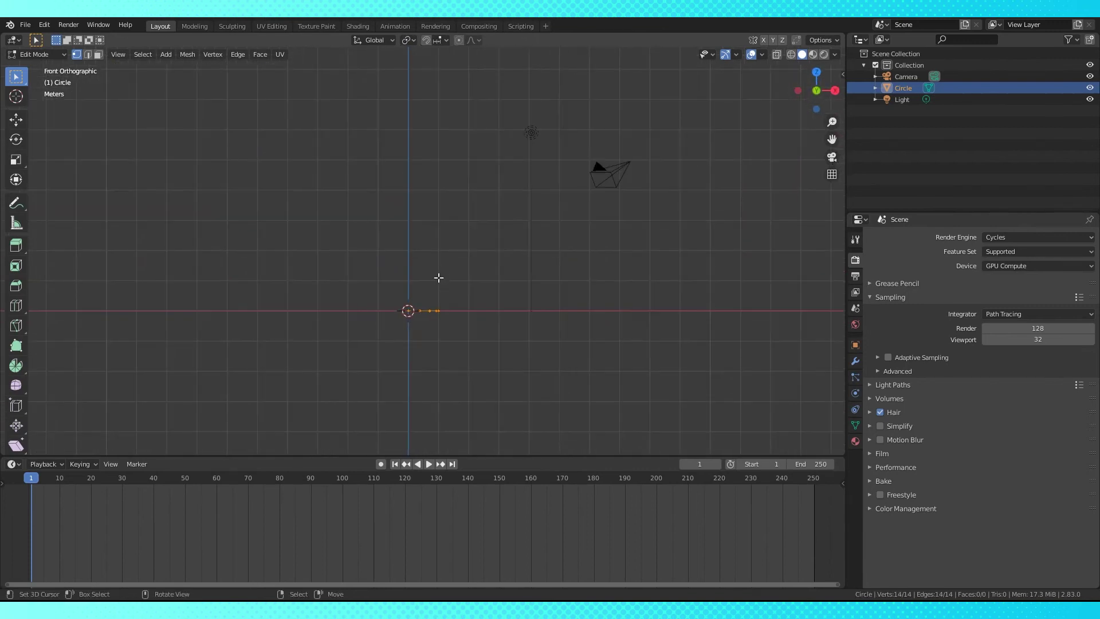
key(e)
right_click(438, 278)
text(gz4)
key(Return)
middle_drag(440, 280, 545, 315)
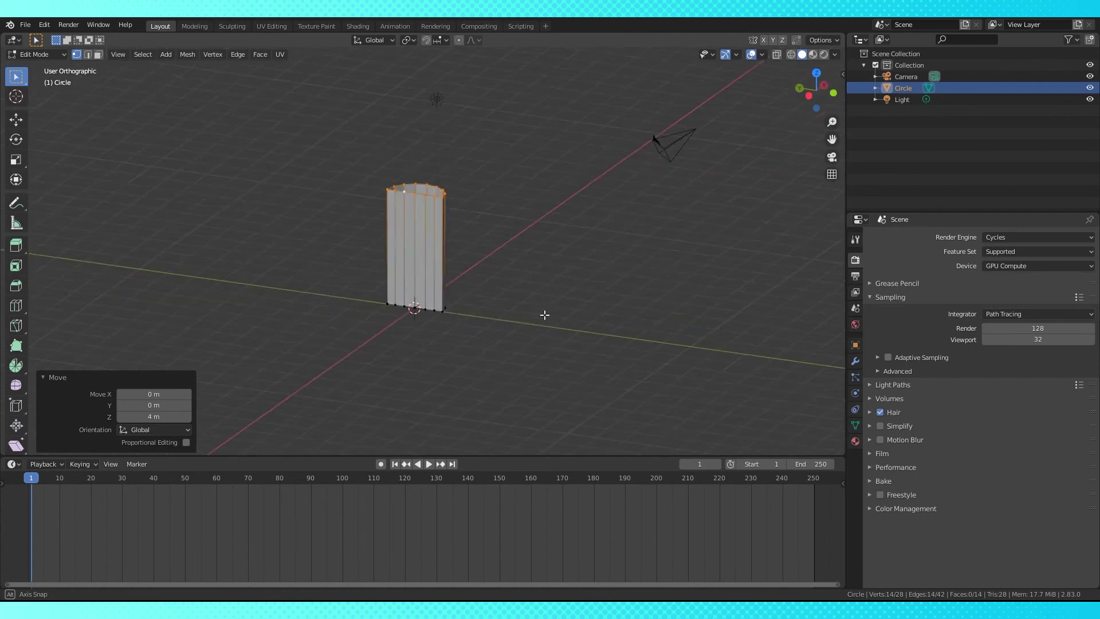
Show the column in wireframe from the top with nothing selected, and turn on proportional editing
key(KP_7)
click(792, 54)
shift+middle_drag(471, 178, 494, 250)
key(a)
key(a)
scroll(485, 248, up, 4)
click(459, 40)
click(472, 40)
click(418, 62)
Bow the middle of the straight side inward along X using the Sphere proportional falloff
key(c)
click(420, 215)
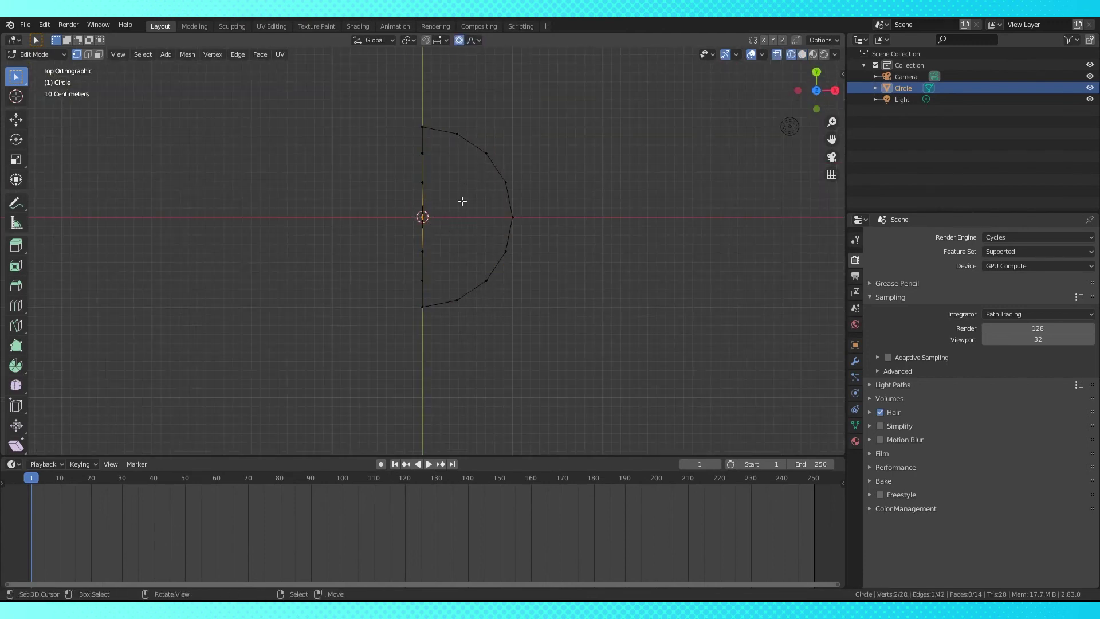
click(472, 40)
key(g)
key(x)
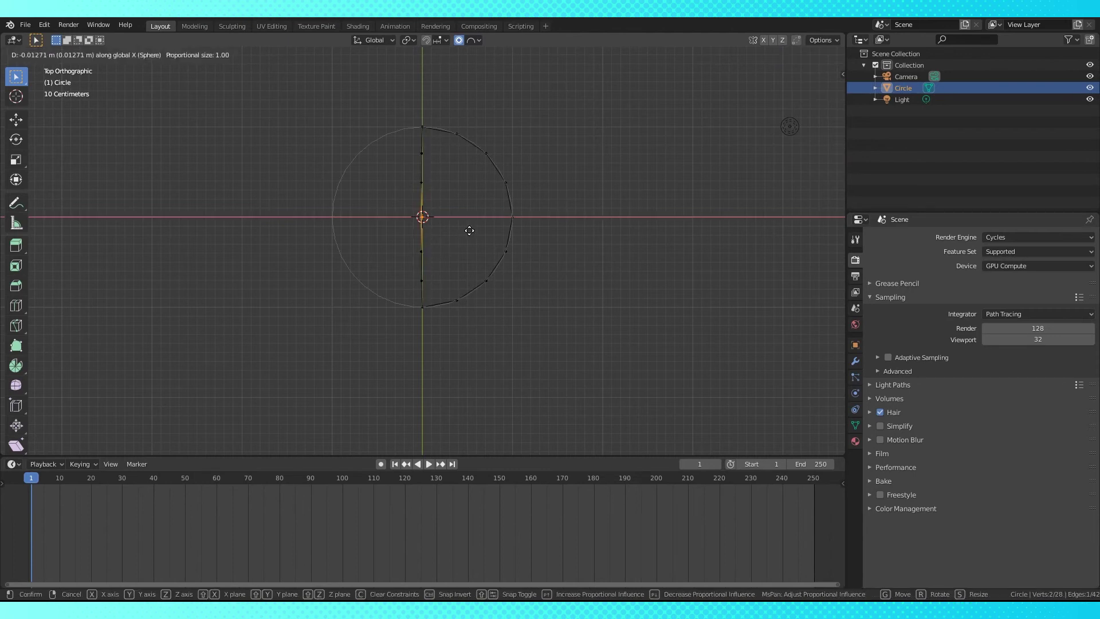
click(482, 232)
Pull the outermost vertices of the curved side outward along X with proportional editing
key(c)
click(518, 217)
key(g)
key(x)
click(570, 213)
Bevel the column's two vertical corner edges in solid shading, making the first bevel about 0.065 m wide
key(Tab)
middle_drag(564, 312, 636, 246)
click(802, 55)
key(Tab)
alt+right_click(517, 253)
key(ctrl+b)
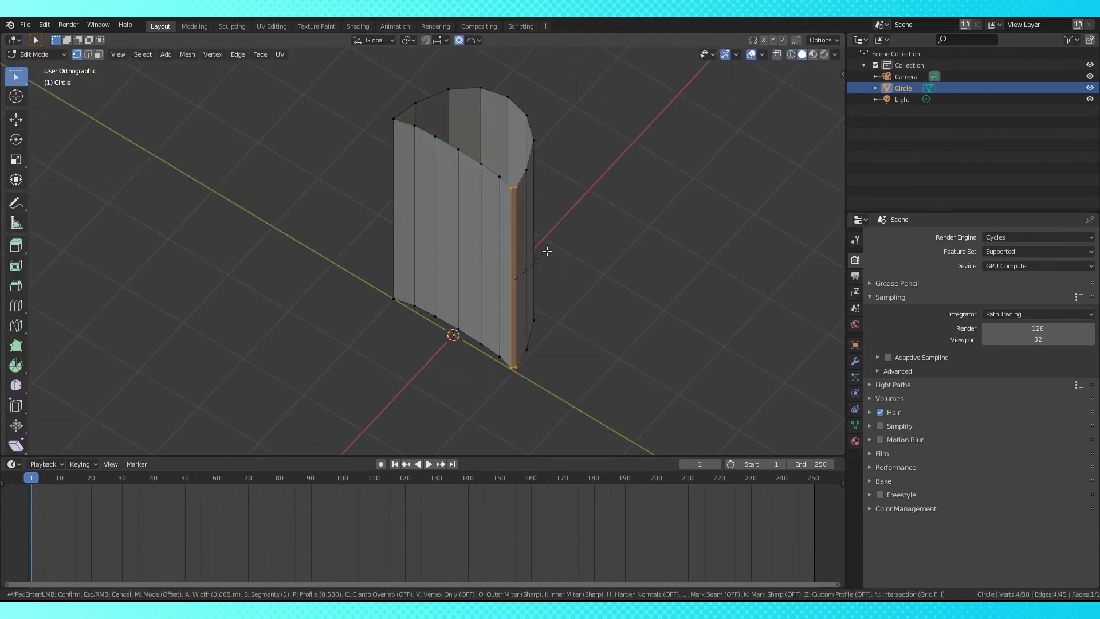
click(548, 250)
middle_drag(548, 251, 610, 250)
alt+right_click(378, 274)
key(ctrl+b)
click(449, 285)
Add 10 evenly spaced horizontal loop cuts along the height of the column
middle_drag(450, 285, 446, 158)
key(KP_1)
scroll(418, 229, up, 2)
key(ctrl+r)
scroll(411, 236, up, 5)
click(412, 236)
right_click(415, 235)
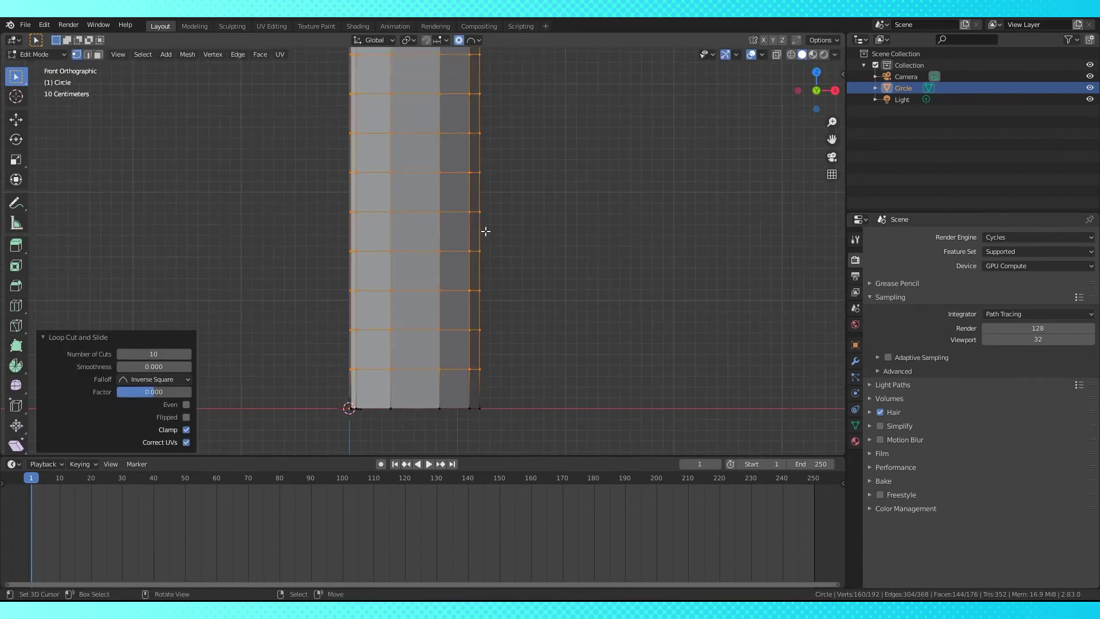
Shade all the column's faces smooth and return to Object Mode
scroll(430, 236, down, 2)
middle_drag(430, 237, 526, 260)
key(Tab)
key(KP_1)
key(Tab)
click(260, 54)
click(277, 273)
key(Tab)
Add a Simple Deform modifier to the column
key(KP_3)
key(KP_1)
click(855, 360)
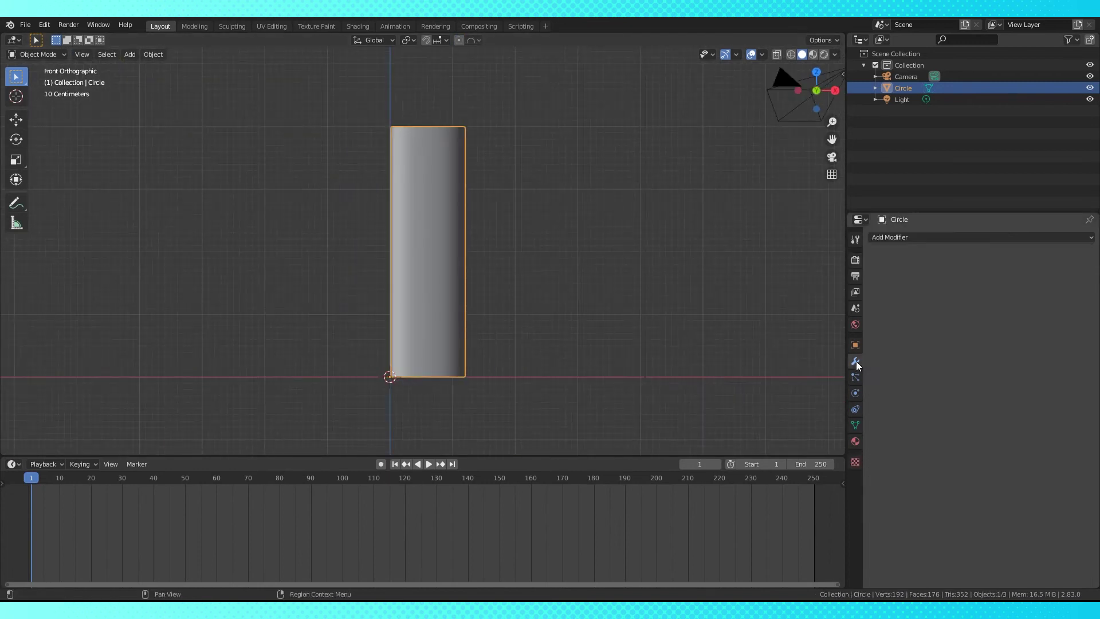
click(980, 237)
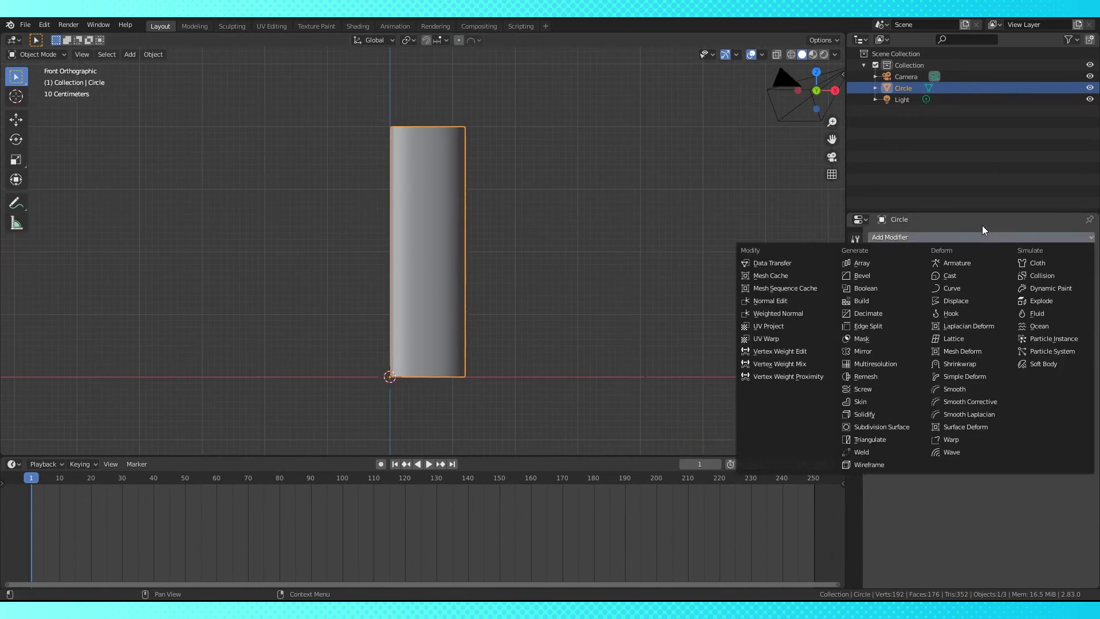
click(970, 376)
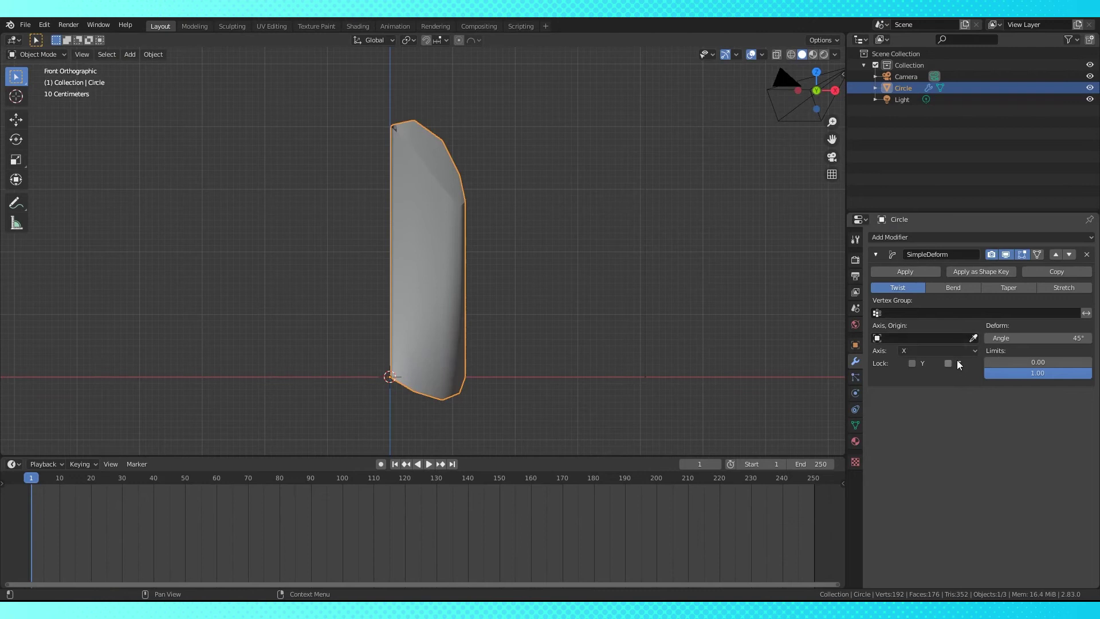
Set the twist axis to Z and the angle to 360°, and inspect the twisted column from several sides
click(913, 390)
click(1045, 341)
text(360)
key(Return)
middle_drag(398, 280, 404, 223)
key(Tab)
middle_drag(516, 233, 295, 216)
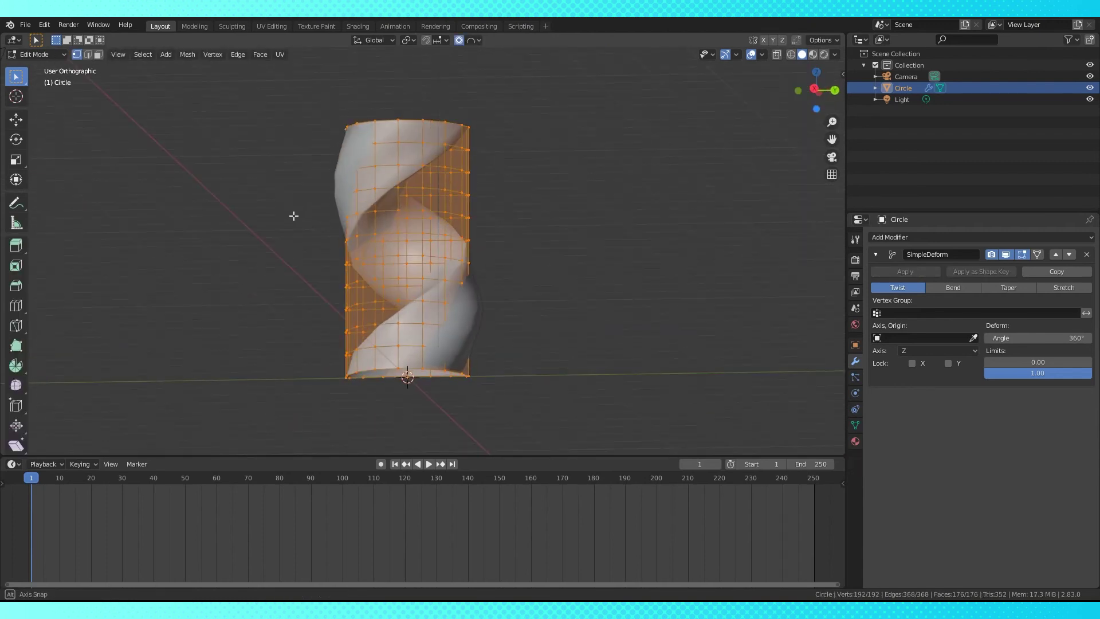
key(Tab)
middle_drag(448, 263, 545, 265)
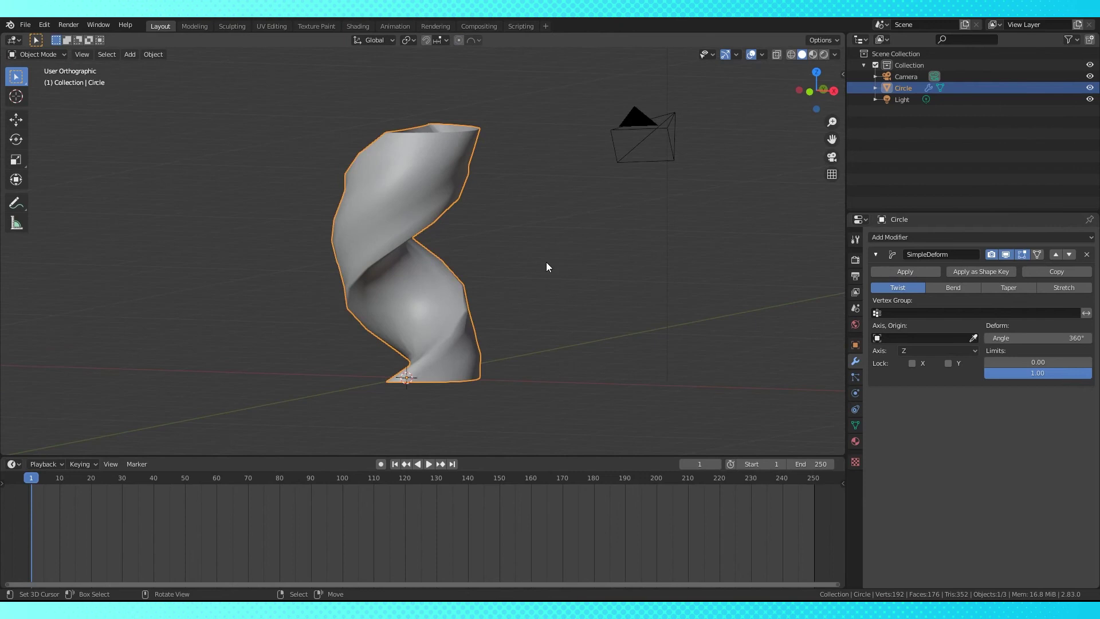
Add a NURBS path aligned with the X axis at the world origin in front view and enter its Edit Mode
key(Tab)
key(KP_1)
key(Tab)
scroll(503, 282, down, 2)
key(shift+a)
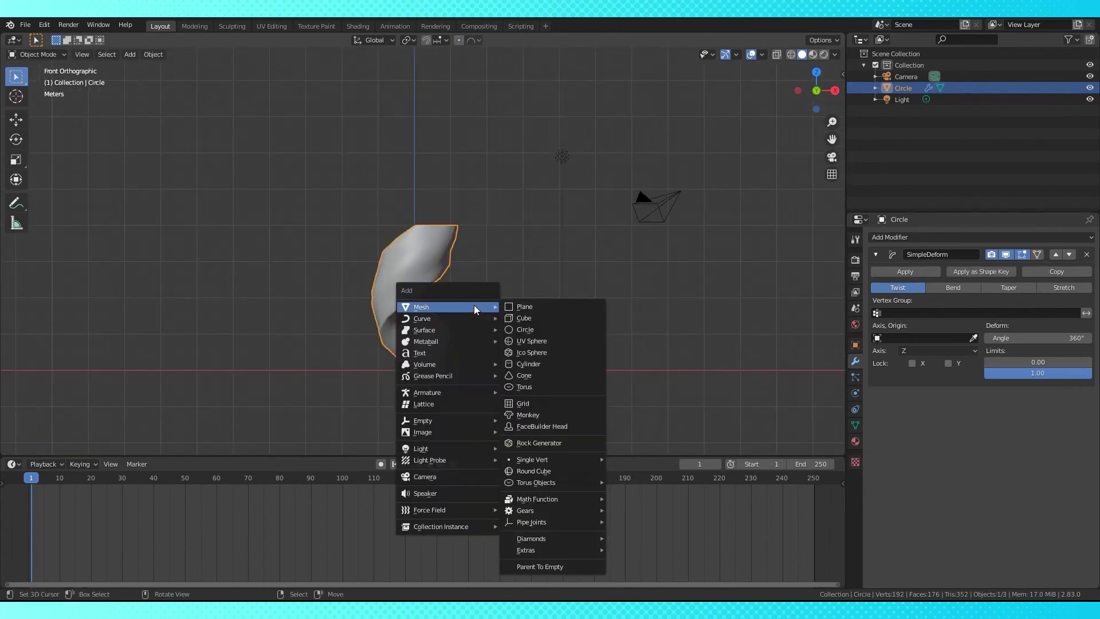
mouse_move(439, 318)
click(538, 94)
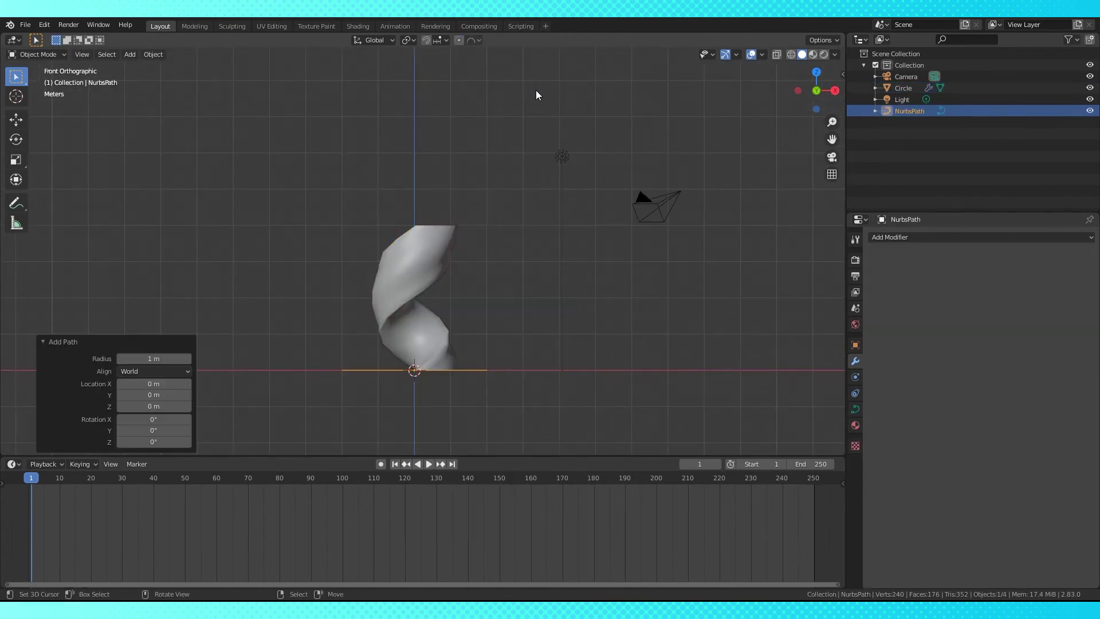
click(171, 373)
click(158, 396)
key(Tab)
Rotate the path's points 90° to stand upright and raise them about 1.99 m along Z to start at the origin
shift+middle_drag(455, 382, 452, 322)
text(r90)
key(Return)
key(g)
key(z)
click(445, 250)
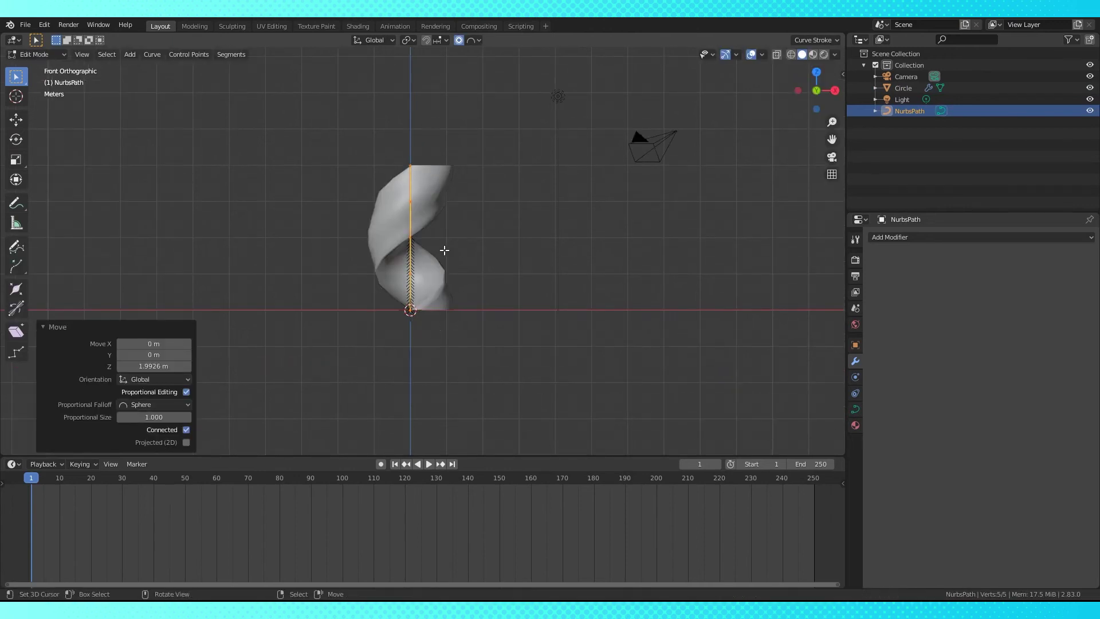
Set the transform pivot to the 3D cursor and scale the path by 2 from its base
shift+middle_drag(445, 250, 457, 292)
click(409, 40)
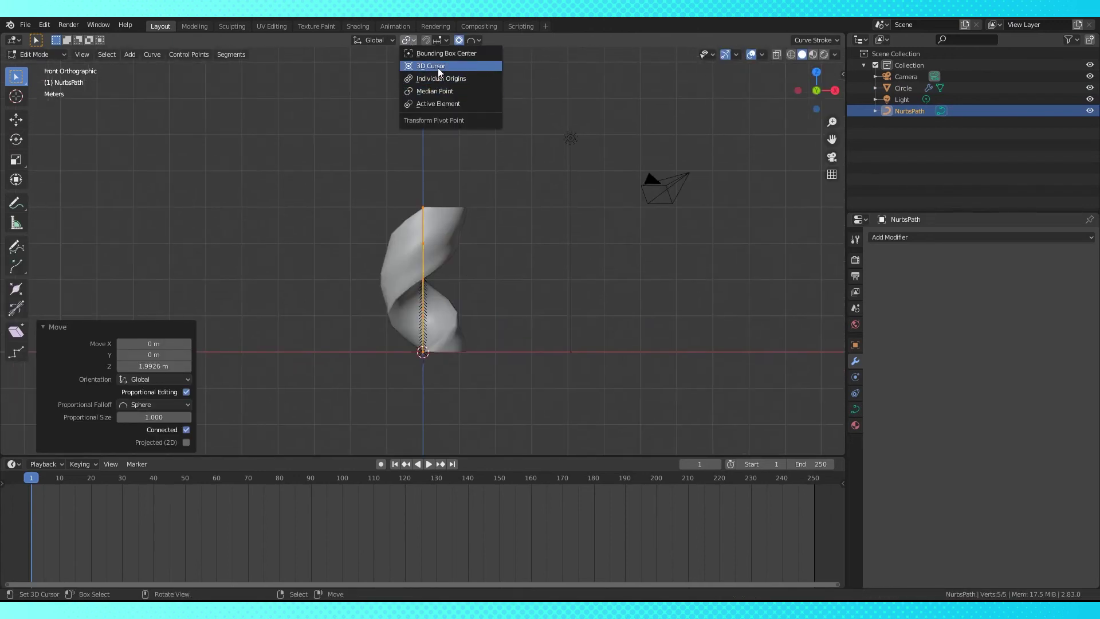
click(440, 66)
shift+scroll(520, 241, up, 2)
text(s2)
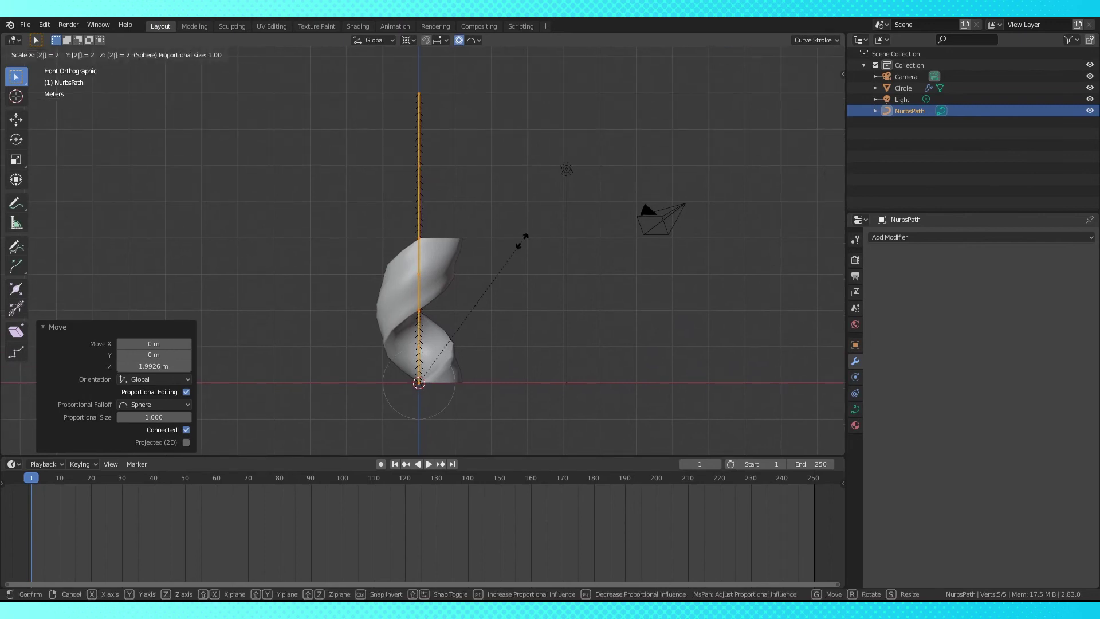
key(Return)
Delete the path's two intermediate control points, return to Object Mode and show the transform properties
click(424, 338)
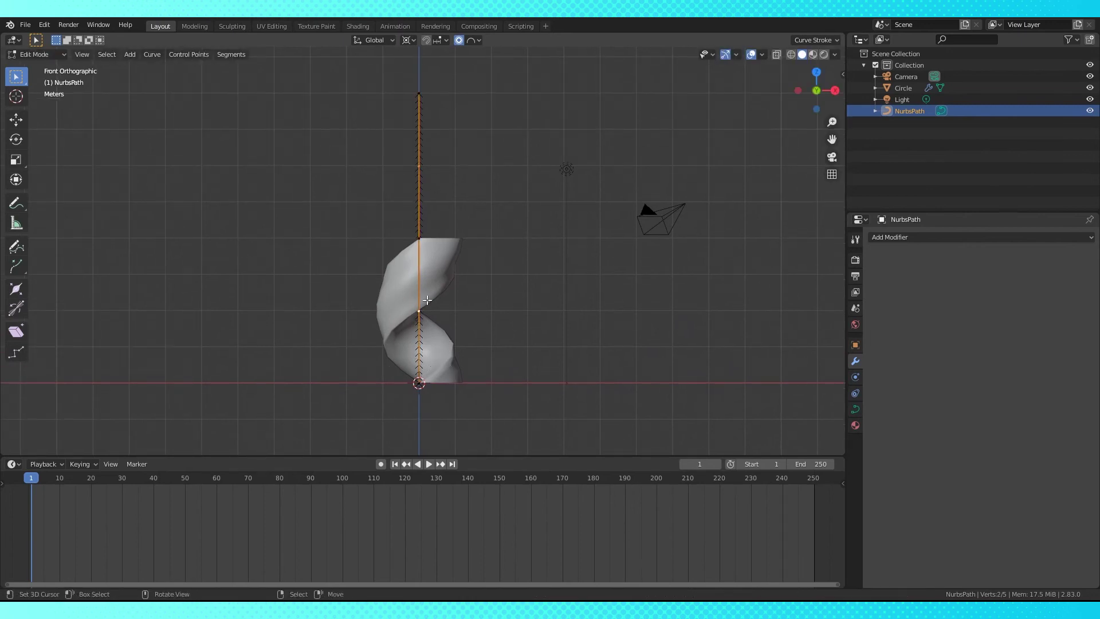
key(x)
click(402, 272)
key(Tab)
key(n)
click(153, 54)
mouse_move(172, 92)
click(288, 130)
key(Tab)
scroll(288, 126, down, 3)
key(Tab)
Add an Array modifier to the twisted column with a relative offset of 0 on X and 1 on Z
right_click(435, 273)
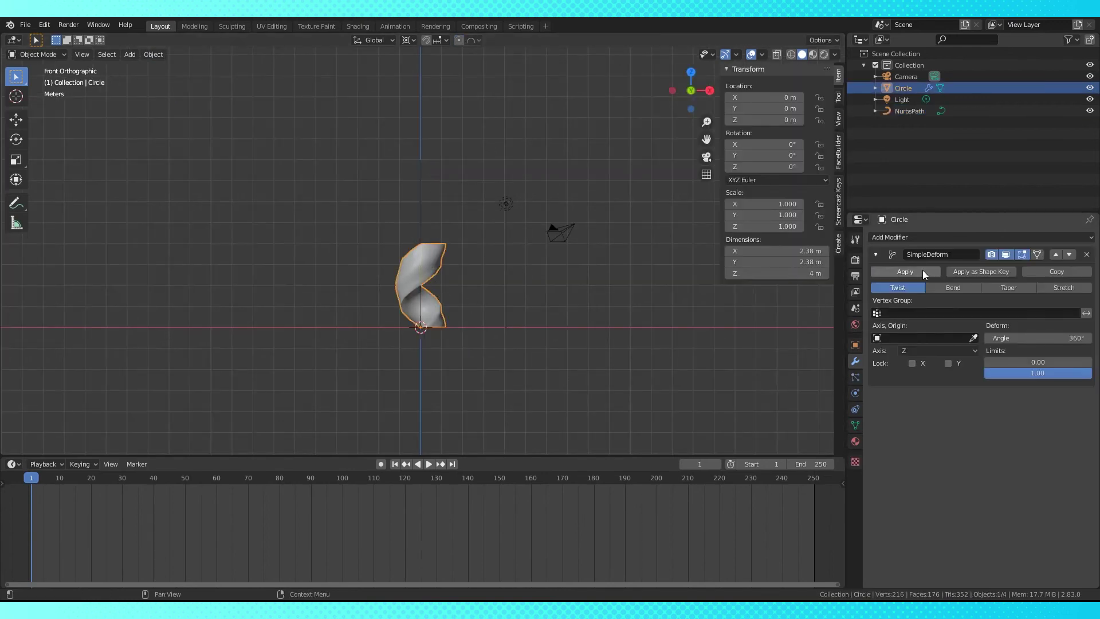
click(960, 237)
click(863, 263)
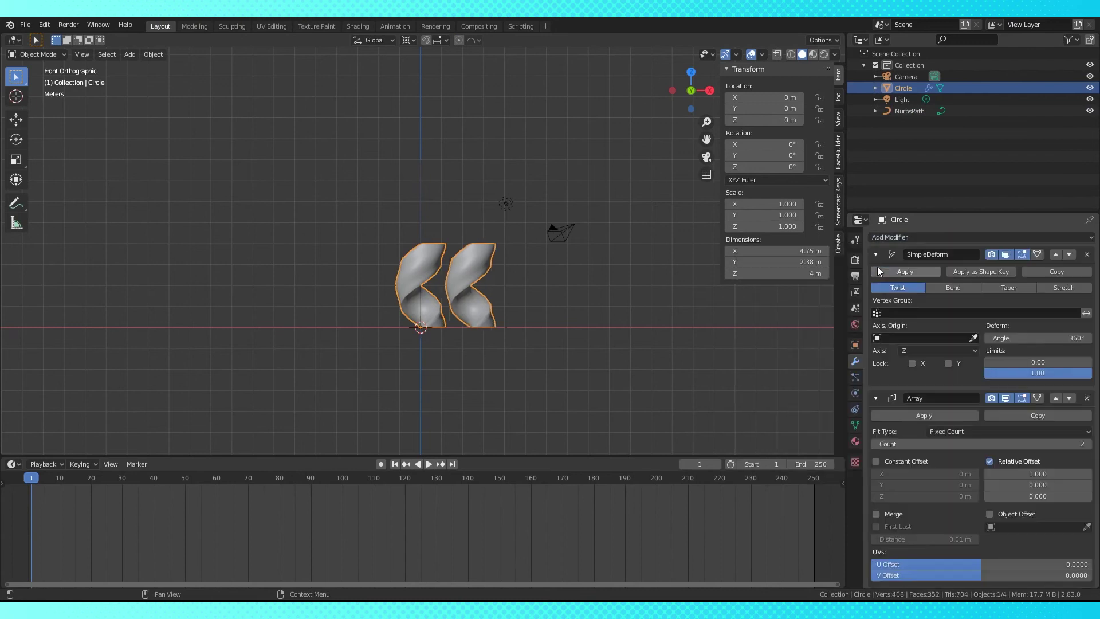
scroll(1033, 470, down, 2)
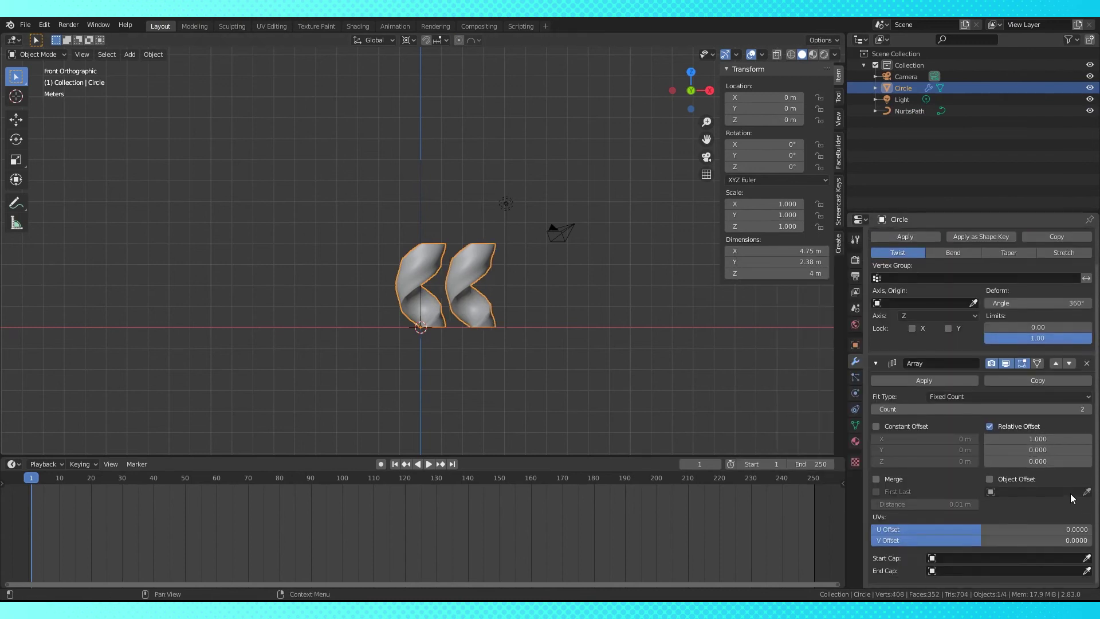
text(0)
key(Return)
click(1014, 460)
text(1)
key(Return)
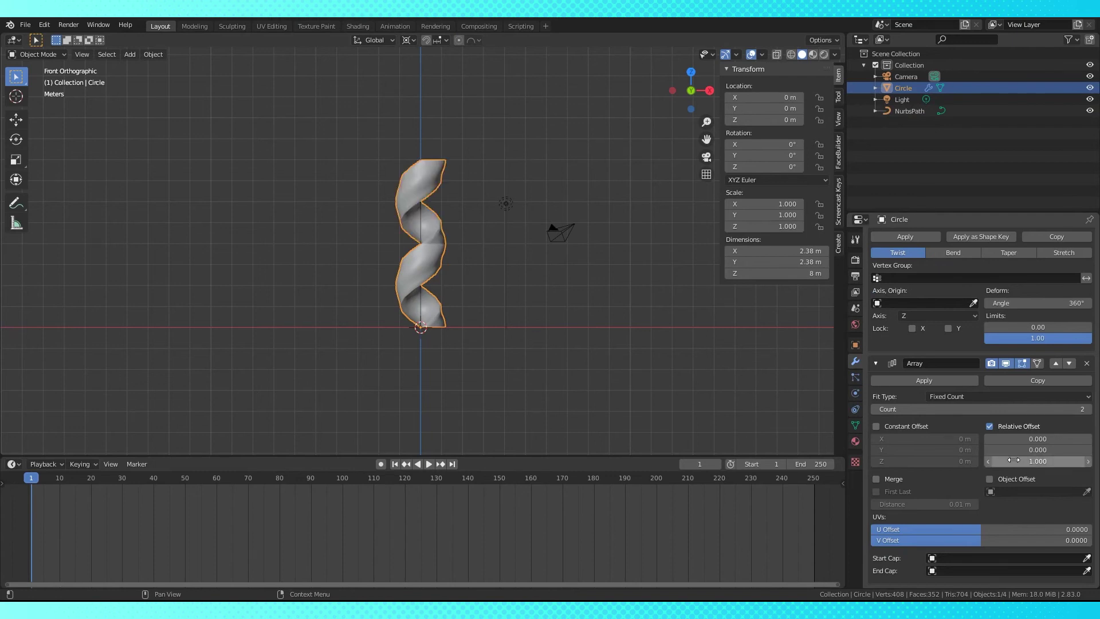
Set the array's fit type to Fit Curve using NurbsPath and enable Merge
click(1019, 398)
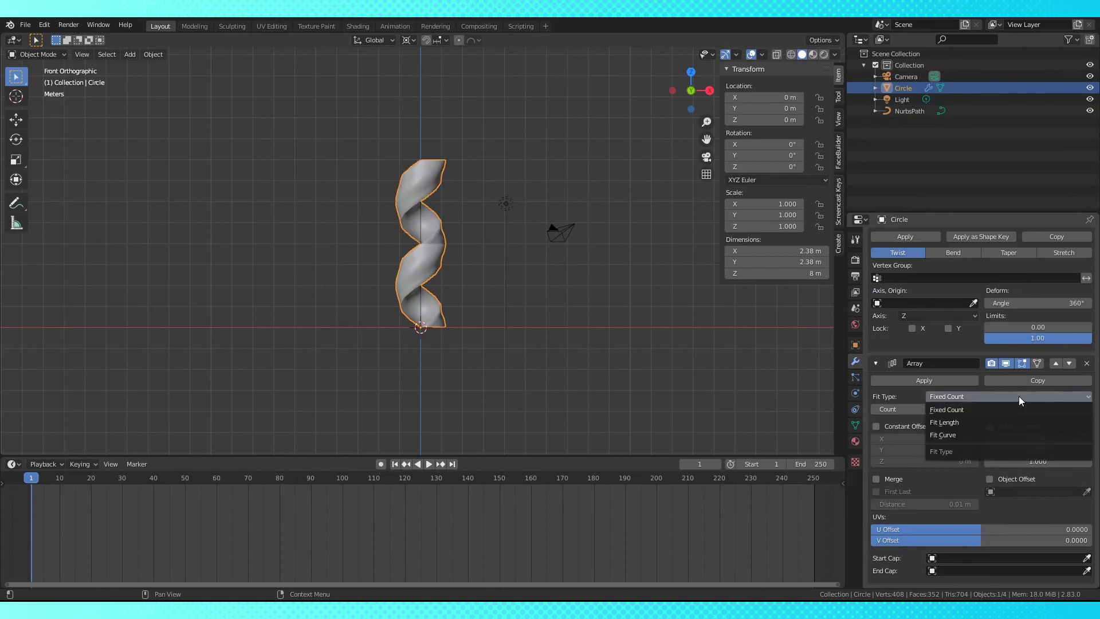
click(964, 435)
click(971, 409)
click(947, 425)
scroll(556, 356, up, 2)
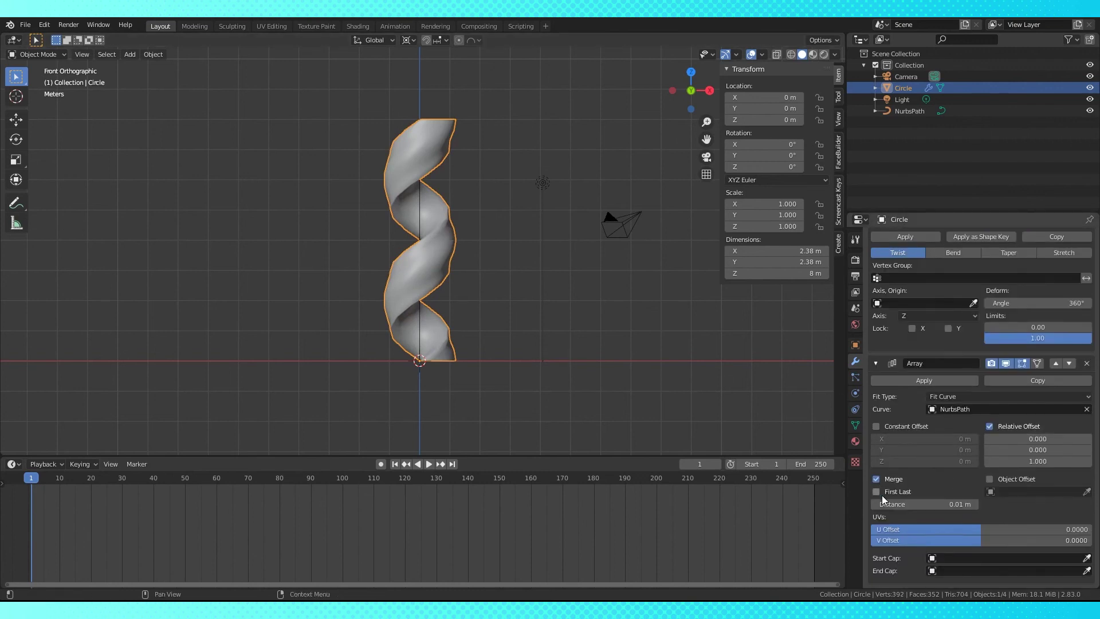
Add a Curve modifier to the column with NurbsPath as its object and Z as the deformation axis
scroll(878, 480, up, 2)
click(1014, 236)
click(961, 289)
scroll(1025, 480, down, 5)
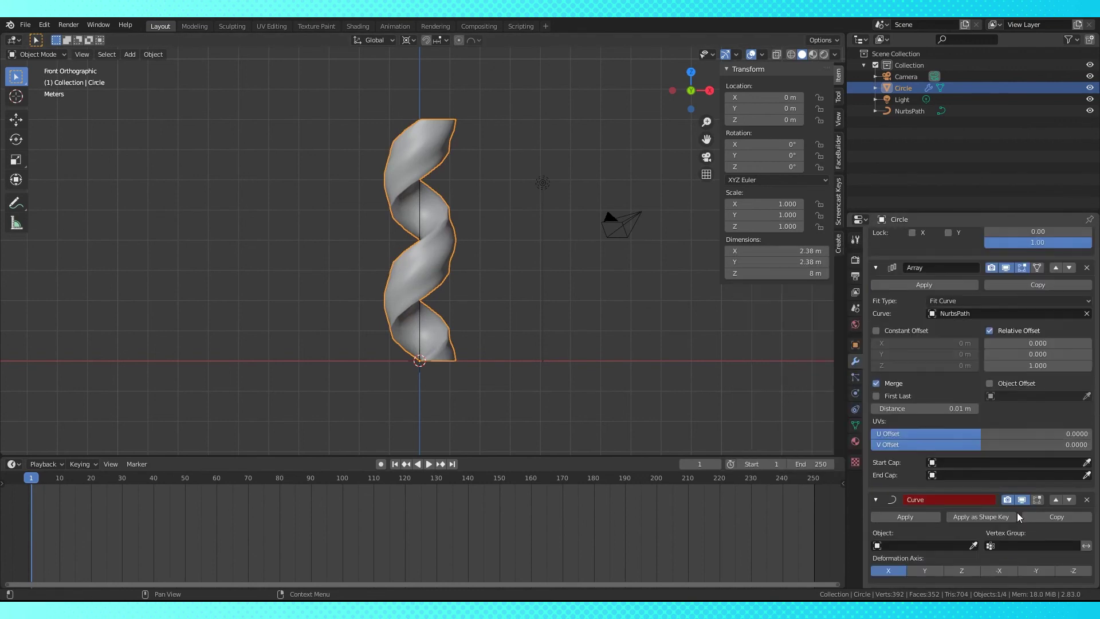
click(929, 545)
click(901, 427)
click(962, 570)
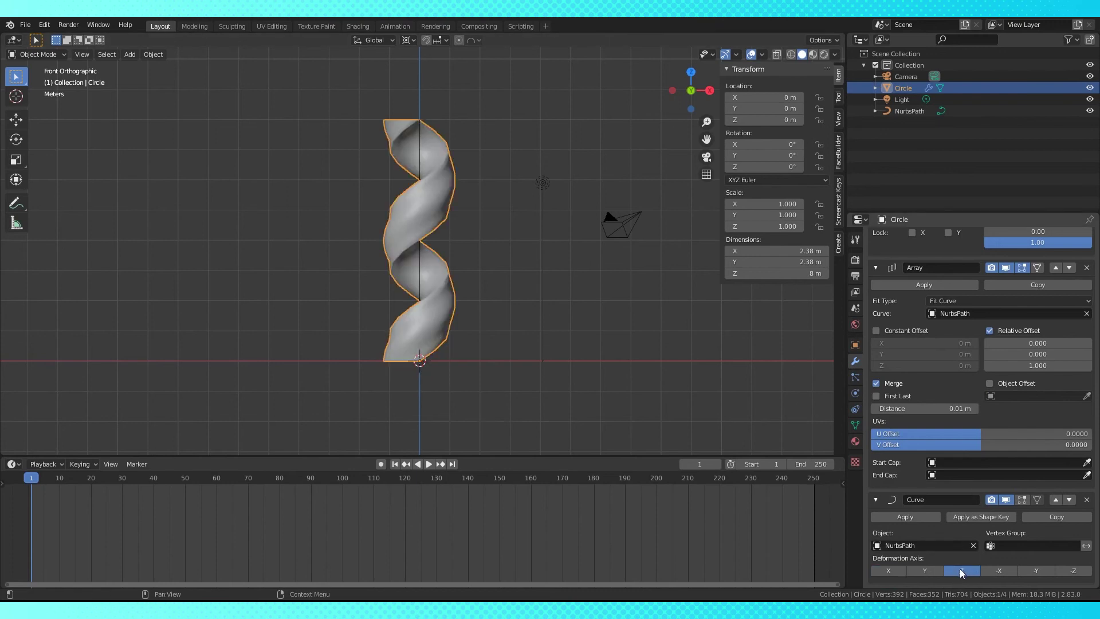
Try bending the column by moving the path's middle and top control points
scroll(503, 268, down, 2)
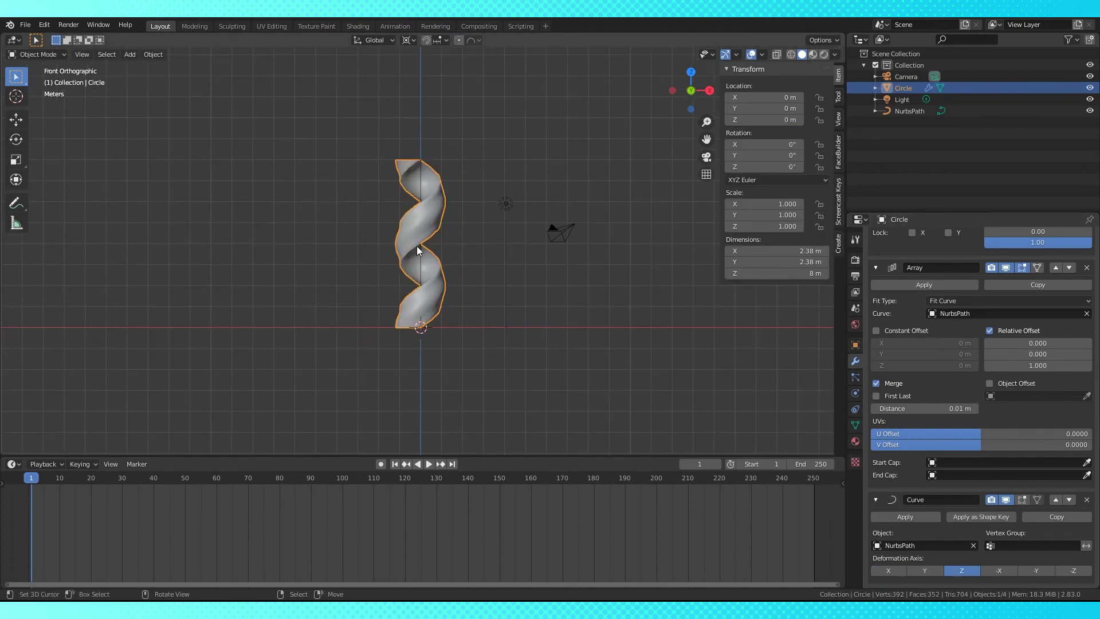
right_click(424, 277)
key(Tab)
right_click(424, 247)
key(g)
click(348, 253)
scroll(378, 241, down, 4)
right_click(423, 208)
key(g)
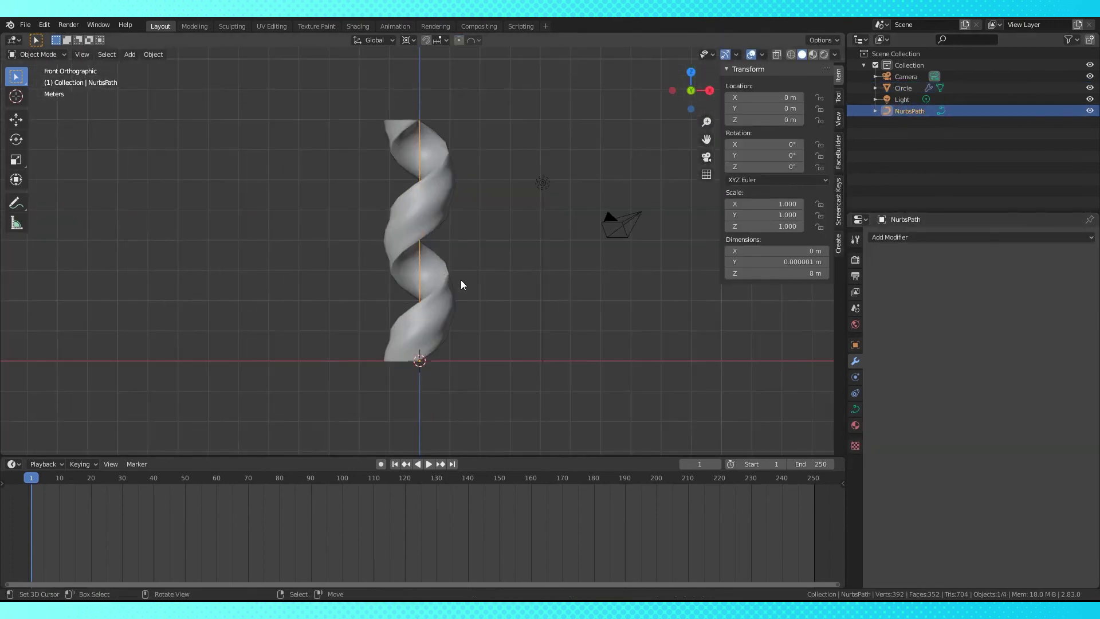
Add a single-bone armature at the world origin and open it in Edit Mode with wireframe shading
key(shift+a)
mouse_move(425, 398)
click(504, 401)
key(Tab)
key(shift+z)
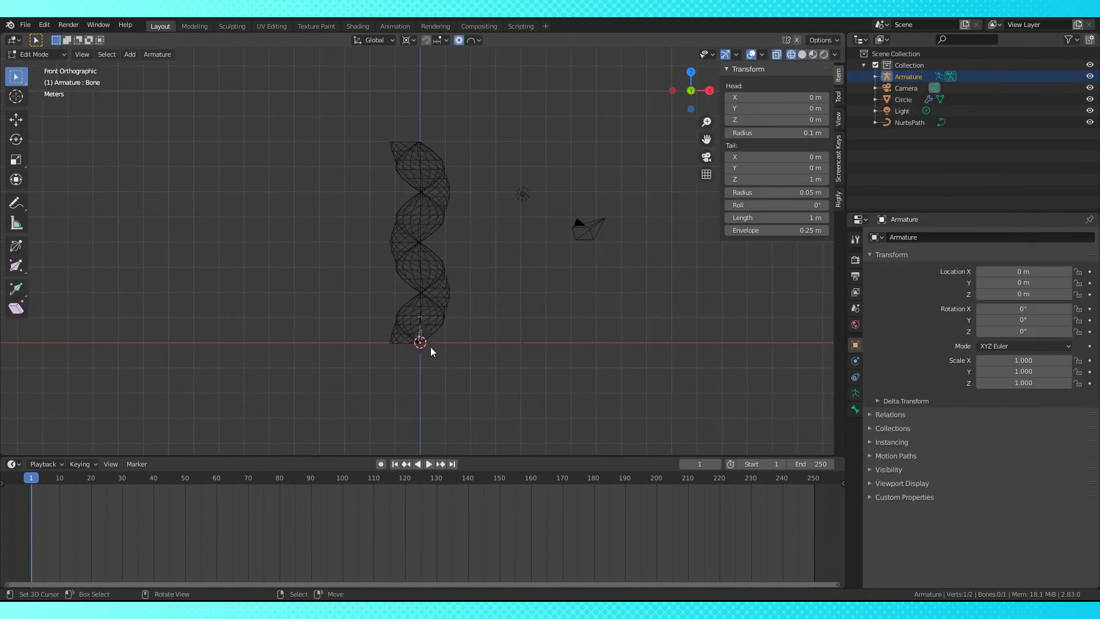
Duplicate the bone twice, placing one copy beside the column's middle and one beside its top
key(shift+d)
click(483, 227)
key(shift+d)
click(477, 130)
scroll(401, 229, up, 2)
Hook the path's bottom control point to the bone at the column's base
right_click(439, 377)
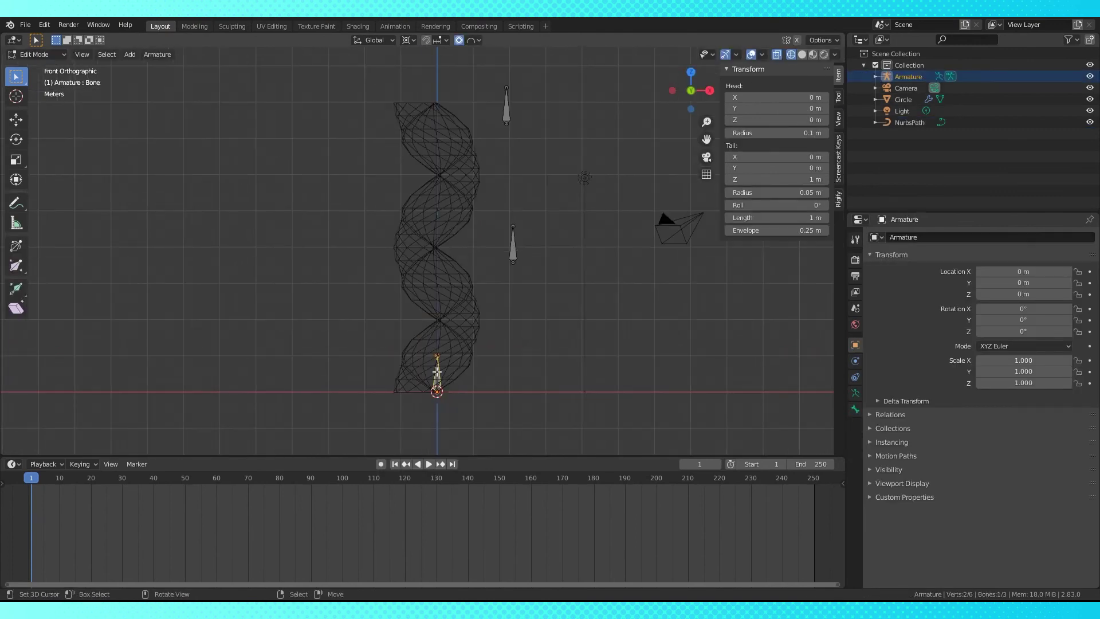
key(Tab)
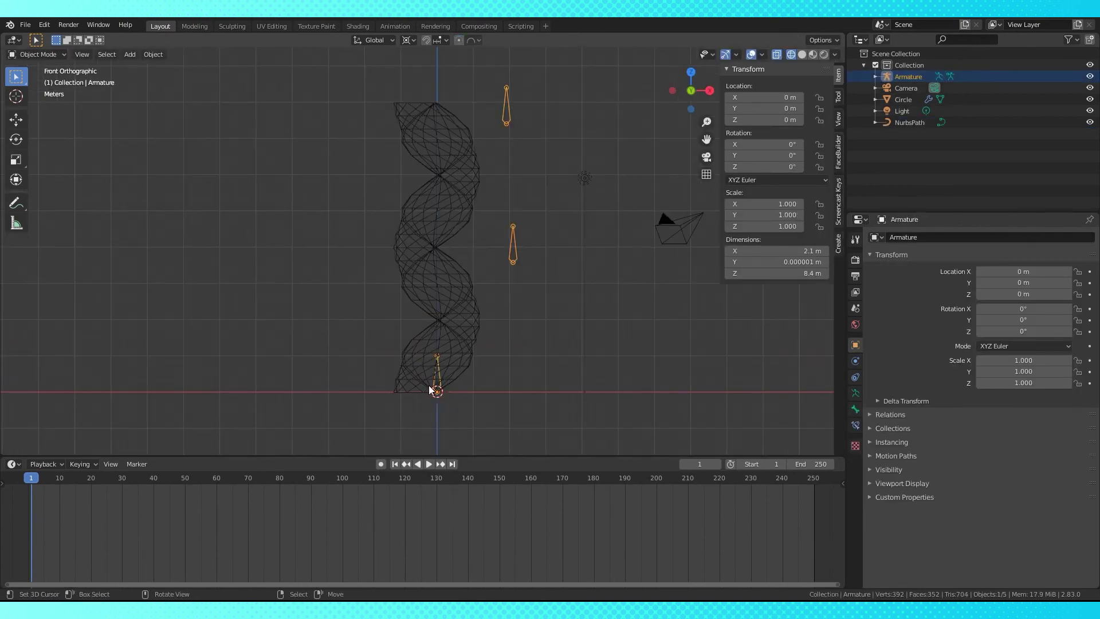
ctrl+click(910, 122)
key(Tab)
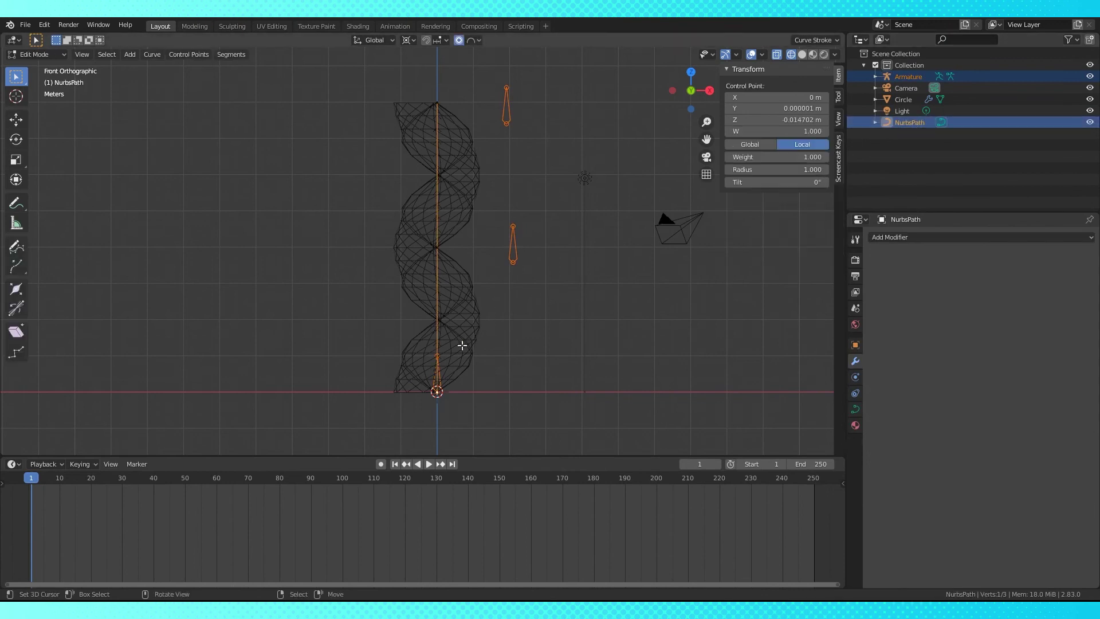
key(ctrl+h)
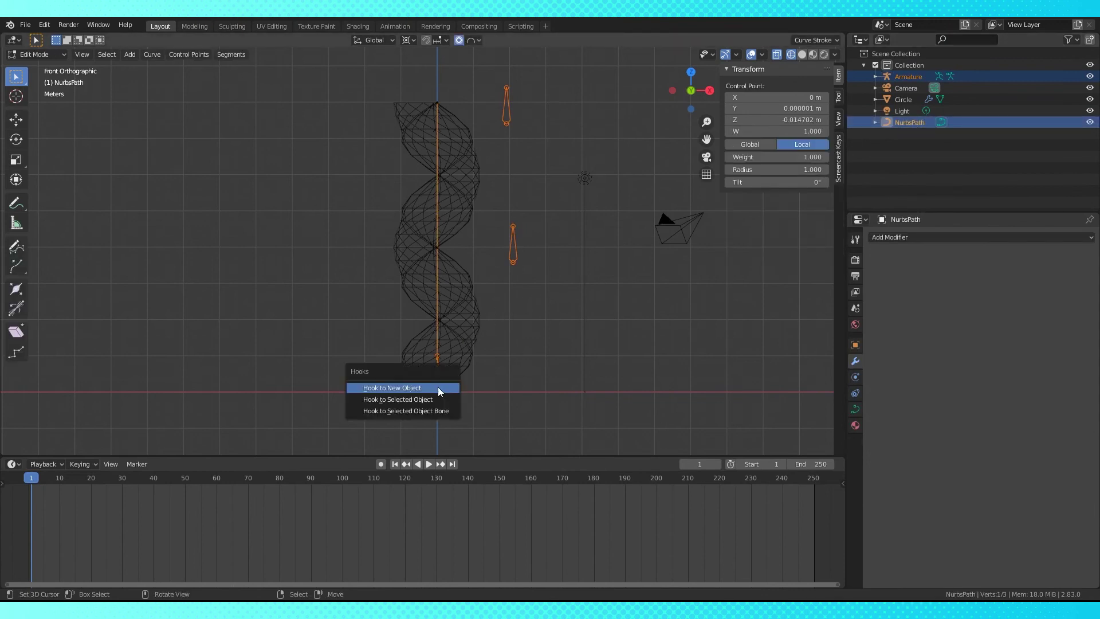
click(432, 411)
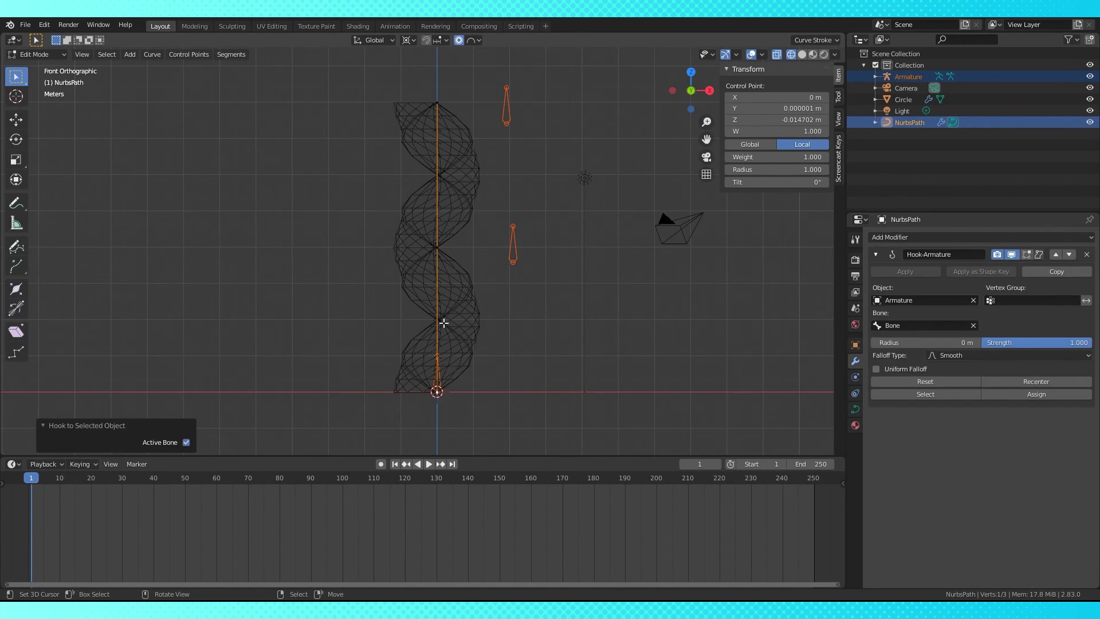
Snap the 3D cursor to the path's middle control point and snap the middle bone to the cursor
key(Tab)
key(Tab)
key(shift+s)
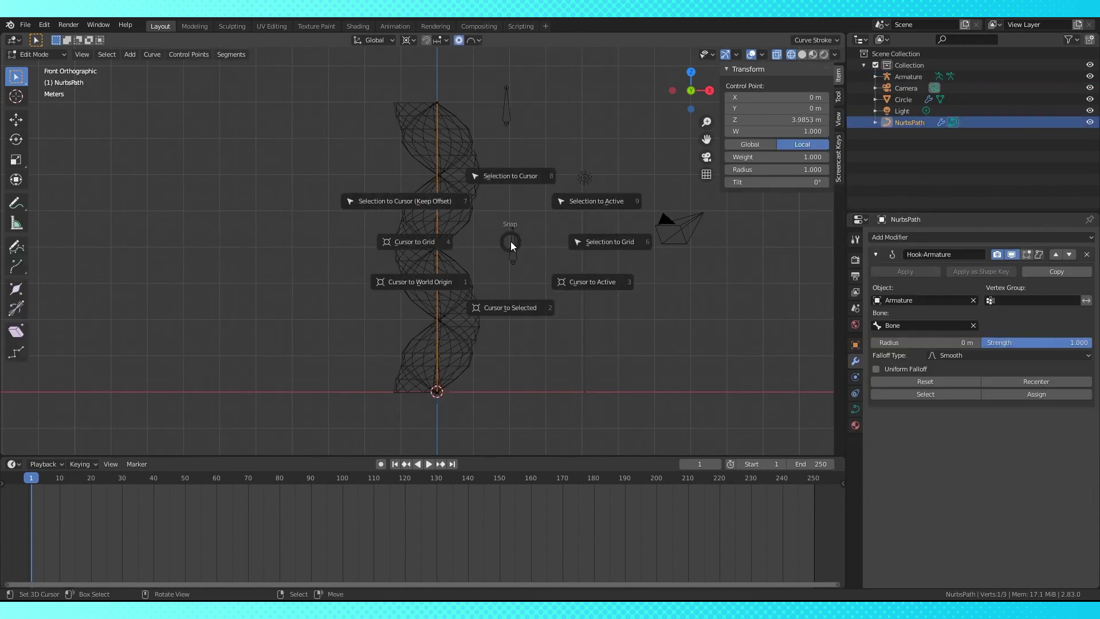
click(507, 309)
key(Tab)
click(512, 251)
key(Tab)
key(shift+s)
click(526, 186)
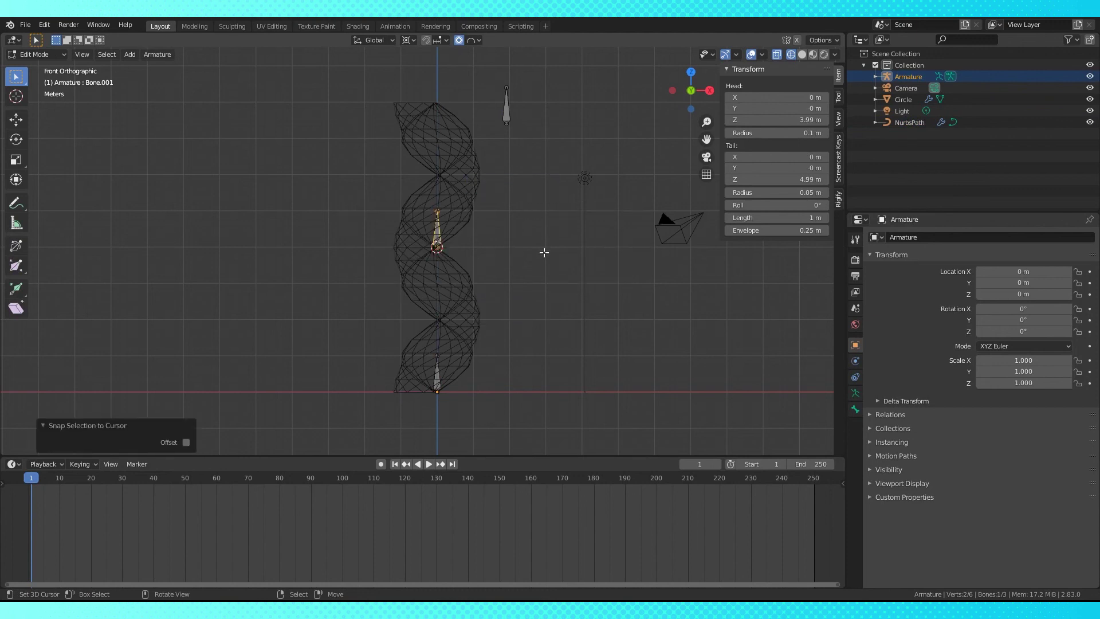
Hook the path's middle control point to the middle bone
key(Tab)
ctrl+click(910, 122)
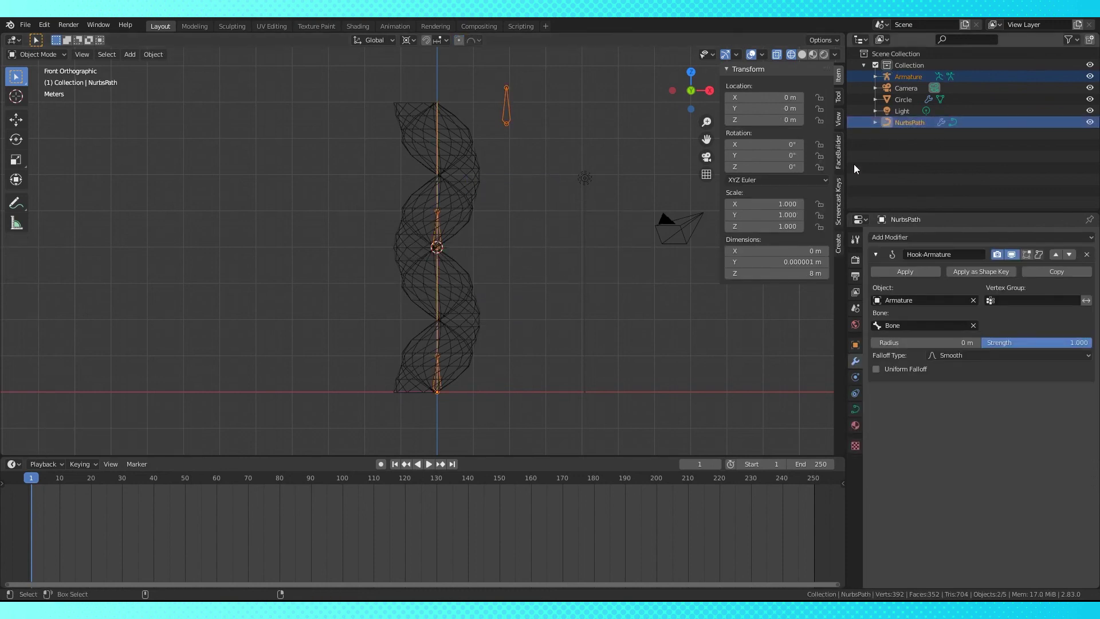
key(Tab)
key(ctrl+h)
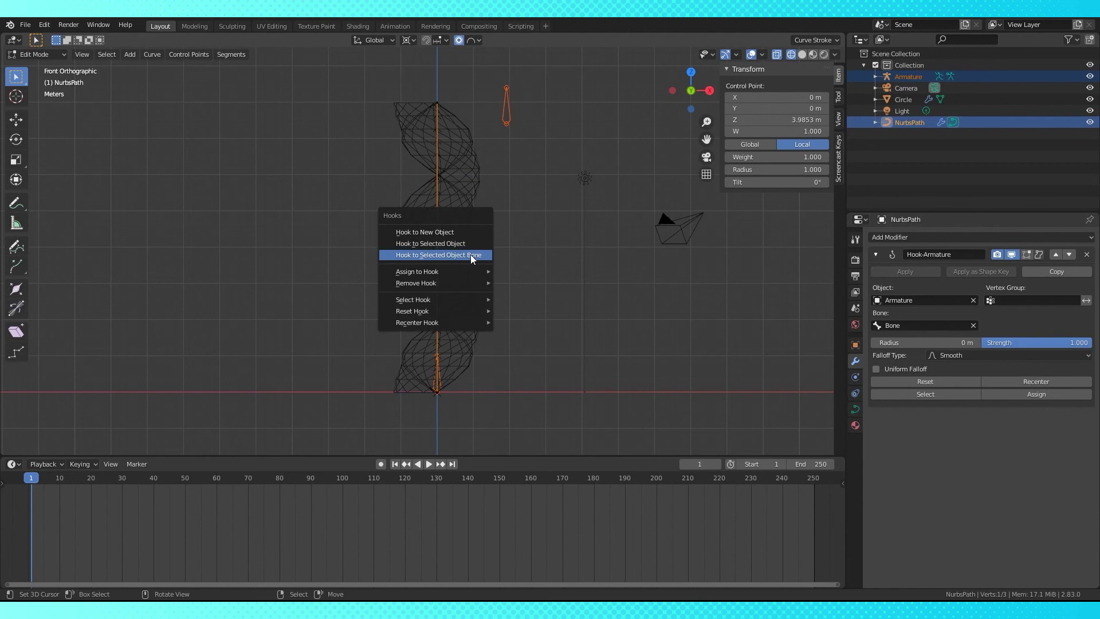
click(471, 257)
Snap the 3D cursor to the path's top control point and bring the upper bone onto it
right_click(447, 110)
key(shift+s)
key(Tab)
right_click(509, 110)
Hook the path's top control point to the upper bone
key(Tab)
ctrl+click(909, 122)
key(Tab)
key(ctrl+h)
click(449, 108)
shift+middle_drag(448, 103, 450, 145)
Put the armature in Pose Mode and move the middle bone about -4.6 m in X and 1.1 m in Z
key(Tab)
right_click(440, 133)
click(38, 93)
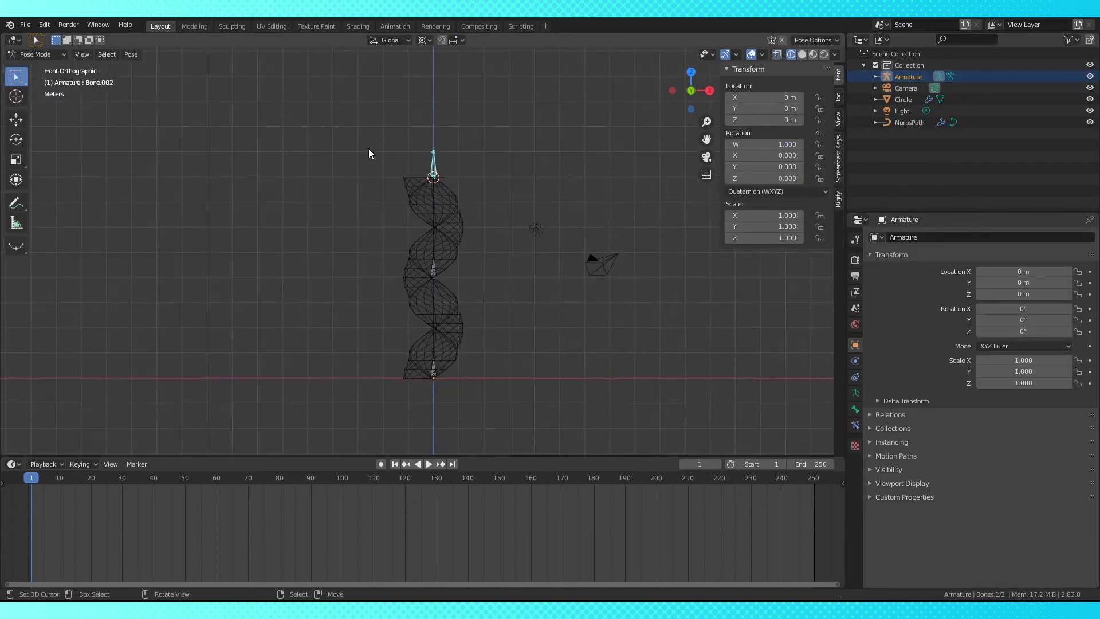
scroll(365, 161, down, 4)
right_click(387, 245)
key(g)
click(318, 228)
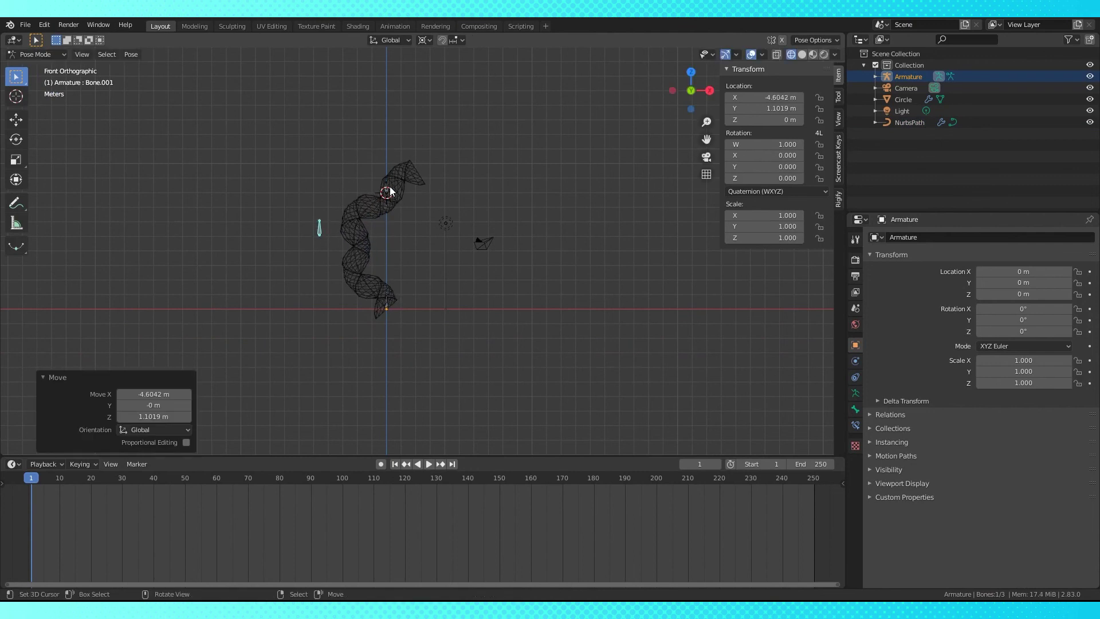
Pull the top bone far out along positive X, and move the middle bone about 7.93 m in X and 12.47 m in Z
right_click(385, 190)
key(g)
click(658, 179)
scroll(573, 192, down, 2)
right_click(355, 229)
key(g)
click(435, 101)
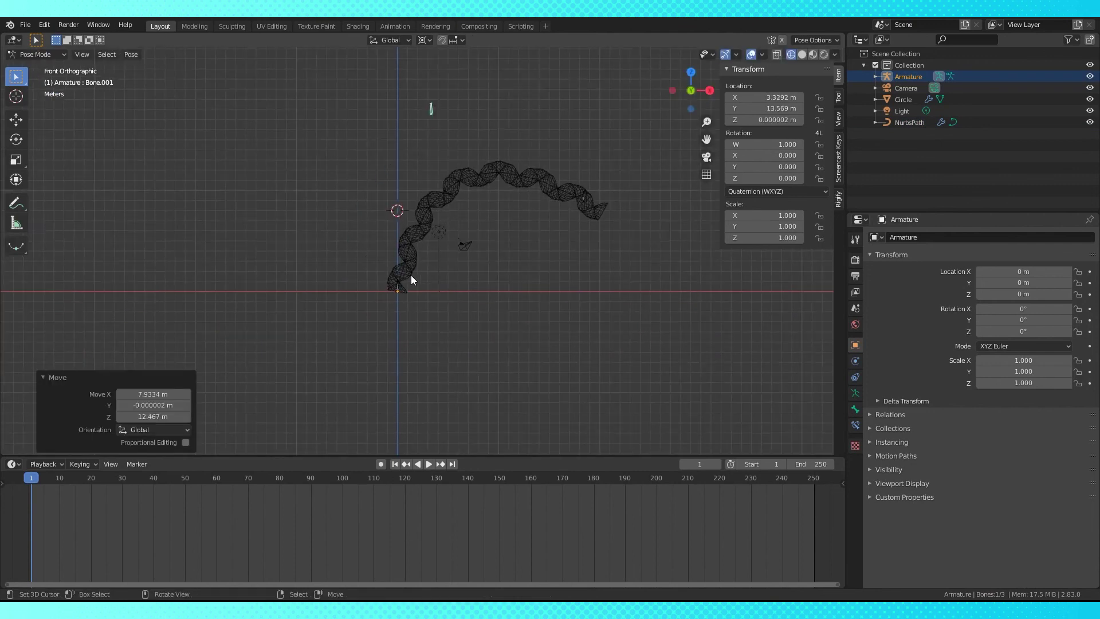
In top view with solid shading, move the middle bone about 4.59 m in X and 7.93 m in Y
right_click(588, 194)
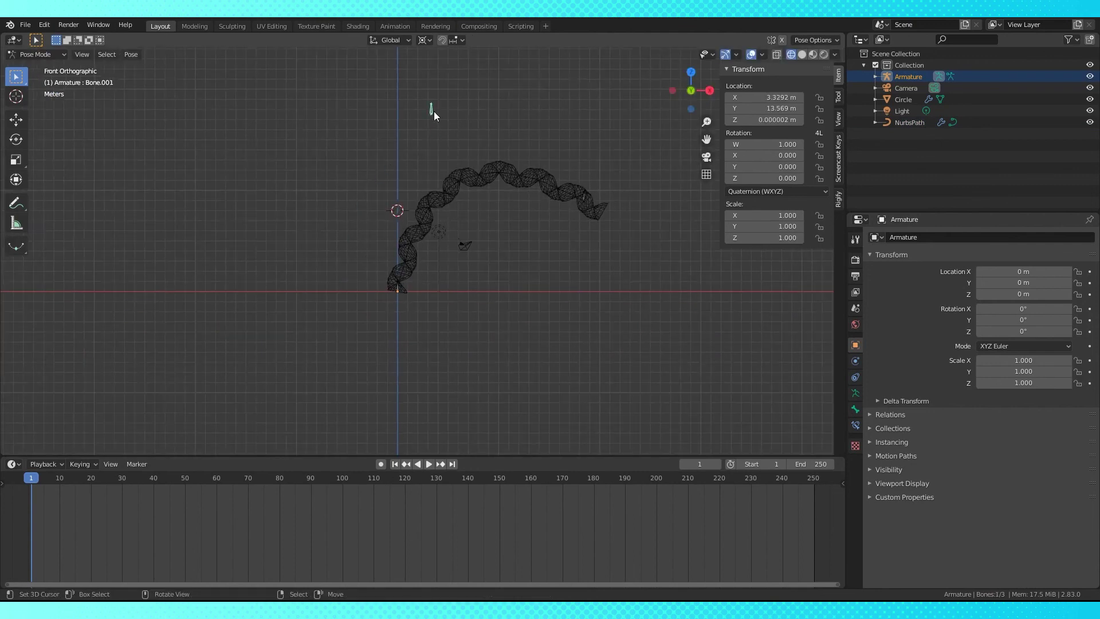
key(KP_7)
click(802, 55)
shift+middle_drag(587, 127, 530, 246)
right_click(375, 231)
key(g)
click(493, 138)
In front view, move the top bone about 2.61 m in X and 1.87 m in Z
key(KP_0)
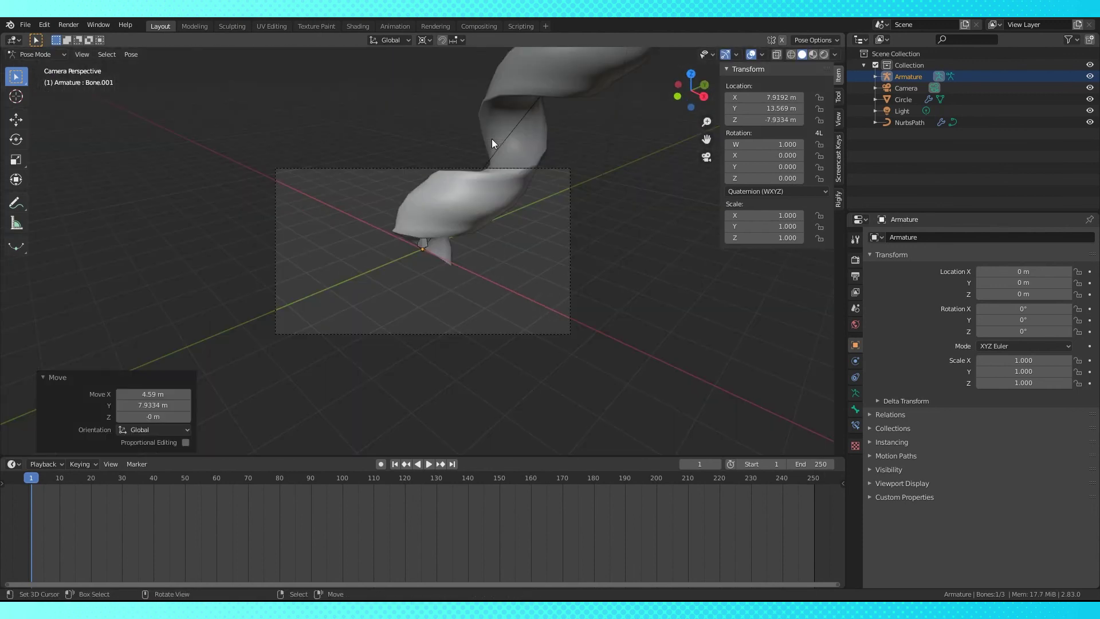
key(KP_0)
scroll(479, 125, down, 2)
key(KP_1)
scroll(496, 153, down, 2)
scroll(497, 153, up, 4)
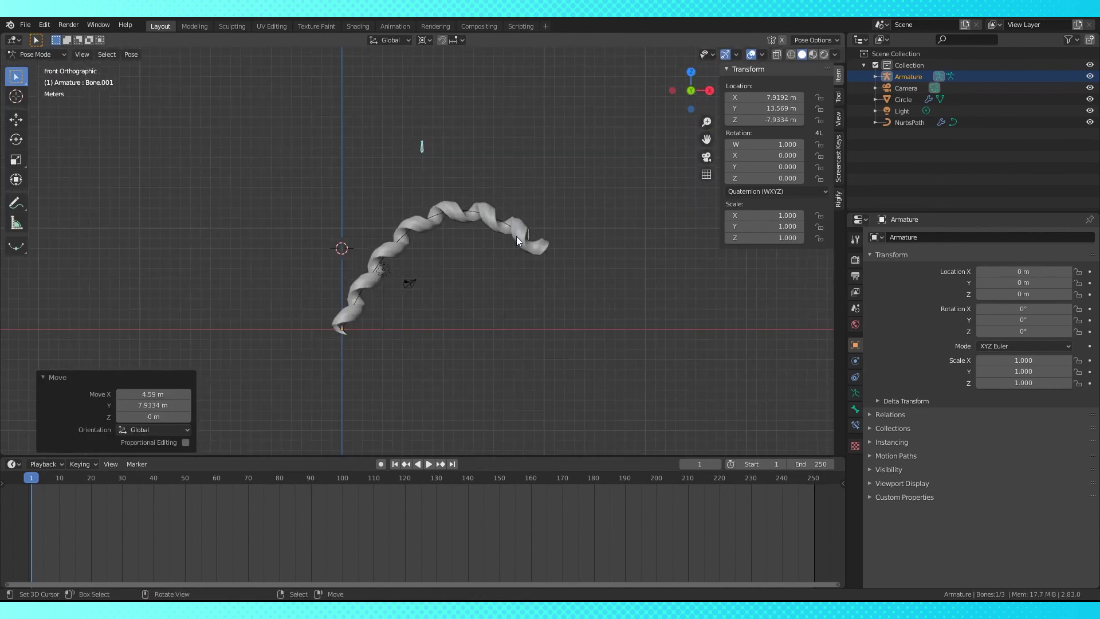
right_click(526, 243)
key(g)
click(641, 252)
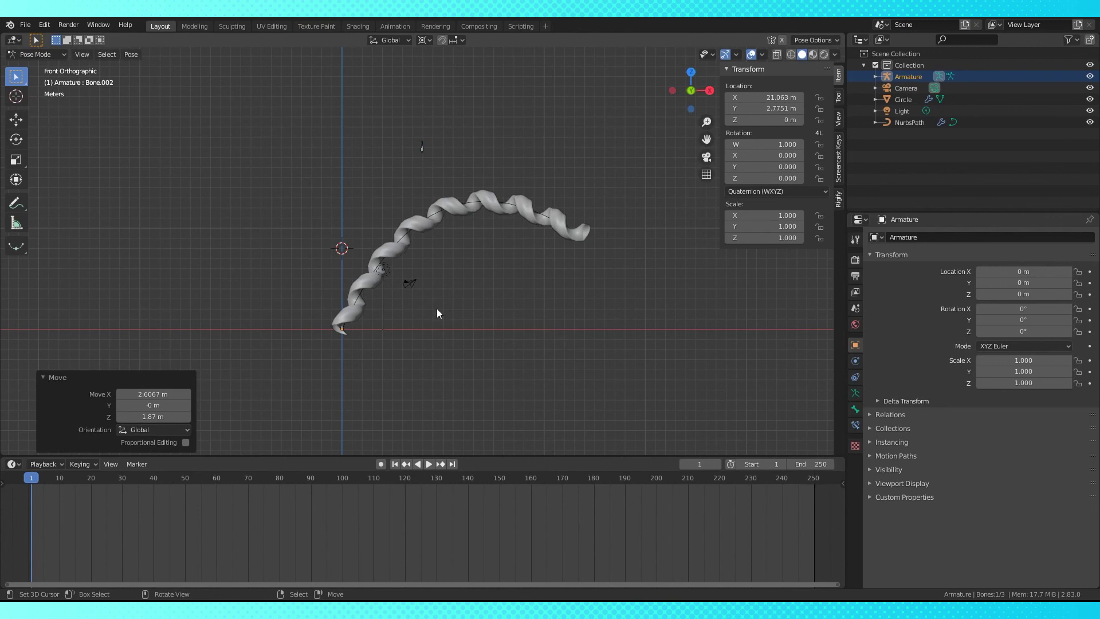
Raise the base bone about 14.9 m in Z and 2.21 m in X, and reposition the middle bone in top view
right_click(342, 329)
key(g)
click(360, 171)
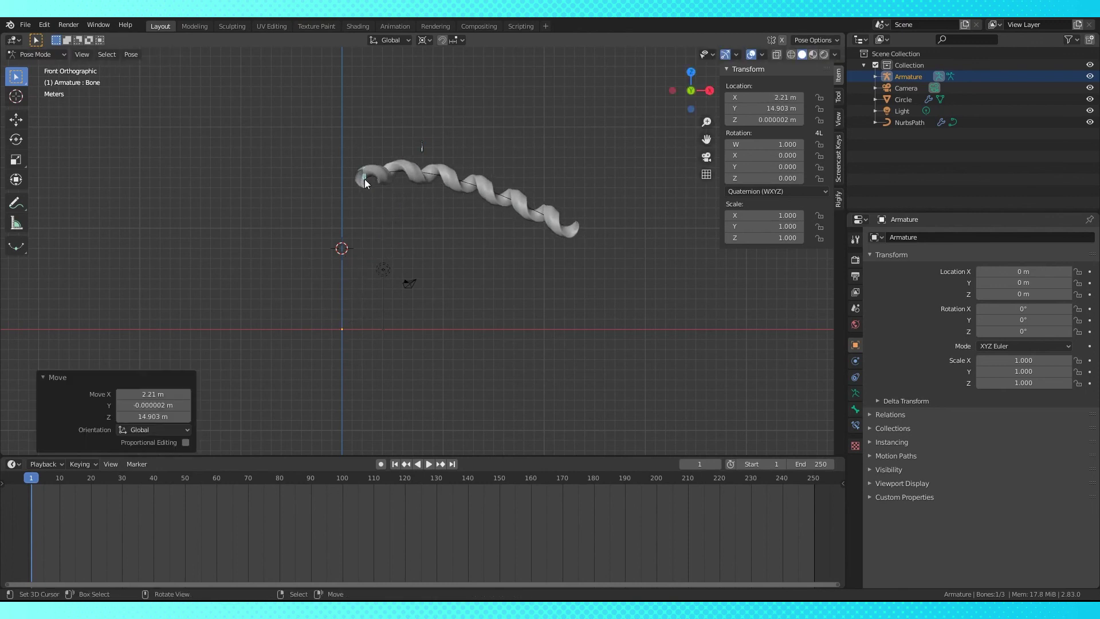
key(KP_7)
right_click(422, 96)
key(g)
click(357, 174)
Move the base bone far out along negative X in front view and pull the top bone about 3 m back toward it
right_click(367, 181)
key(KP_1)
key(g)
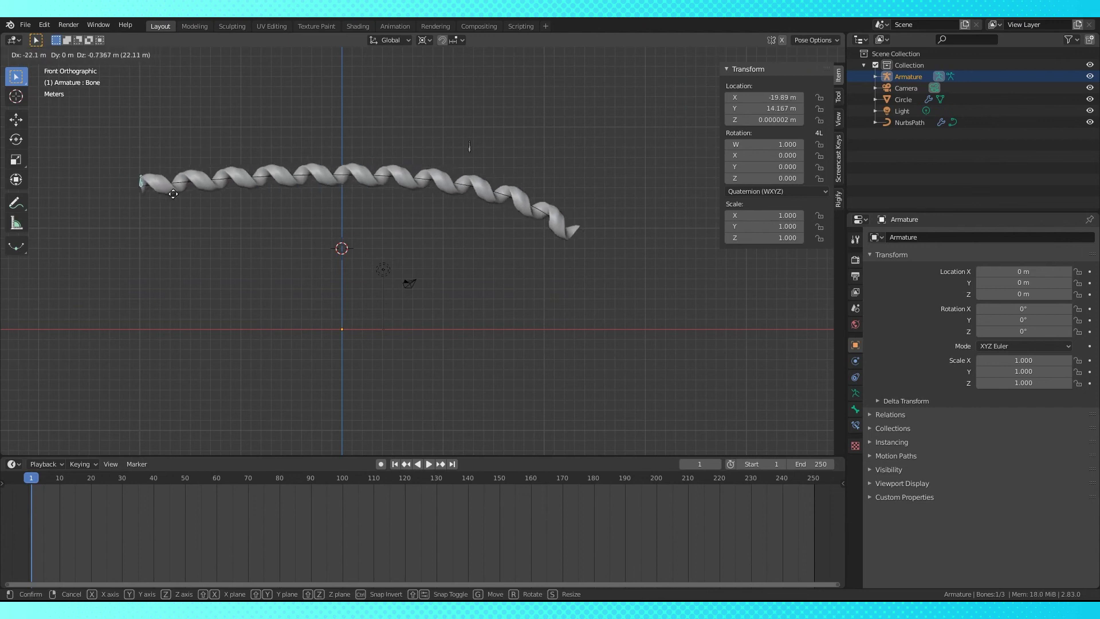
click(235, 185)
right_click(556, 215)
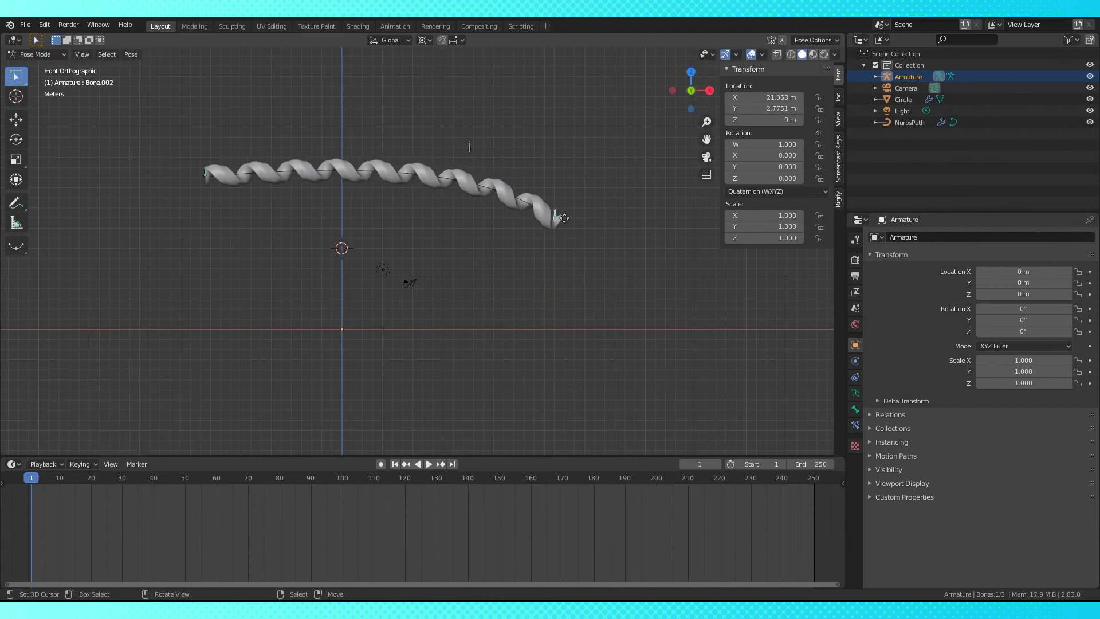
key(g)
click(523, 208)
Lower the middle bone onto the spiral and shift it along negative X close to the base bone
right_click(470, 153)
key(g)
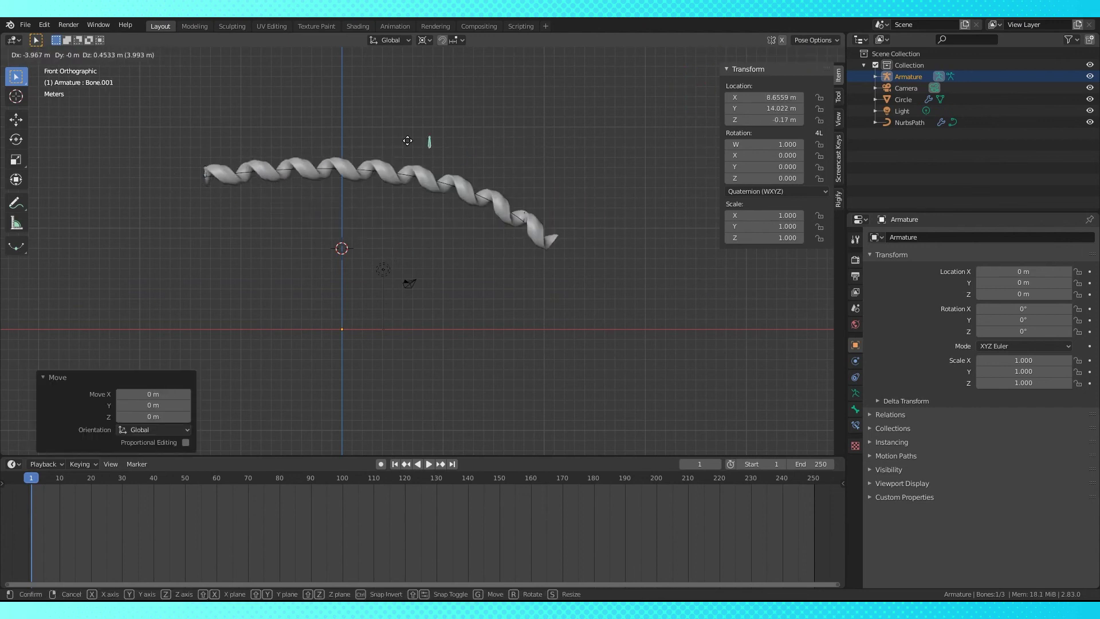
click(363, 227)
key(g)
click(235, 193)
Move the top bone about -23.5 m in X and 3.06 m in Z, and inspect the shortened spiral up close
right_click(523, 219)
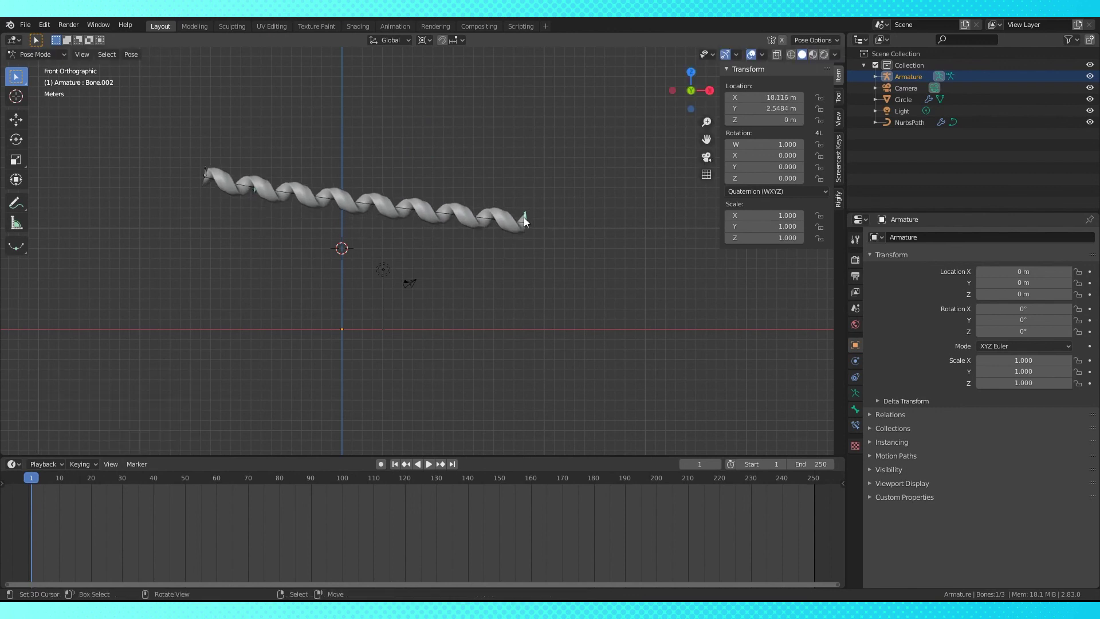
key(g)
click(290, 186)
middle_drag(291, 188, 366, 218)
scroll(414, 248, up, 4)
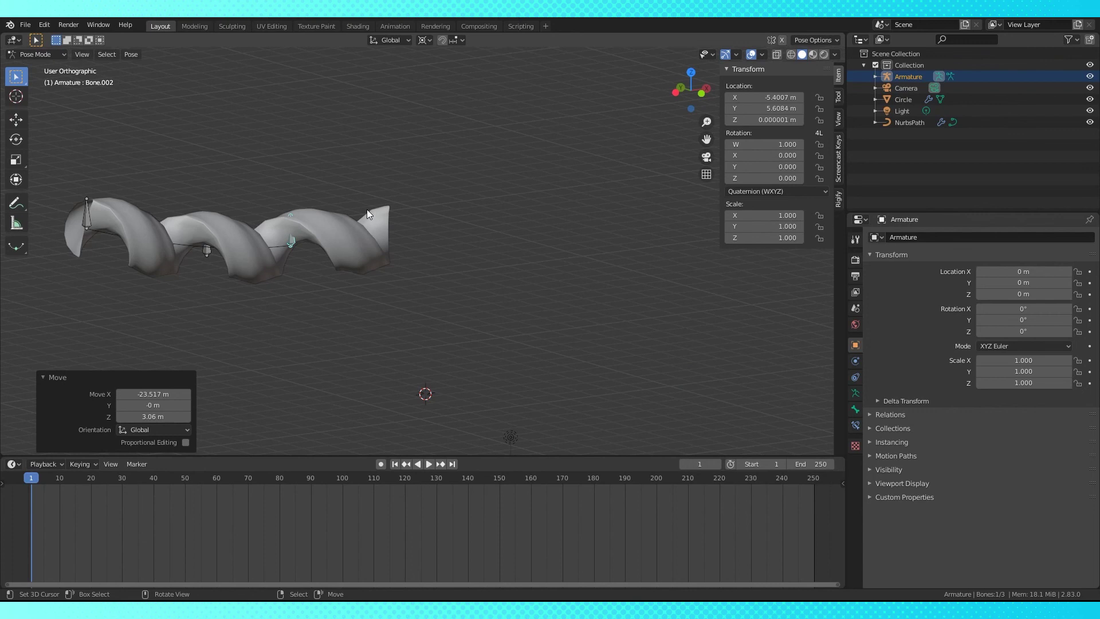